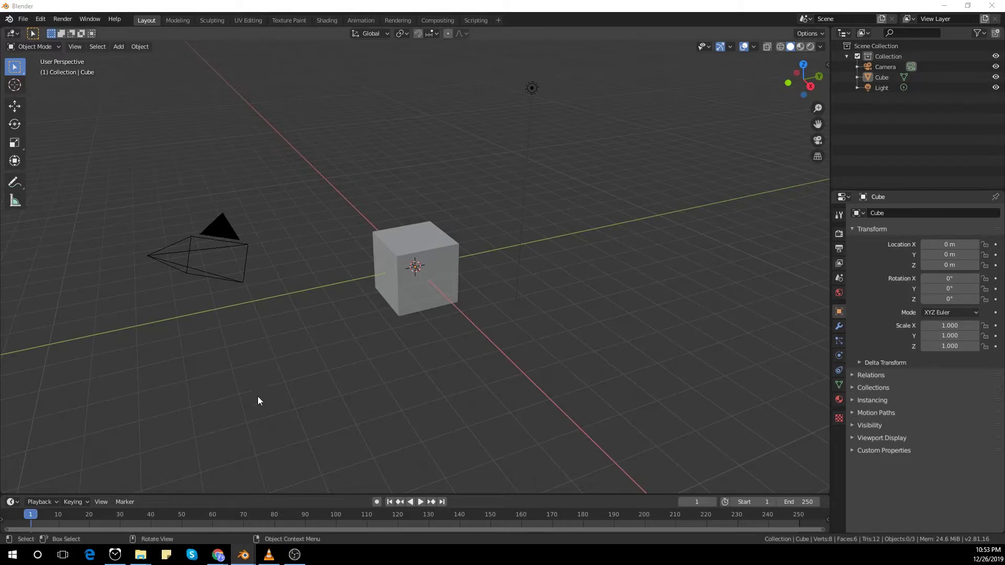
Delete the default cube from the scene.
{"action": "middle_click_drag", "start_coordinate": [258, 399], "coordinate": [445, 358]}
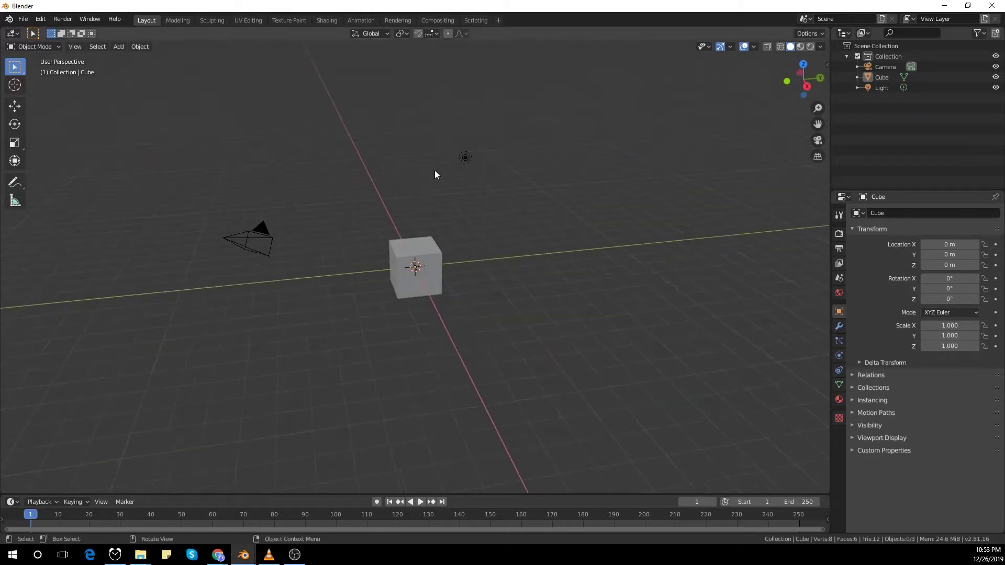
{"action": "left_click", "coordinate": [425, 258]}
{"action": "key", "text": "x"}
{"action": "left_click", "coordinate": [560, 282]}
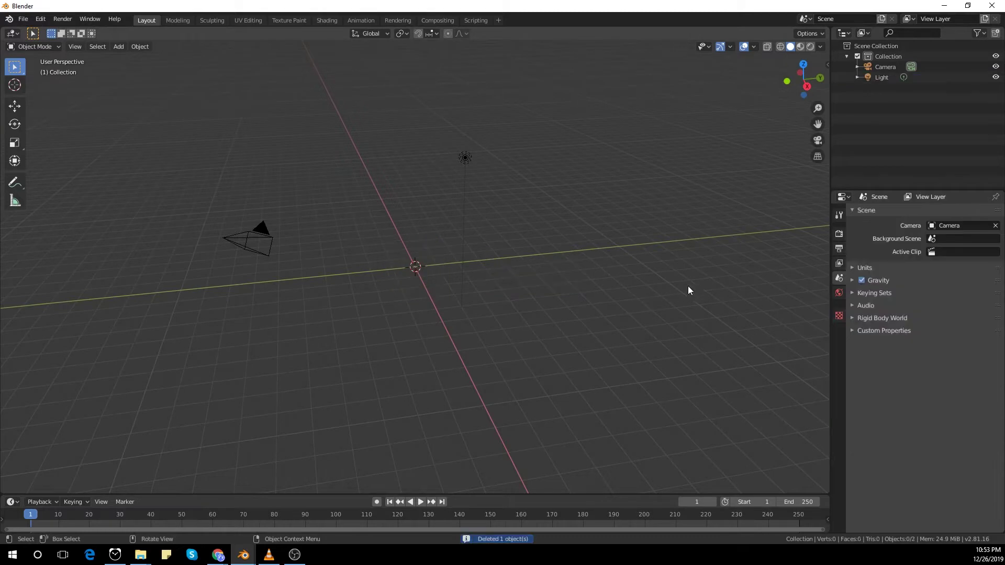
Add a mesh plane at the origin and scale it up by a factor of 10.
{"action": "key", "text": "n"}
{"action": "key", "text": "n"}
{"action": "key", "text": "shift+a"}
{"action": "mouse_move", "coordinate": [555, 309]}
{"action": "left_click", "coordinate": [633, 308]}
{"action": "scroll", "coordinate": [534, 313], "scroll_direction": "up", "scroll_amount": 3}
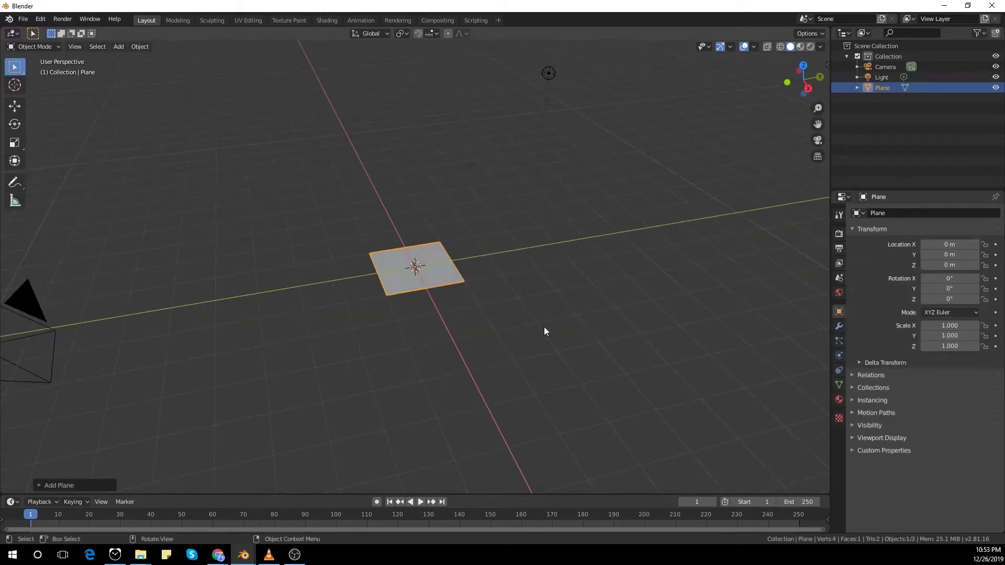
{"action": "type", "text": "s10"}
{"action": "key", "text": "Return"}
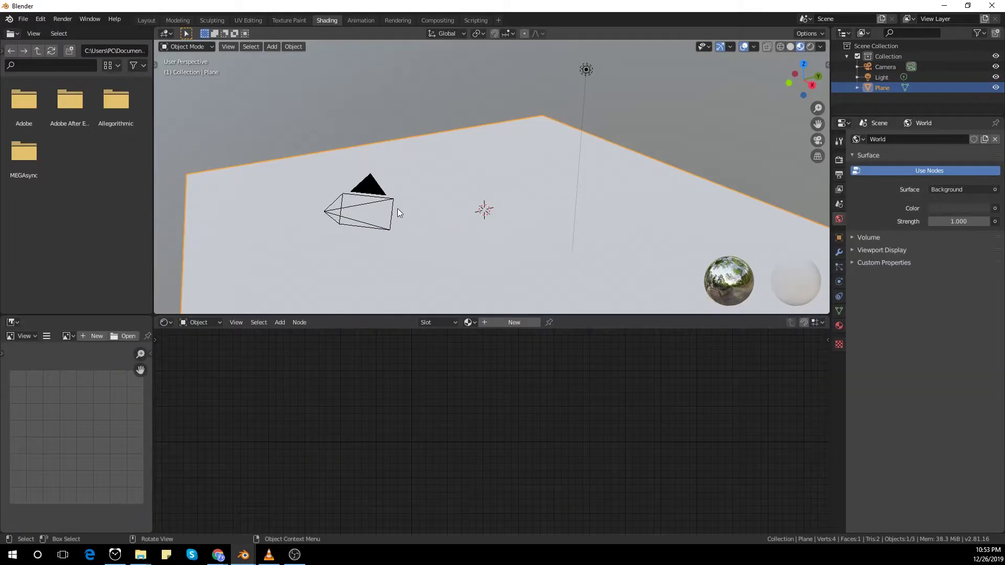
Create a new material for the plane in the Shading workspace and set its Metallic value to 1.0.
{"action": "mouse_move", "coordinate": [397, 209]}
{"action": "middle_mouse_down"}
{"action": "mouse_move", "coordinate": [482, 207]}
{"action": "mouse_move", "coordinate": [473, 190]}
{"action": "mouse_move", "coordinate": [510, 216]}
{"action": "mouse_move", "coordinate": [512, 235]}
{"action": "middle_mouse_up"}
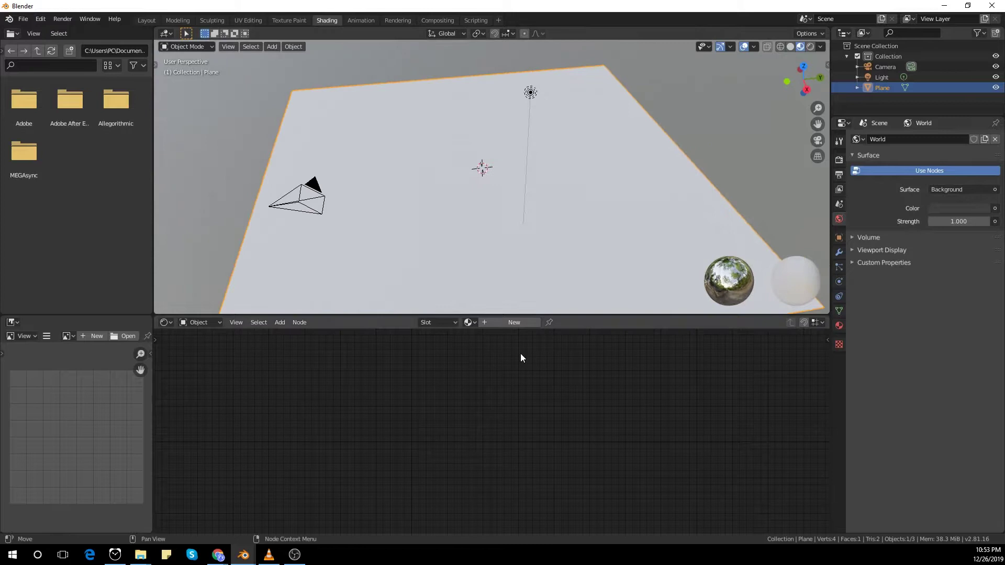
{"action": "left_click", "coordinate": [503, 321]}
{"action": "scroll", "coordinate": [586, 444], "scroll_direction": "down", "scroll_amount": 3}
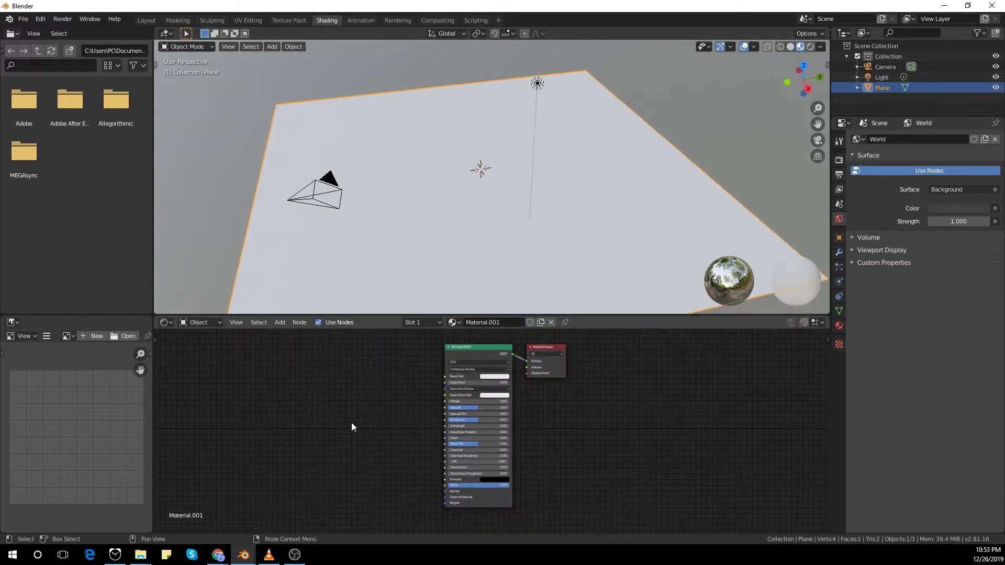
{"action": "left_click_drag", "start_coordinate": [463, 401], "coordinate": [509, 401]}
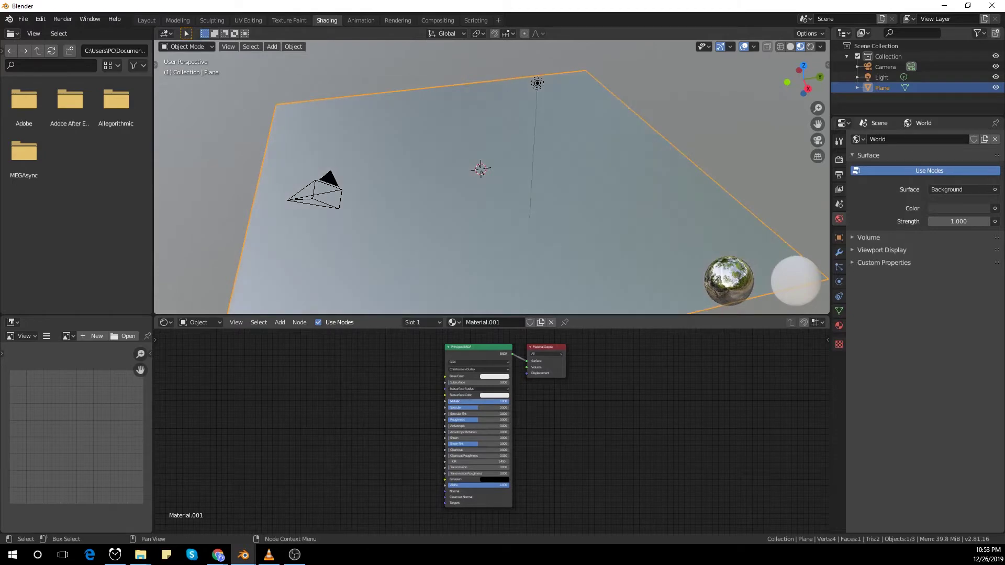
Set the material's Roughness to 0.1 and show its preview in the material properties.
{"action": "scroll", "coordinate": [493, 420], "scroll_direction": "up", "scroll_amount": 2}
{"action": "double_click", "coordinate": [487, 414]}
{"action": "type", "text": "0"}
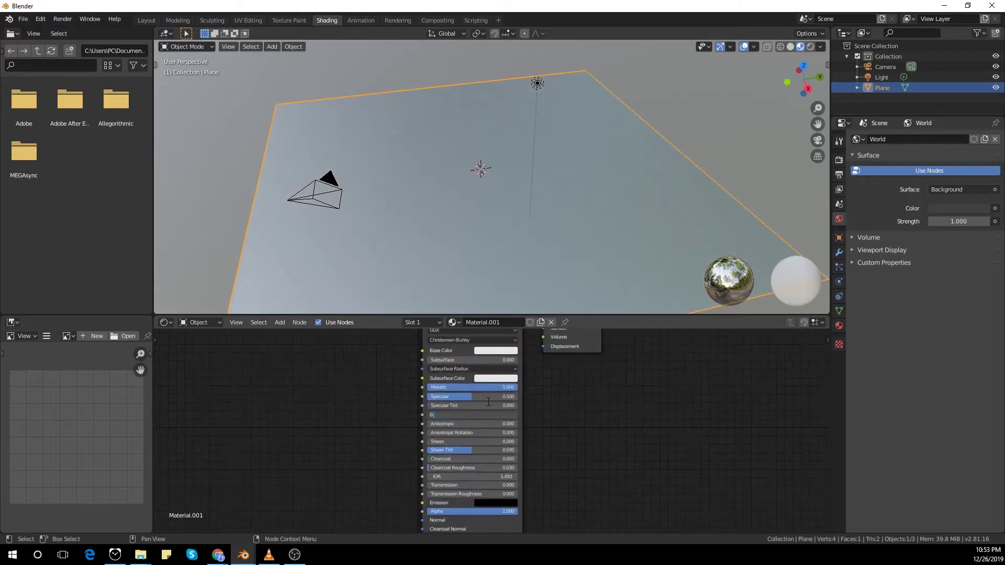
{"action": "type", "text": ".1"}
{"action": "key", "text": "Return"}
{"action": "scroll", "coordinate": [468, 425], "scroll_direction": "down", "scroll_amount": 1}
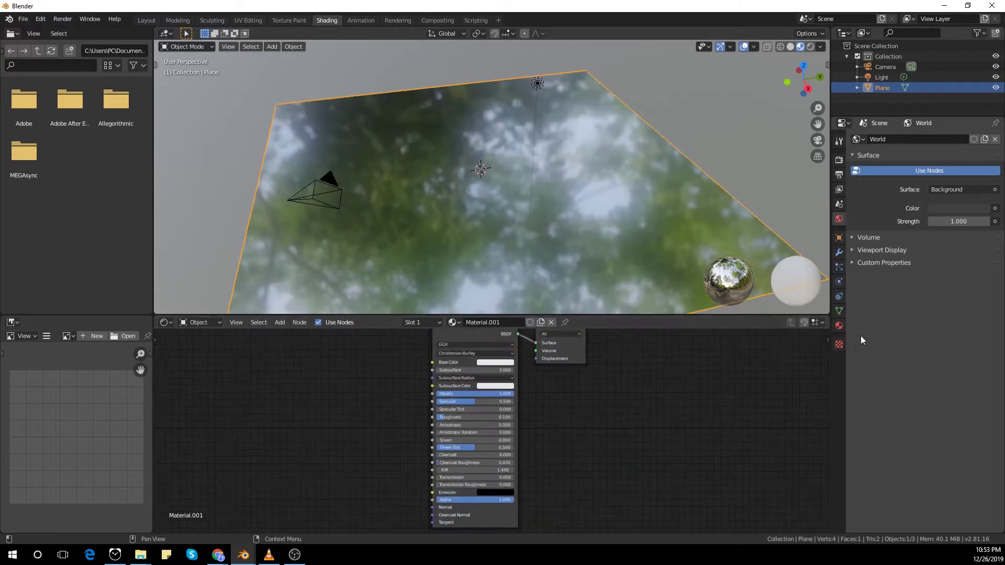
{"action": "left_click", "coordinate": [838, 325]}
{"action": "left_click", "coordinate": [893, 199]}
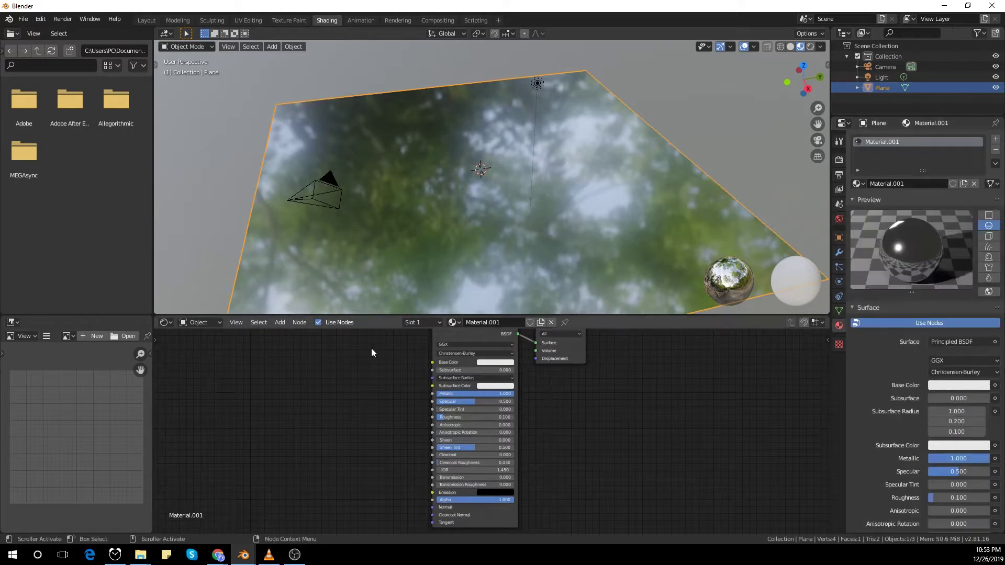
Add a Bump node and connect its Normal output to the Principled BSDF's Normal input.
{"action": "scroll", "coordinate": [375, 377], "scroll_direction": "down", "scroll_amount": 1}
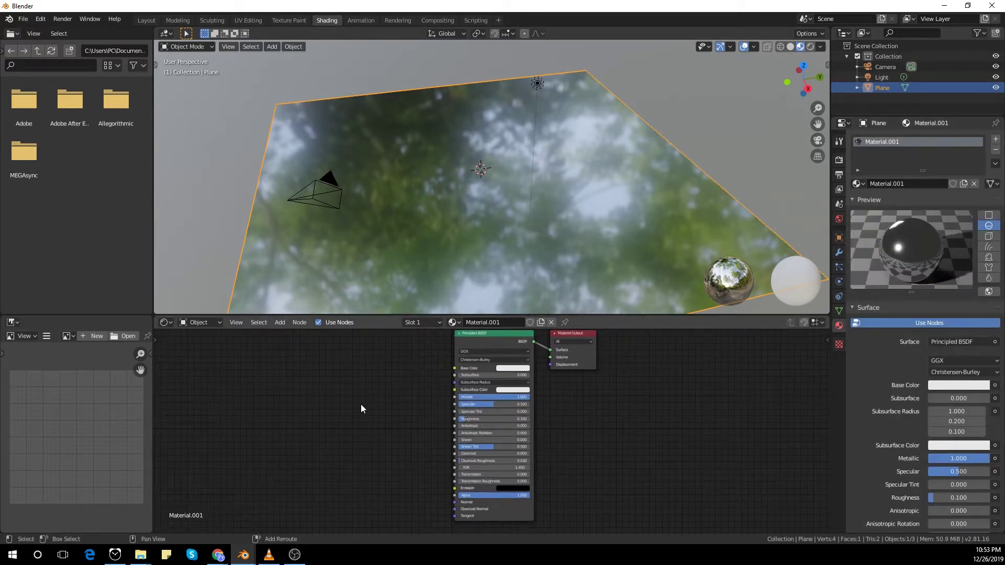
{"action": "key", "text": "shift+a"}
{"action": "type", "text": "bump"}
{"action": "key", "text": "Return"}
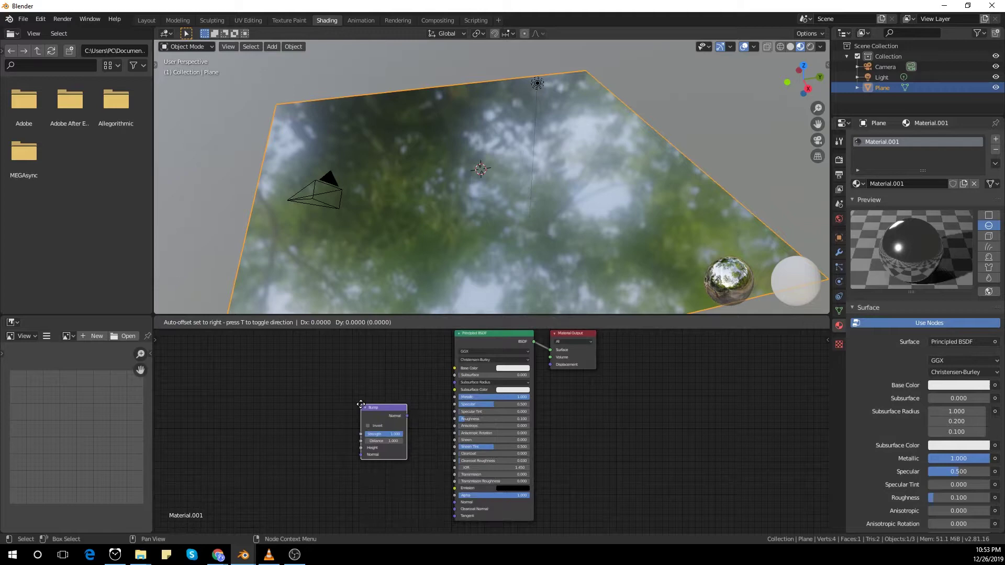
{"action": "left_click", "coordinate": [347, 447]}
{"action": "middle_click_drag", "start_coordinate": [398, 448], "coordinate": [410, 414]}
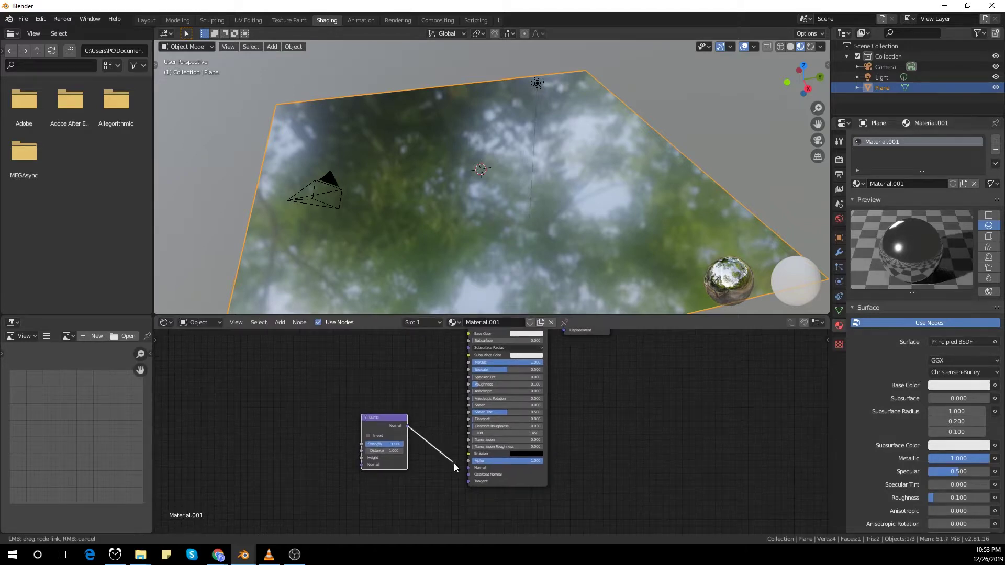
{"action": "left_click_drag", "start_coordinate": [454, 463], "coordinate": [468, 467]}
Add a Voronoi Texture node before the Bump node and connect its Distance output to the Bump's Height.
{"action": "key", "text": "shift+a"}
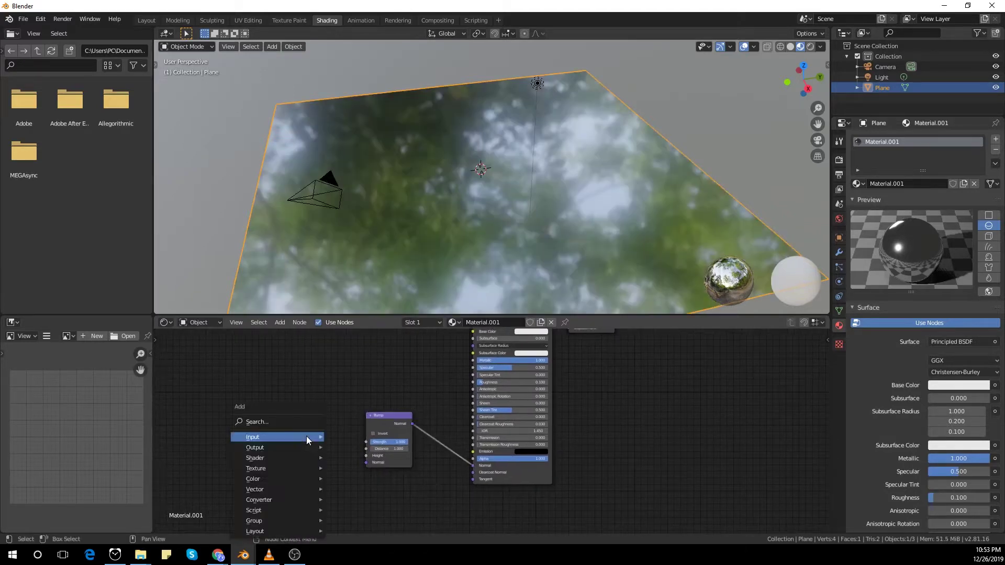
{"action": "left_click", "coordinate": [297, 418]}
{"action": "type", "text": "vor"}
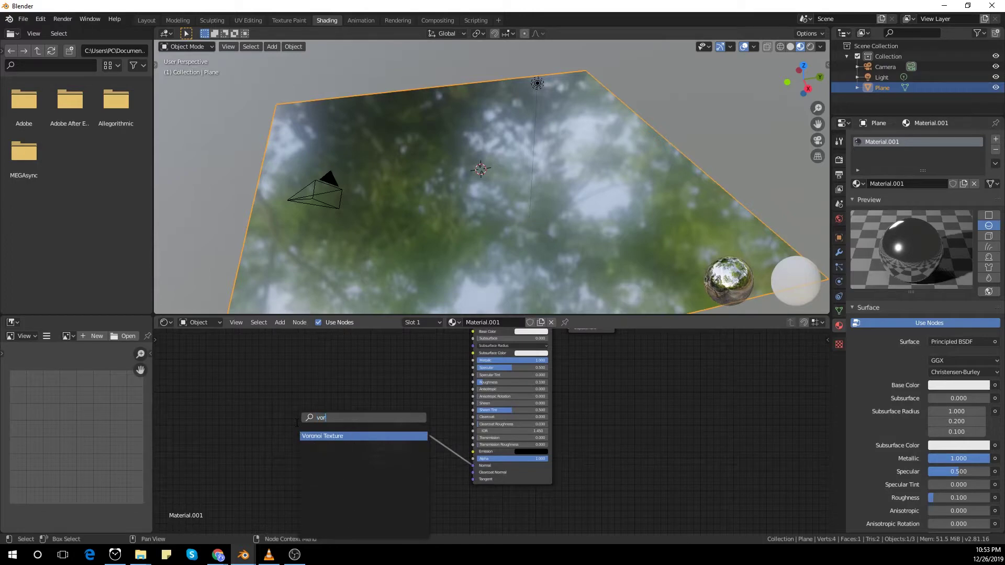
{"action": "key", "text": "Return"}
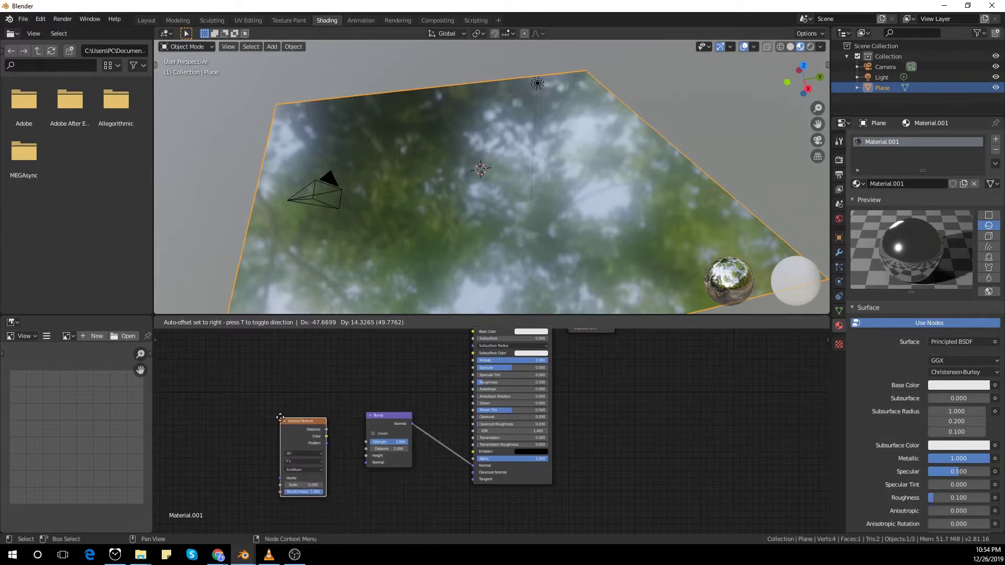
{"action": "left_click", "coordinate": [284, 417]}
{"action": "scroll", "coordinate": [356, 474], "scroll_direction": "up", "scroll_amount": 1}
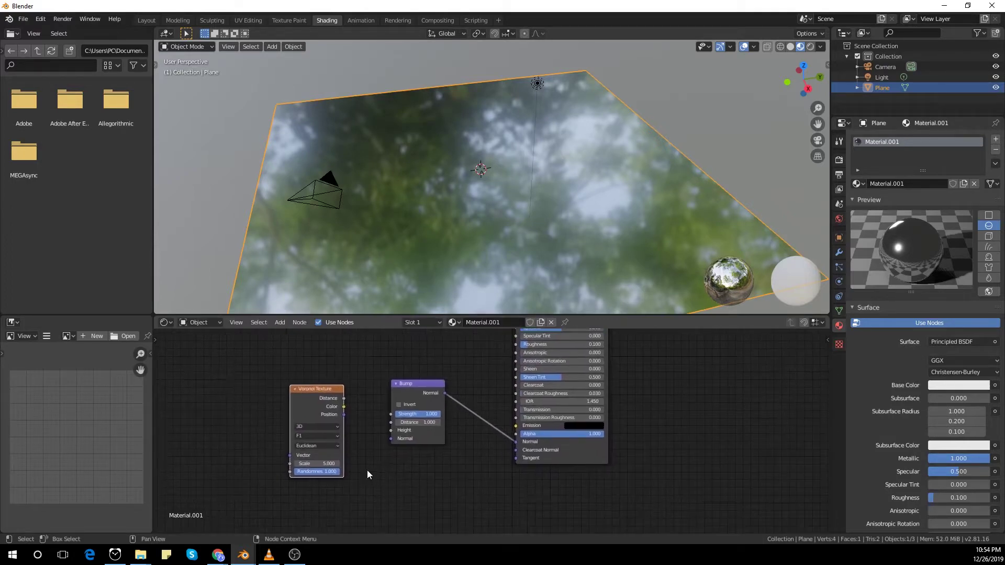
{"action": "left_click_drag", "start_coordinate": [344, 399], "coordinate": [394, 434]}
Set the Voronoi Texture's feature output to Distance To Edge, its Randomness to 0 and its Scale to 10.
{"action": "middle_click_drag", "start_coordinate": [371, 476], "coordinate": [387, 466]}
{"action": "left_click", "coordinate": [342, 462]}
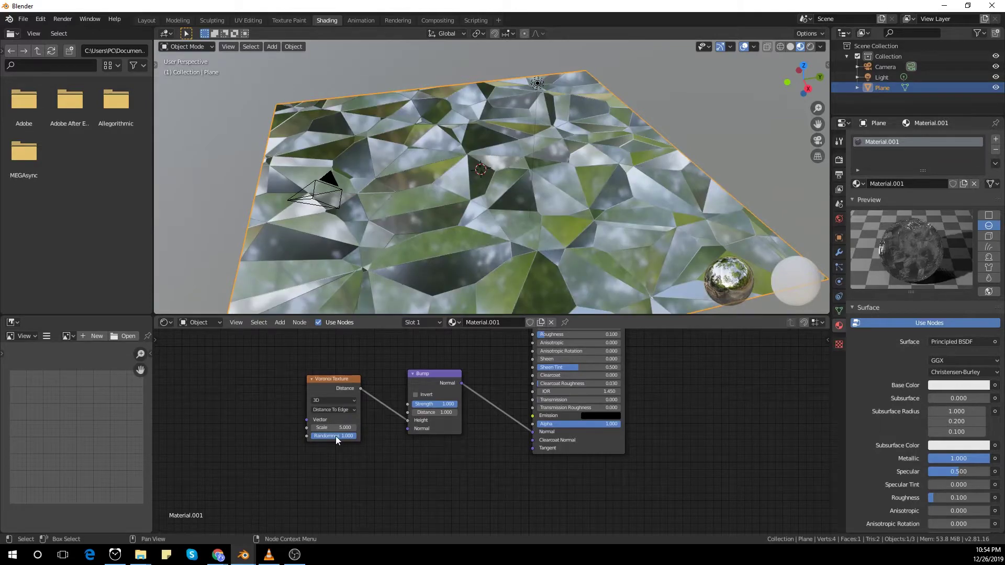
{"action": "left_click_drag", "start_coordinate": [333, 436], "coordinate": [293, 436]}
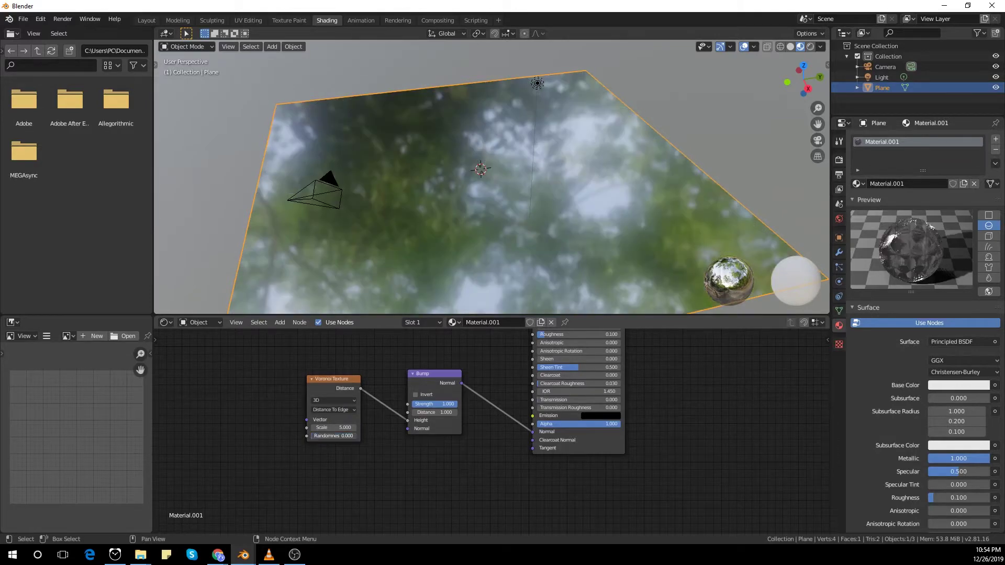
{"action": "scroll", "coordinate": [345, 444], "scroll_direction": "up", "scroll_amount": 1}
{"action": "left_click", "coordinate": [344, 430]}
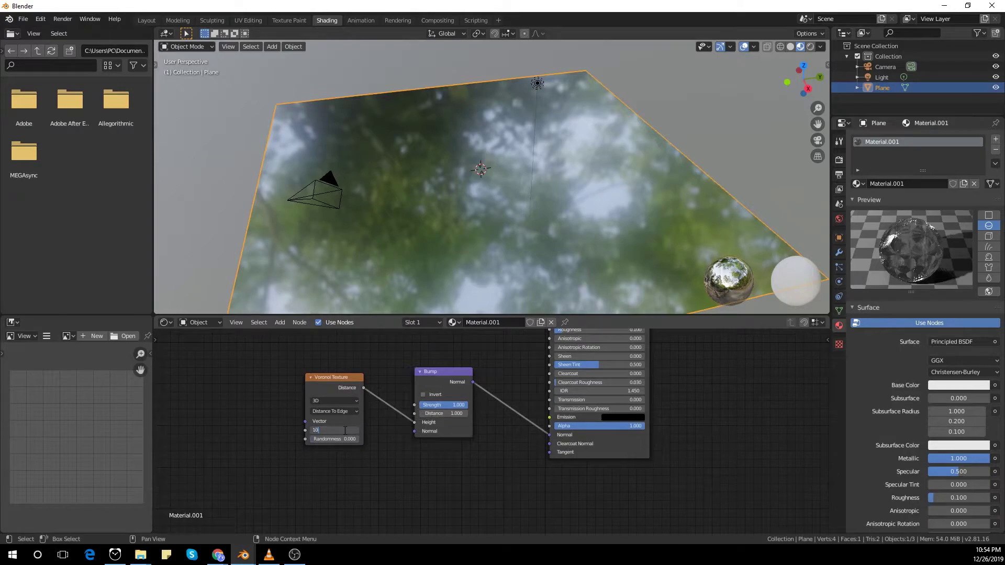
{"action": "type", "text": "10"}
{"action": "key", "text": "Return"}
Duplicate the Voronoi Texture node and connect the copy's Distance output to the original's Vector input.
{"action": "middle_click_drag", "start_coordinate": [307, 450], "coordinate": [323, 455]}
{"action": "middle_click_drag", "start_coordinate": [492, 223], "coordinate": [450, 312]}
{"action": "scroll", "coordinate": [406, 458], "scroll_direction": "up", "scroll_amount": 1}
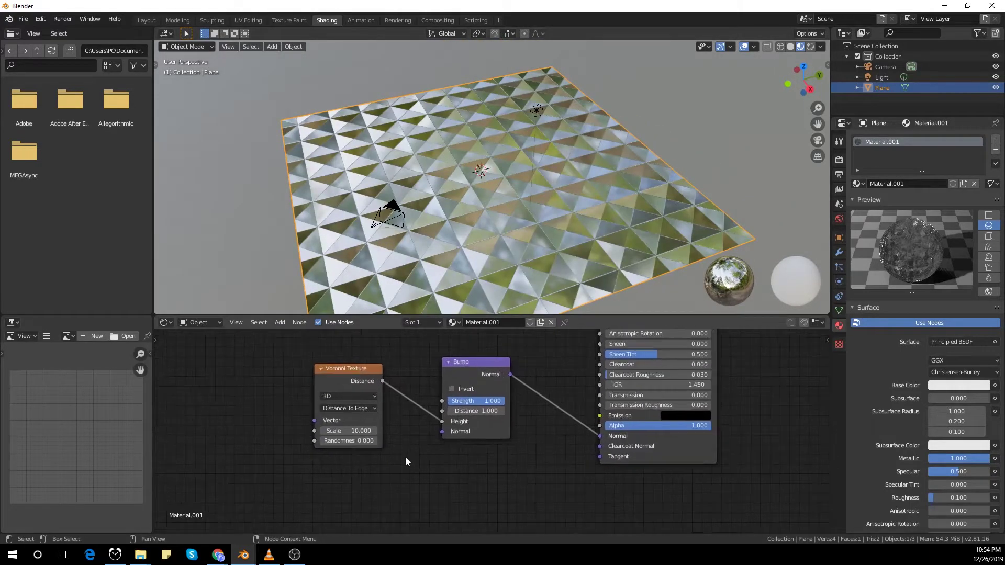
{"action": "middle_click_drag", "start_coordinate": [406, 460], "coordinate": [432, 460]}
{"action": "key", "text": "shift+d"}
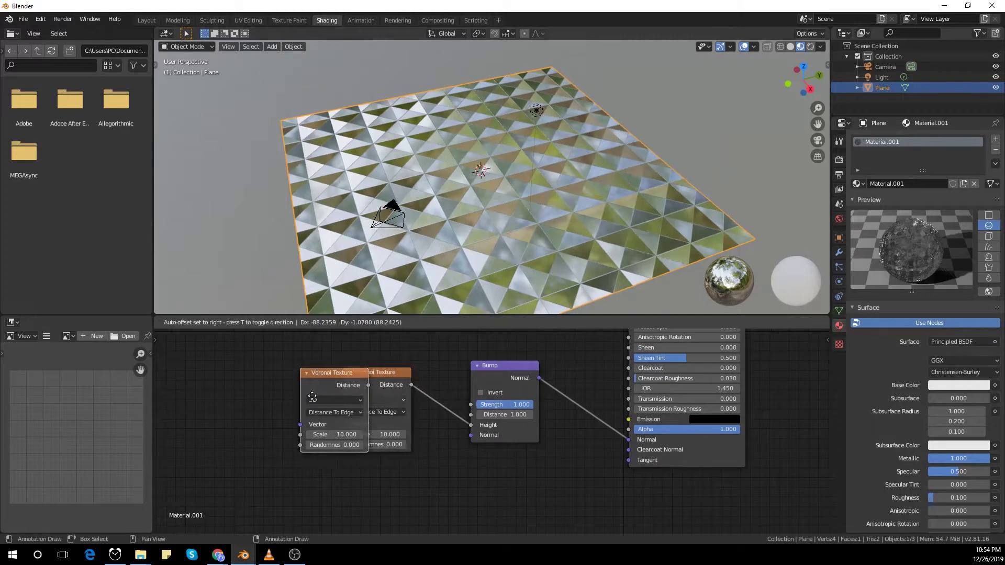
{"action": "left_click", "coordinate": [263, 406]}
{"action": "scroll", "coordinate": [313, 365], "scroll_direction": "up", "scroll_amount": 1}
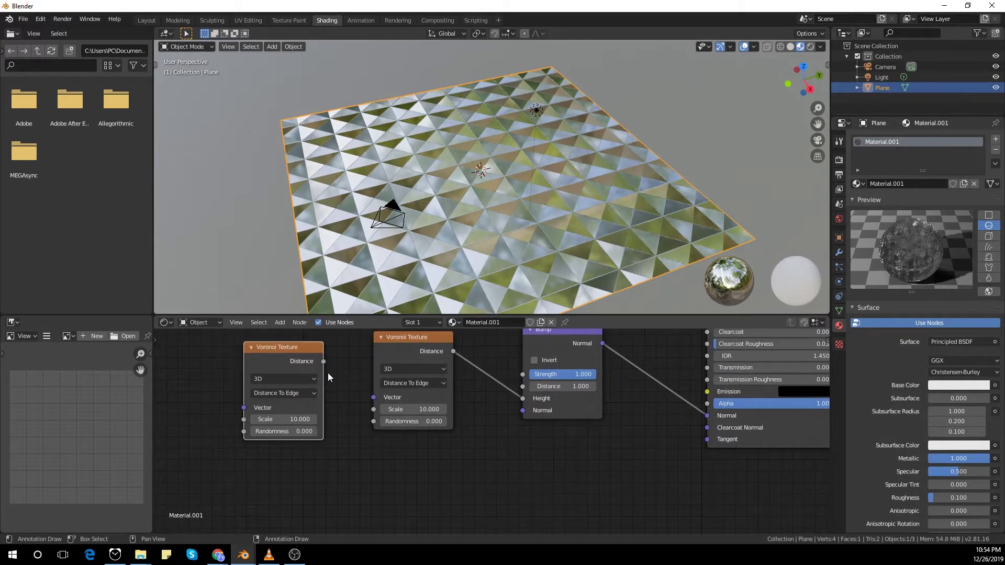
{"action": "left_click_drag", "start_coordinate": [324, 361], "coordinate": [379, 399]}
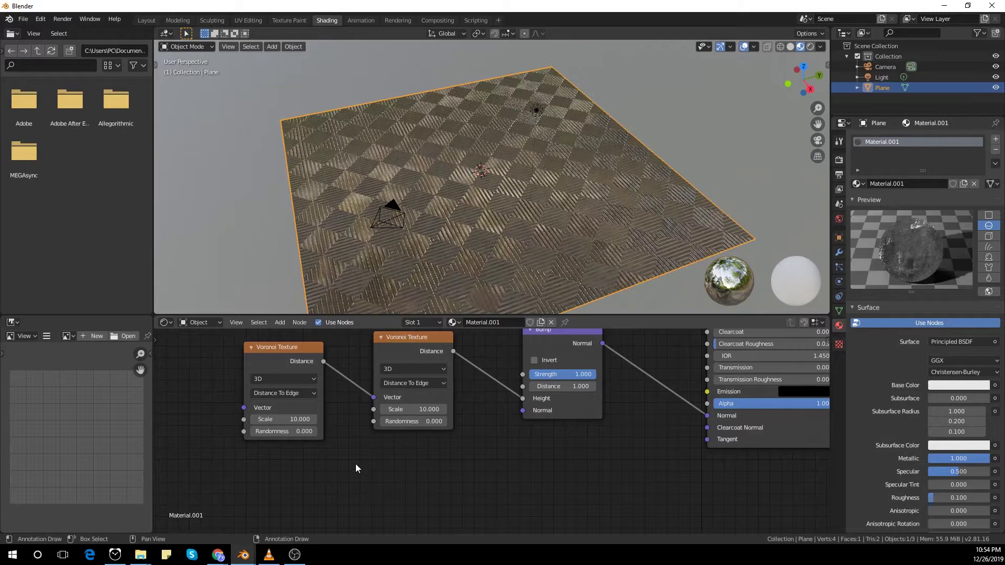
Change the feature output of the duplicated Voronoi Texture, the first in the chain, to F1.
{"action": "middle_click_drag", "start_coordinate": [367, 161], "coordinate": [442, 229]}
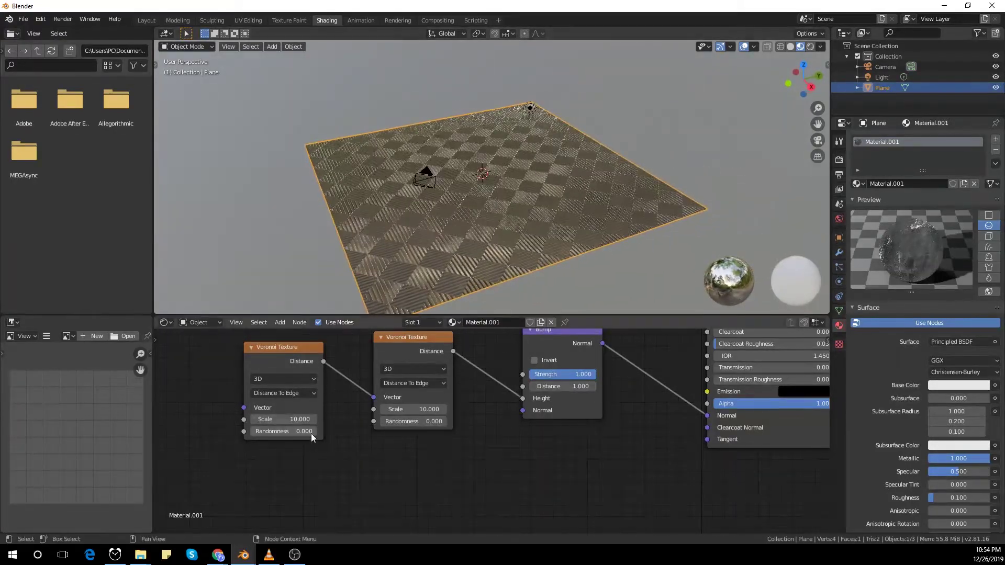
{"action": "scroll", "coordinate": [311, 433], "scroll_direction": "up", "scroll_amount": 2}
{"action": "left_click", "coordinate": [304, 400]}
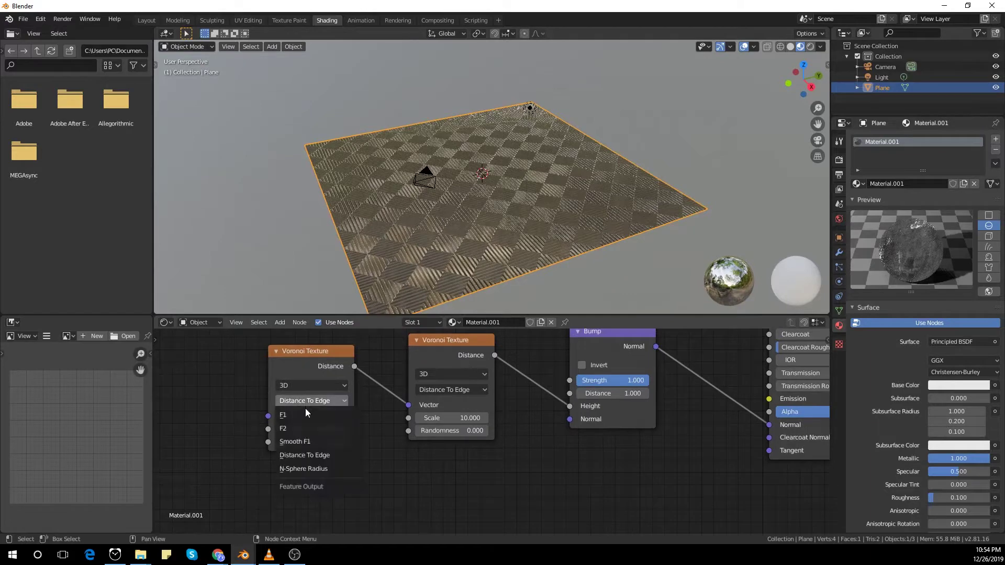
{"action": "left_click", "coordinate": [306, 417]}
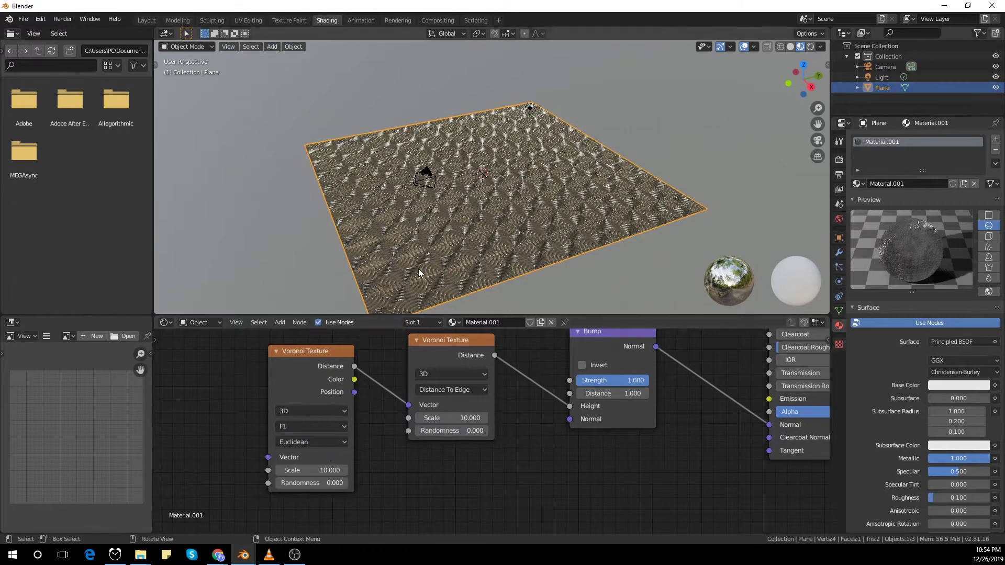
Set the Randomness of the F1 Voronoi Texture to 0.8.
{"action": "scroll", "coordinate": [455, 256], "scroll_direction": "up", "scroll_amount": 2}
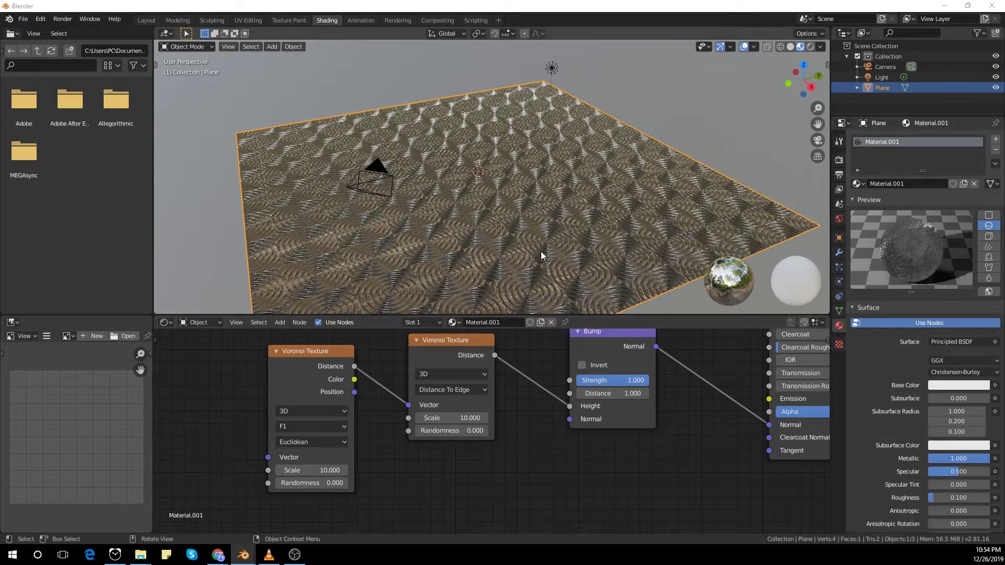
{"action": "middle_click_drag", "start_coordinate": [327, 495], "coordinate": [332, 511]}
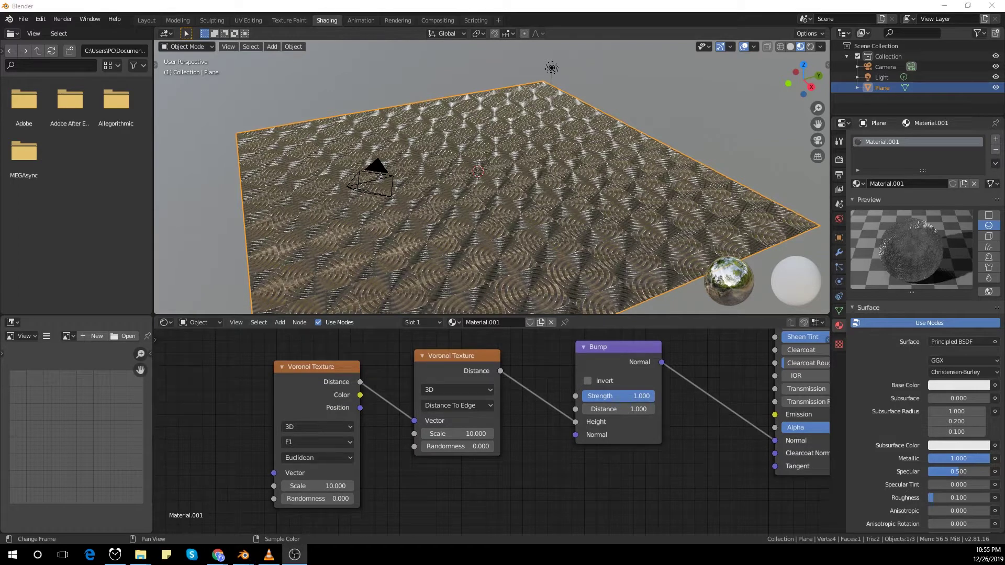
{"action": "left_click_drag", "start_coordinate": [314, 498], "coordinate": [331, 499]}
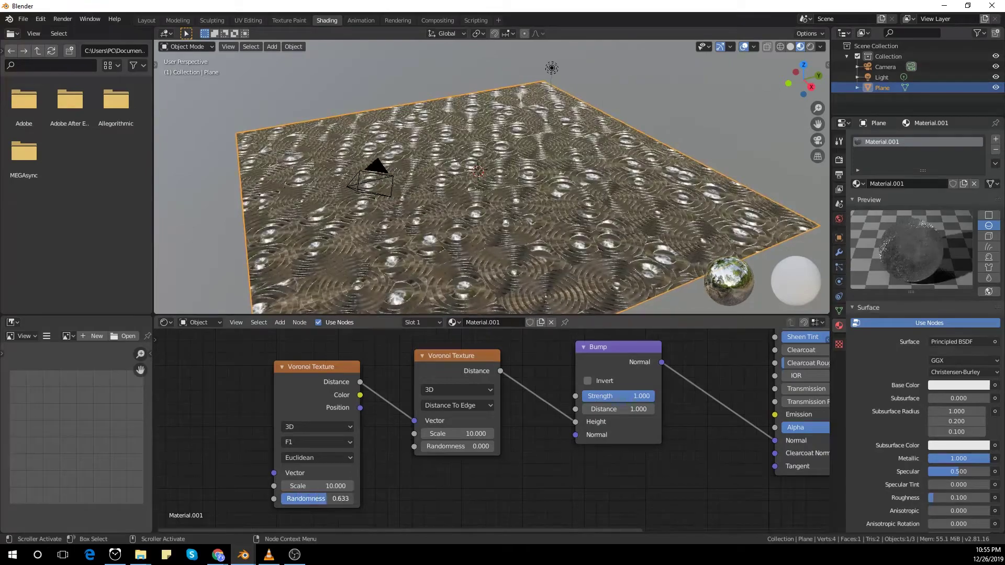
{"action": "left_click", "coordinate": [330, 498]}
{"action": "type", "text": "0.8"}
{"action": "key", "text": "Return"}
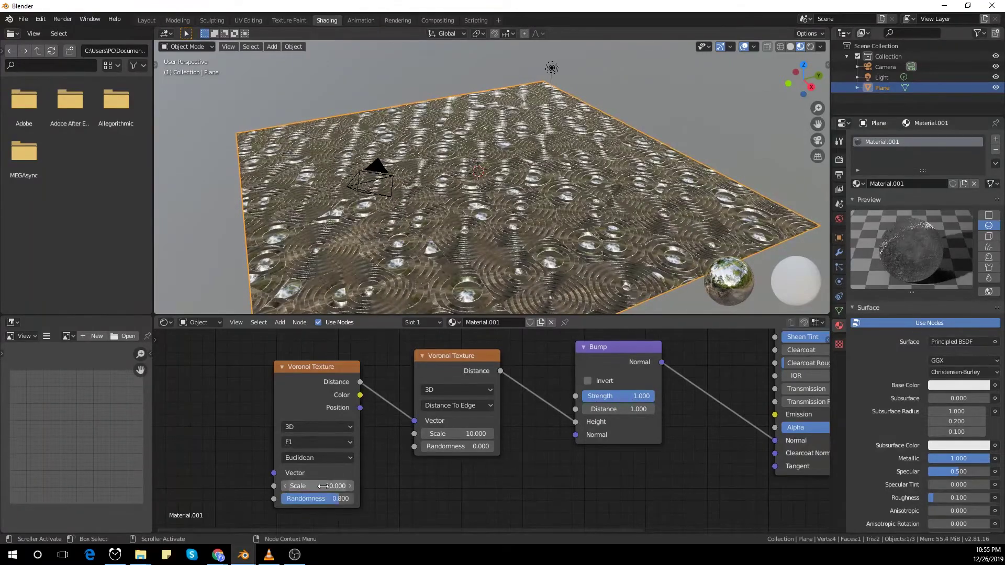
Duplicate the plane and rotate the copy 90° around the X axis to form a wall.
{"action": "middle_click_drag", "start_coordinate": [467, 237], "coordinate": [563, 226]}
{"action": "key", "text": "shift+d"}
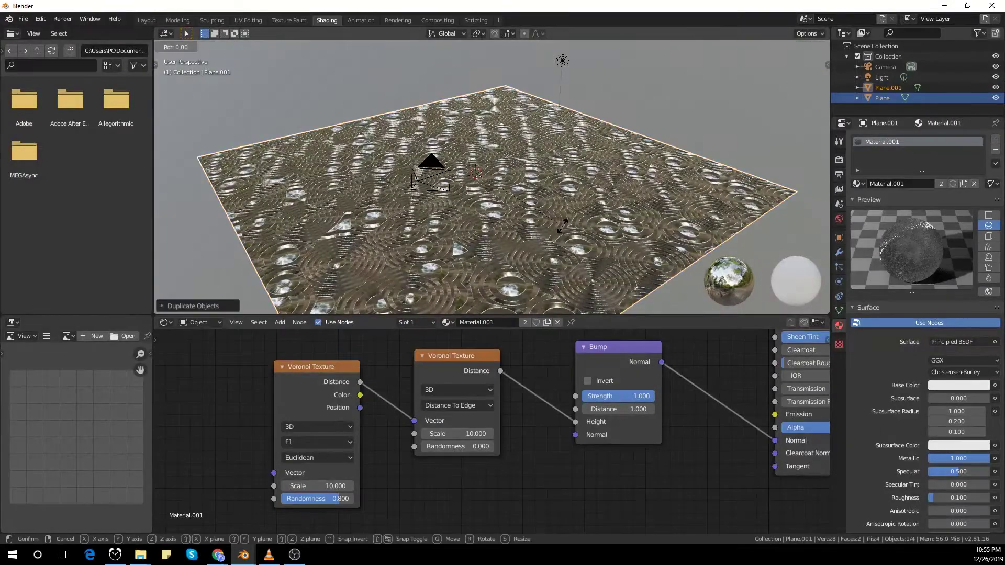
{"action": "key", "text": "r"}
{"action": "key", "text": "x"}
{"action": "key", "text": "9"}
{"action": "key", "text": "0"}
{"action": "key", "text": "Return"}
Move the upright plane about 9.48 m along the Y axis, near the floor plane's edge.
{"action": "middle_click_drag", "start_coordinate": [563, 235], "coordinate": [591, 259]}
{"action": "key", "text": "g"}
{"action": "key", "text": "y"}
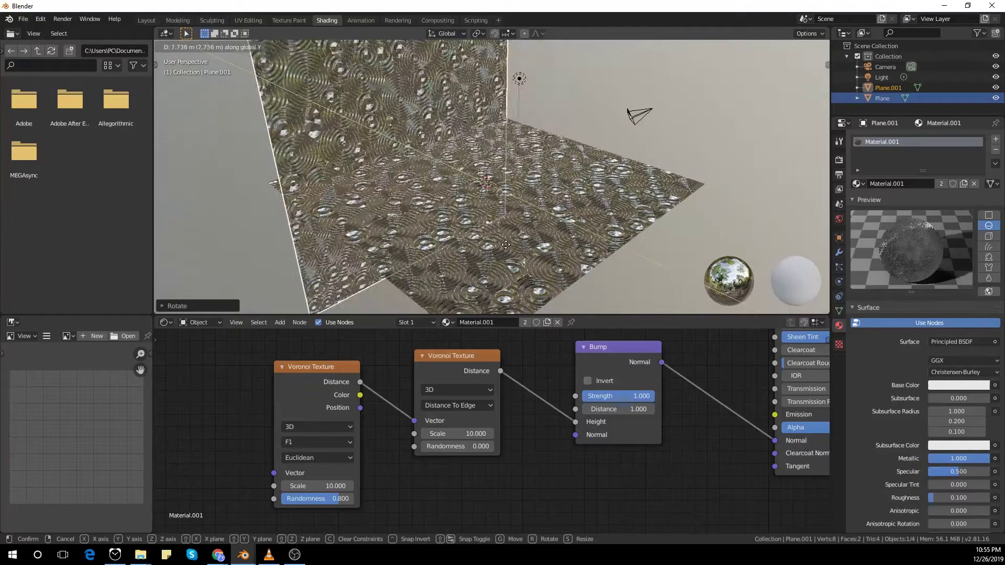
{"action": "left_click", "coordinate": [494, 243]}
Set the upright wall plane's X, Y and Z scale to 12.
{"action": "middle_click_drag", "start_coordinate": [494, 243], "coordinate": [595, 222]}
{"action": "key", "text": "n"}
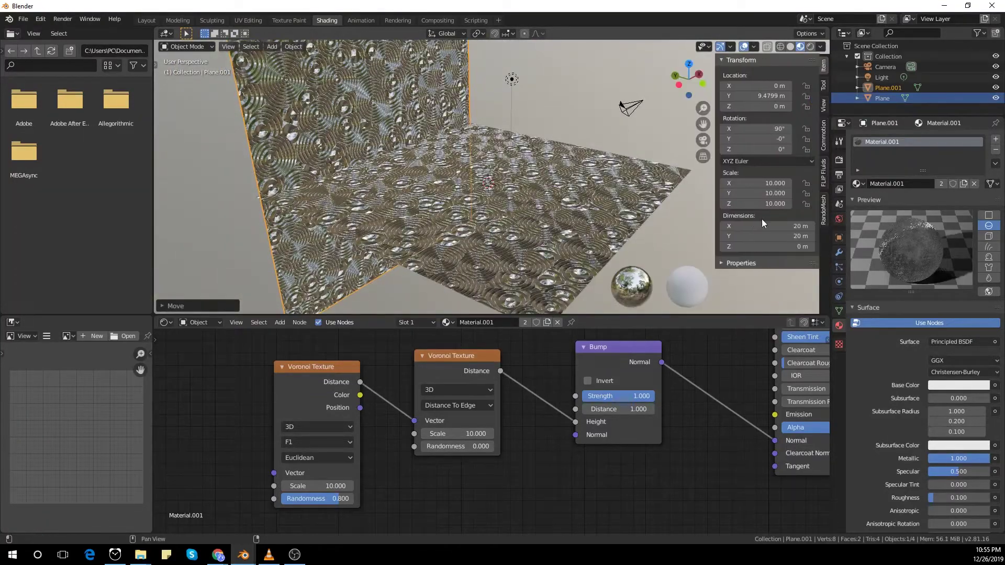
{"action": "left_click_drag", "start_coordinate": [765, 184], "coordinate": [765, 204]}
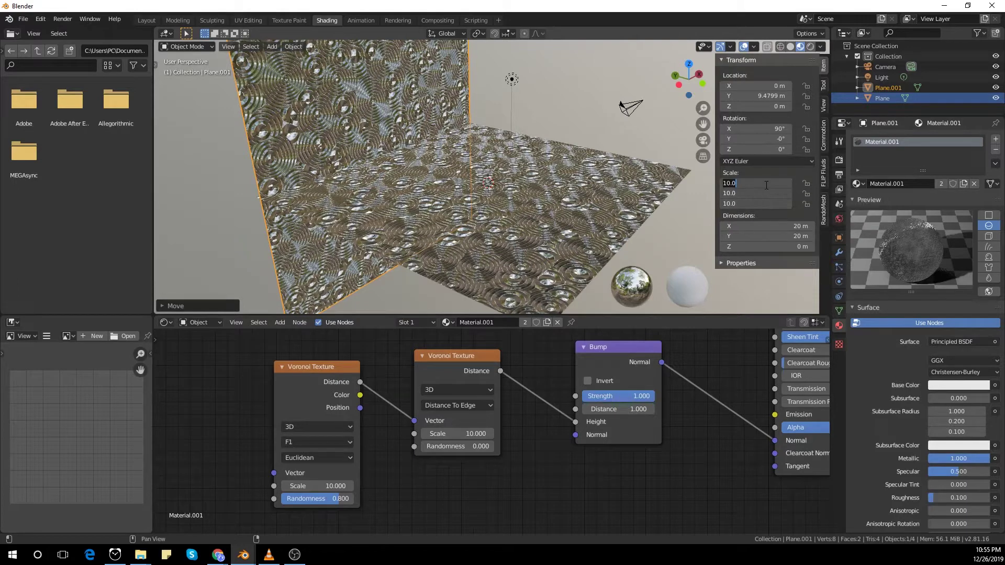
{"action": "key", "text": "Return"}
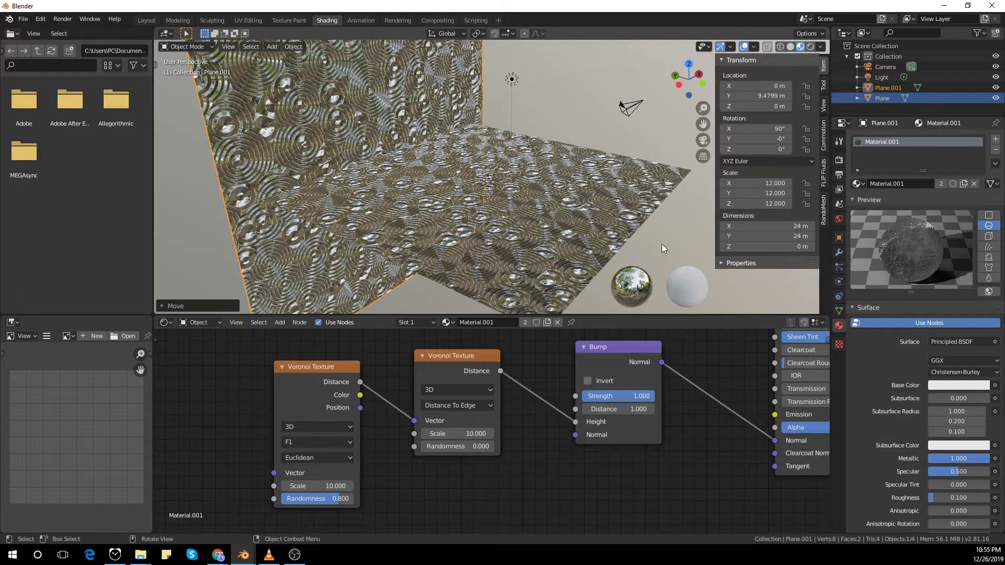
{"action": "key", "text": "n"}
View the scene through the camera and raise the camera about 3.14 m above the floor plane.
{"action": "key", "text": "KP_1"}
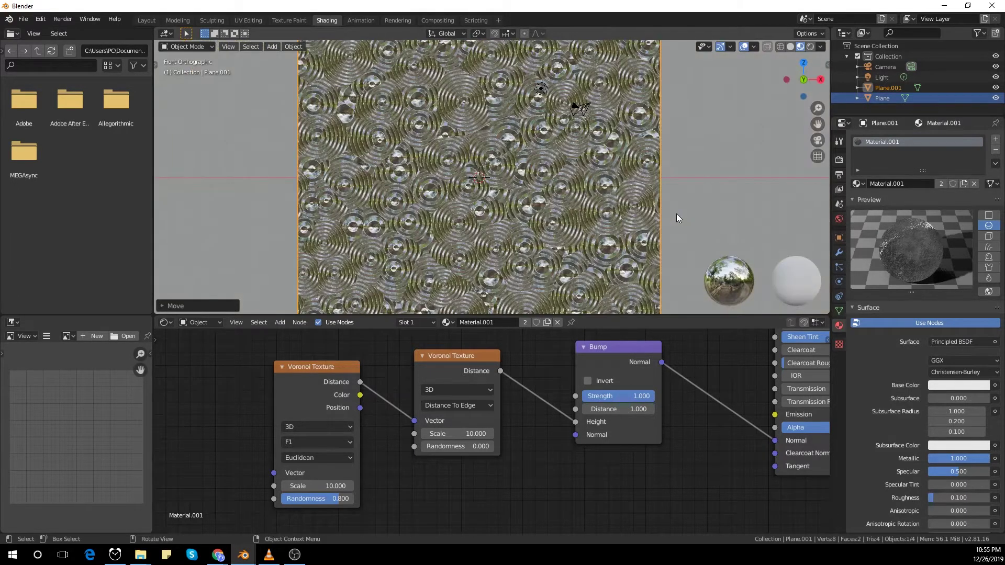
{"action": "key", "text": "KP_0"}
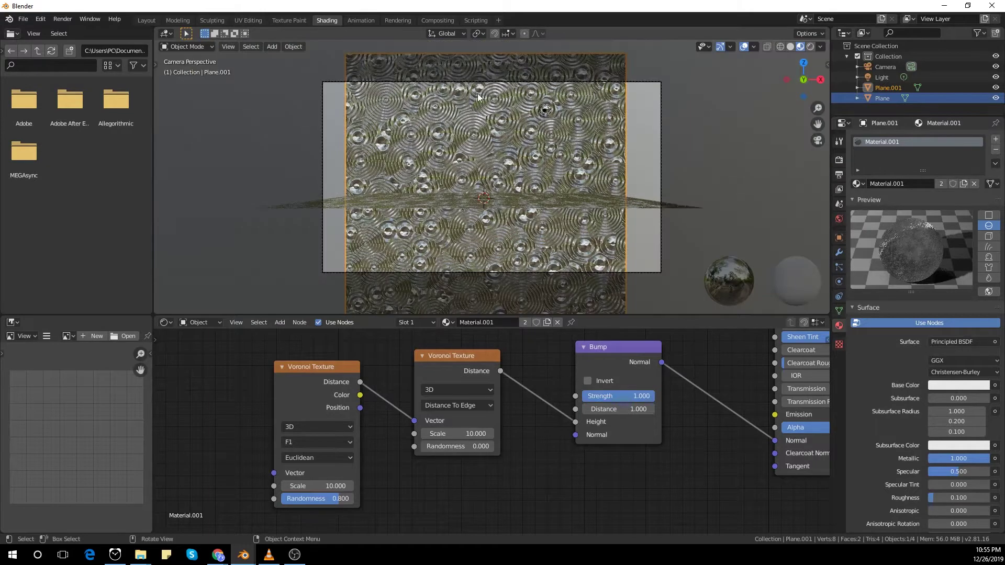
{"action": "left_click", "coordinate": [616, 217]}
{"action": "key", "text": "g"}
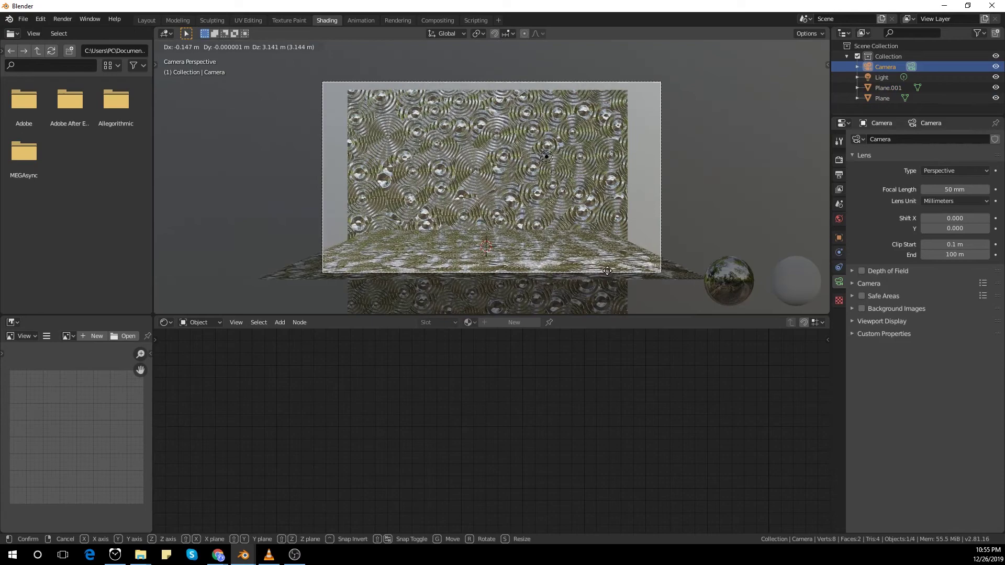
{"action": "left_click", "coordinate": [607, 271]}
Scale up the wall plane and shift it slightly so it spans the full width of the camera frame.
{"action": "middle_click_drag", "start_coordinate": [607, 269], "coordinate": [504, 225]}
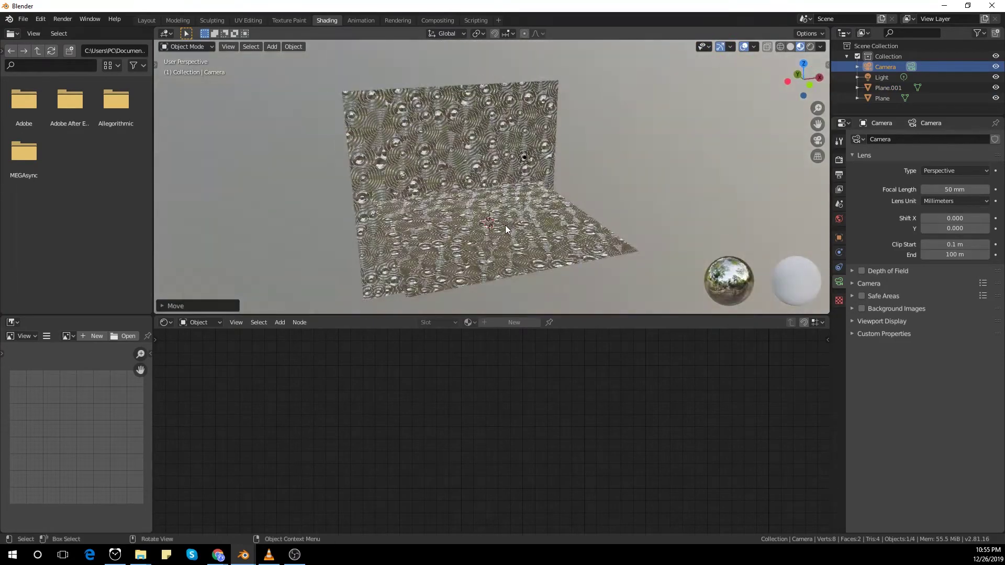
{"action": "key", "text": "KP_0"}
{"action": "left_click", "coordinate": [504, 225]}
{"action": "key", "text": "s"}
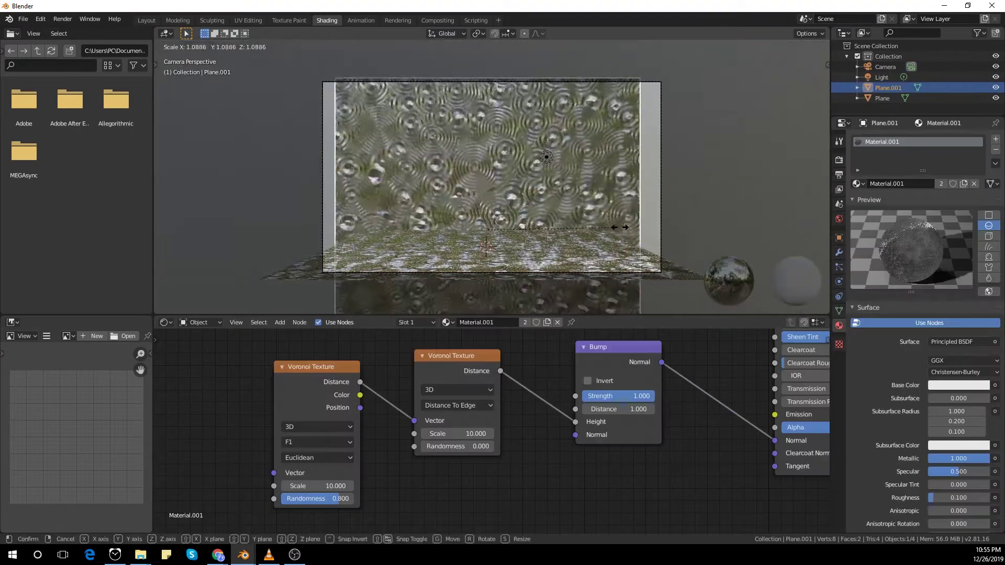
{"action": "left_click", "coordinate": [632, 226]}
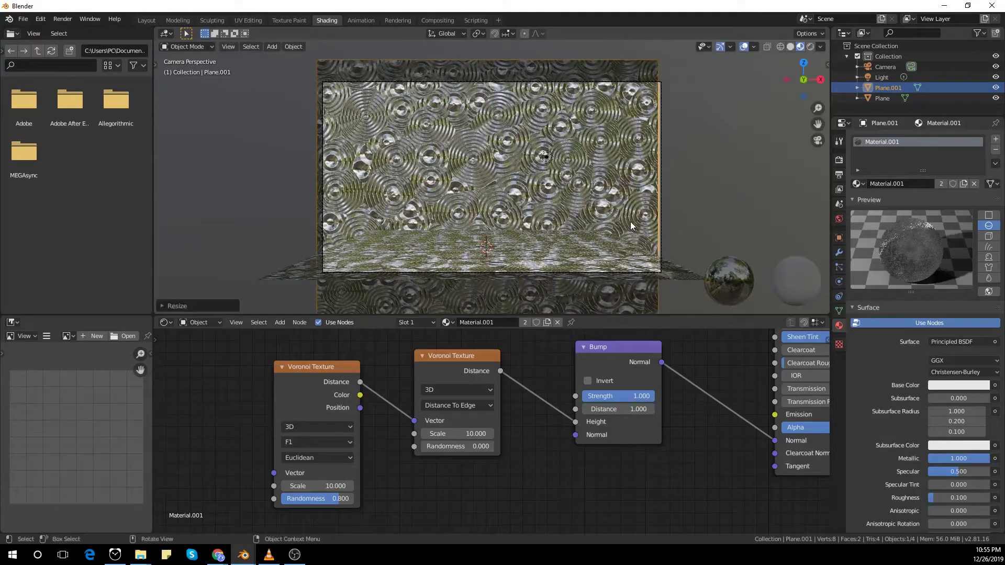
{"action": "key", "text": "g"}
{"action": "left_click", "coordinate": [682, 311]}
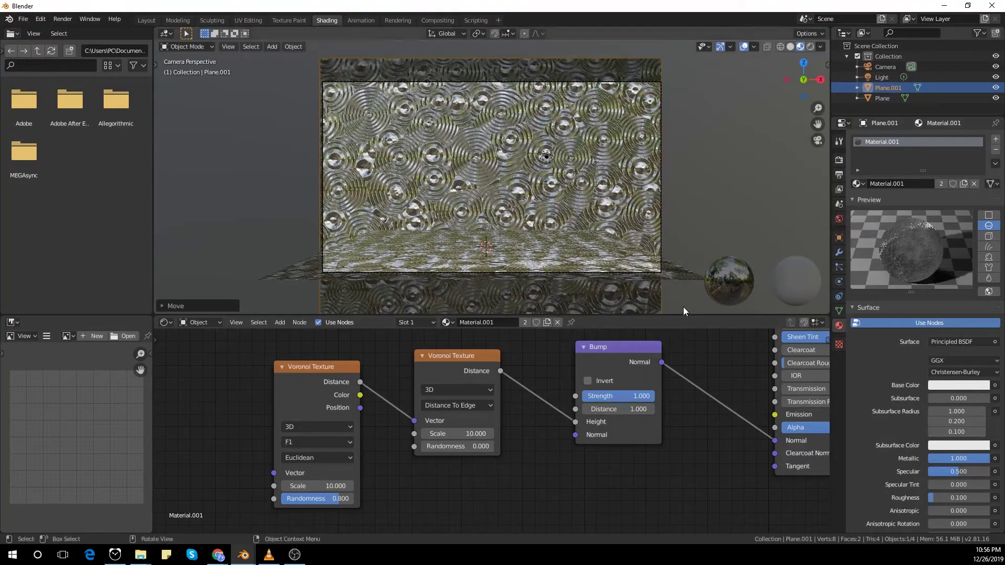
Move the camera about 6 m along the Y axis towards the wall and fine-tune its framing.
{"action": "left_click", "coordinate": [595, 255]}
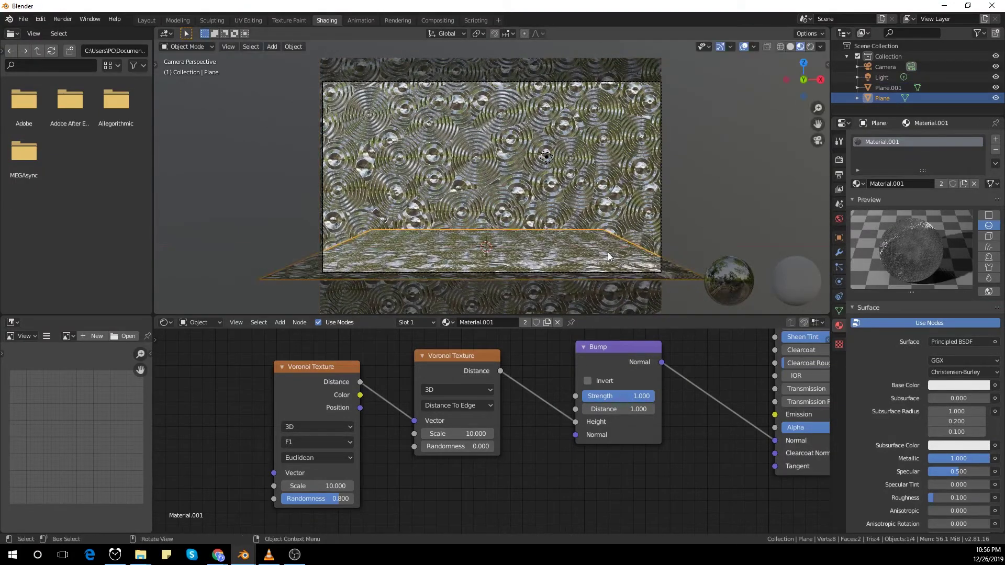
{"action": "left_click", "coordinate": [662, 184]}
{"action": "key", "text": "g"}
{"action": "key", "text": "y"}
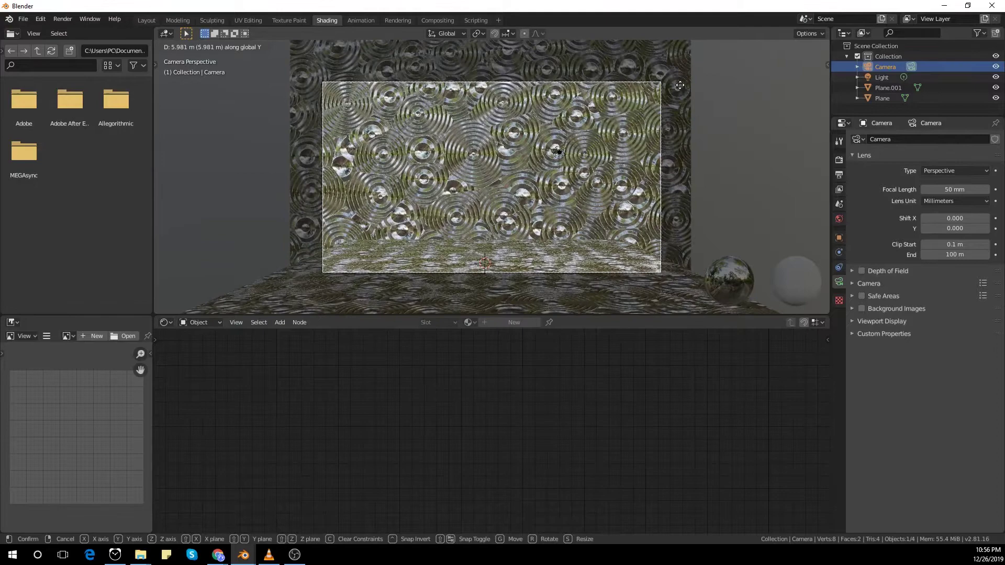
{"action": "left_click", "coordinate": [669, 78]}
{"action": "key", "text": "g"}
{"action": "left_click", "coordinate": [661, 77]}
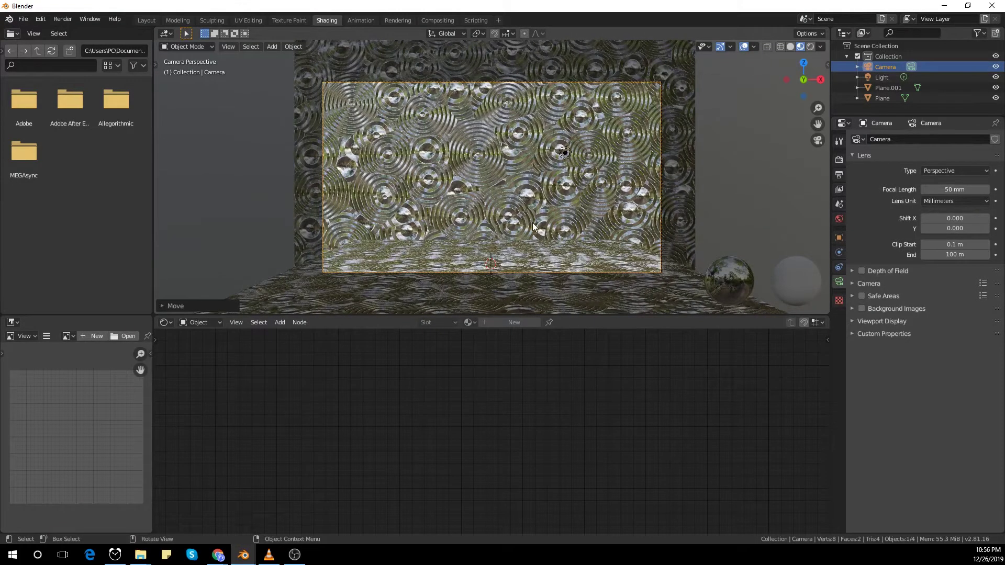
Scale up the floor plane so it extends well beyond the sides of the camera frame.
{"action": "middle_click_drag", "start_coordinate": [532, 251], "coordinate": [566, 215]}
{"action": "left_click", "coordinate": [566, 215]}
{"action": "key", "text": "s"}
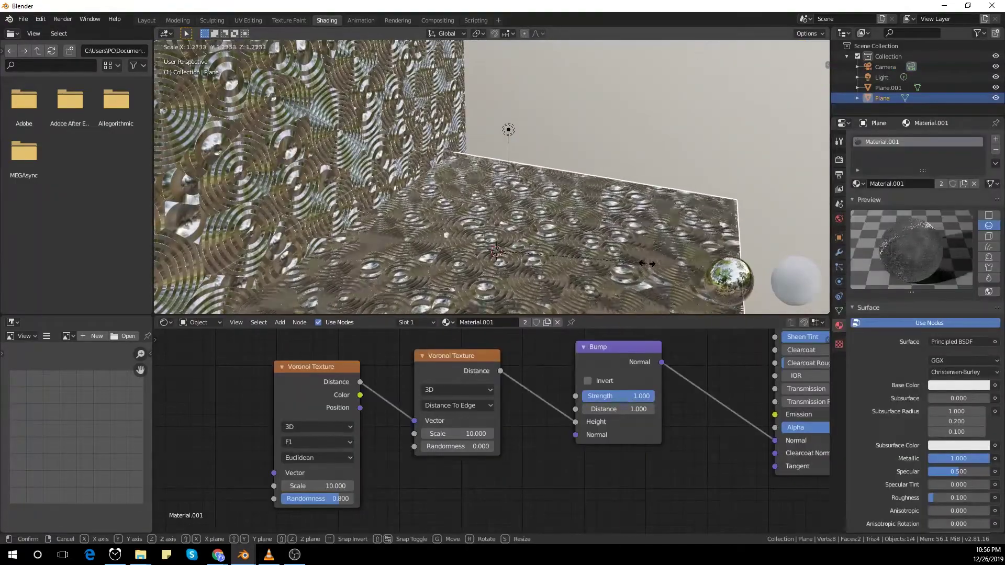
{"action": "left_click", "coordinate": [654, 267]}
{"action": "key", "text": "KP_0"}
{"action": "key", "text": "s"}
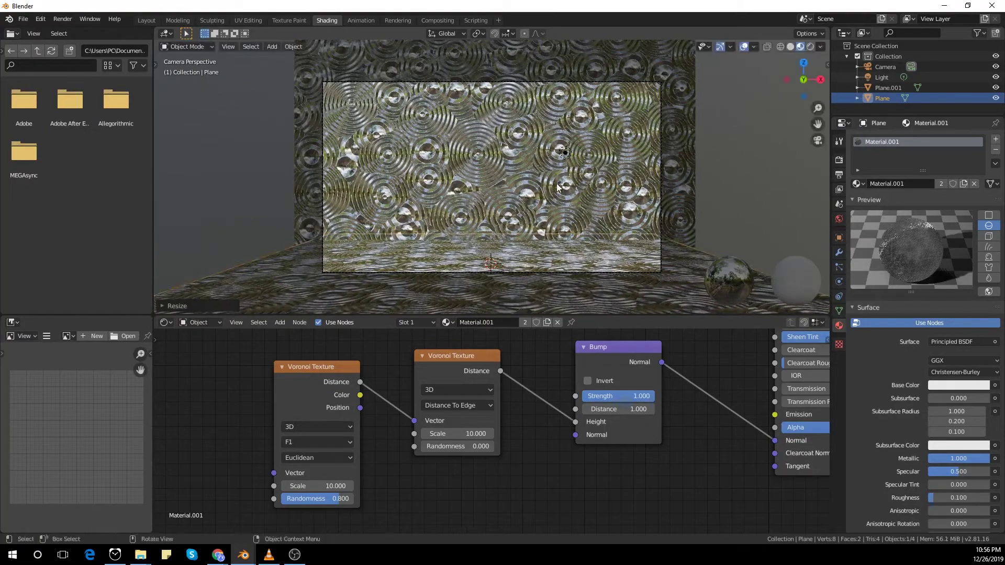
{"action": "left_click", "coordinate": [664, 279]}
Give the wall plane its own single-user copy of the material shared with the floor.
{"action": "middle_click_drag", "start_coordinate": [665, 279], "coordinate": [444, 131]}
{"action": "left_click", "coordinate": [445, 131]}
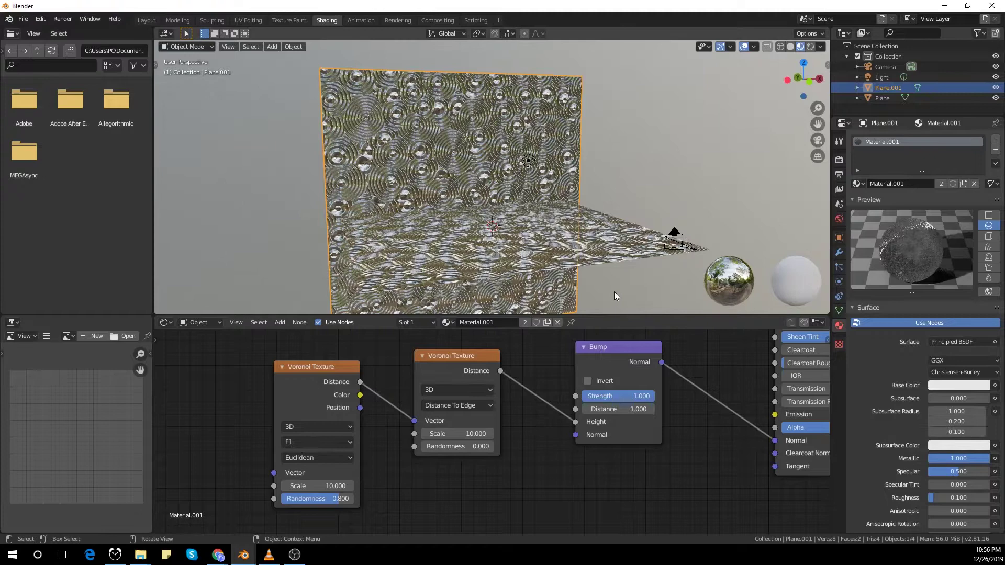
{"action": "left_click", "coordinate": [941, 185]}
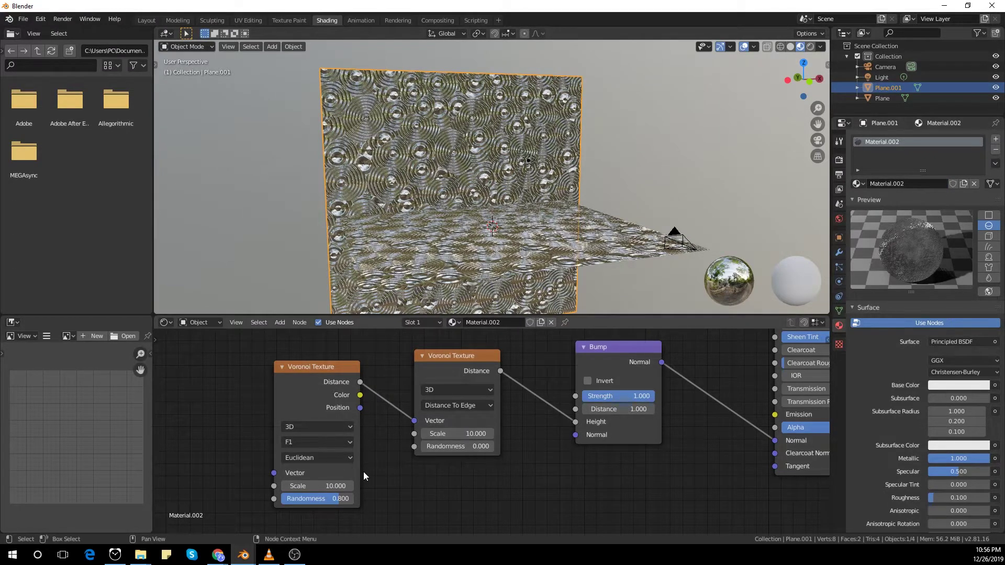
Set the wall material's first Voronoi Texture to Randomness 1 and its feature output to Distance To Edge.
{"action": "middle_click_drag", "start_coordinate": [363, 472], "coordinate": [386, 464]}
{"action": "left_click_drag", "start_coordinate": [361, 490], "coordinate": [379, 489]}
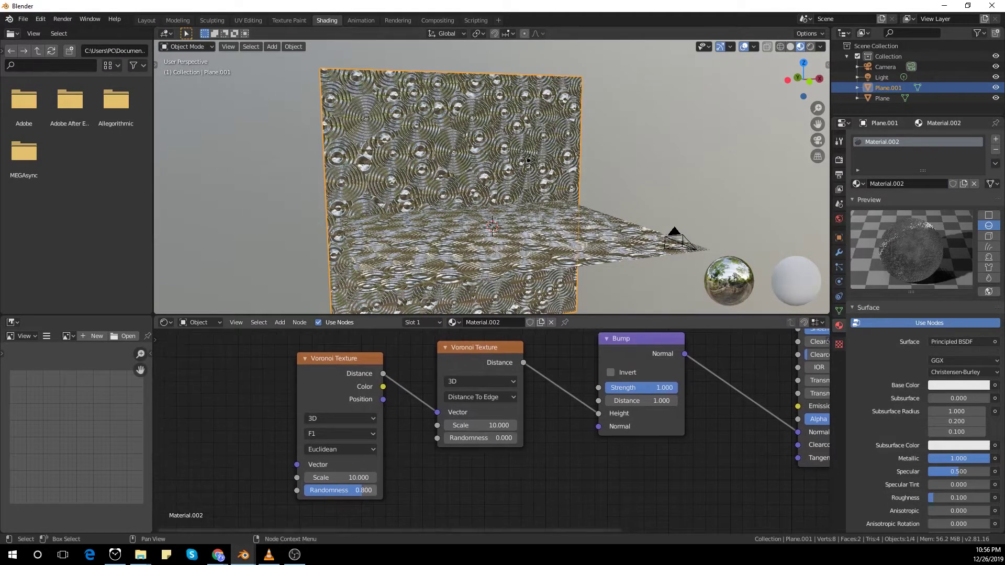
{"action": "left_click", "coordinate": [361, 451]}
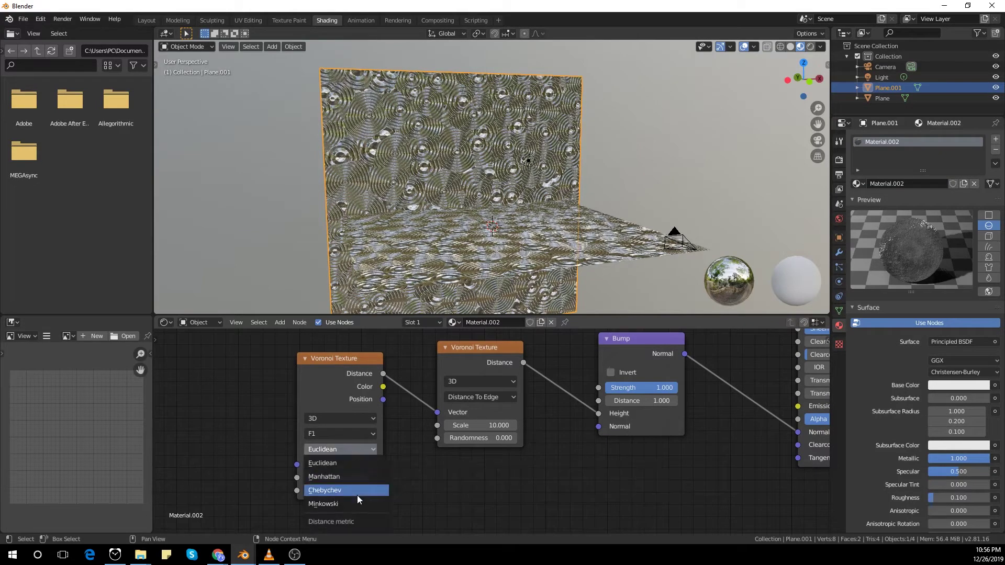
{"action": "left_click", "coordinate": [347, 433]}
{"action": "left_click", "coordinate": [350, 491]}
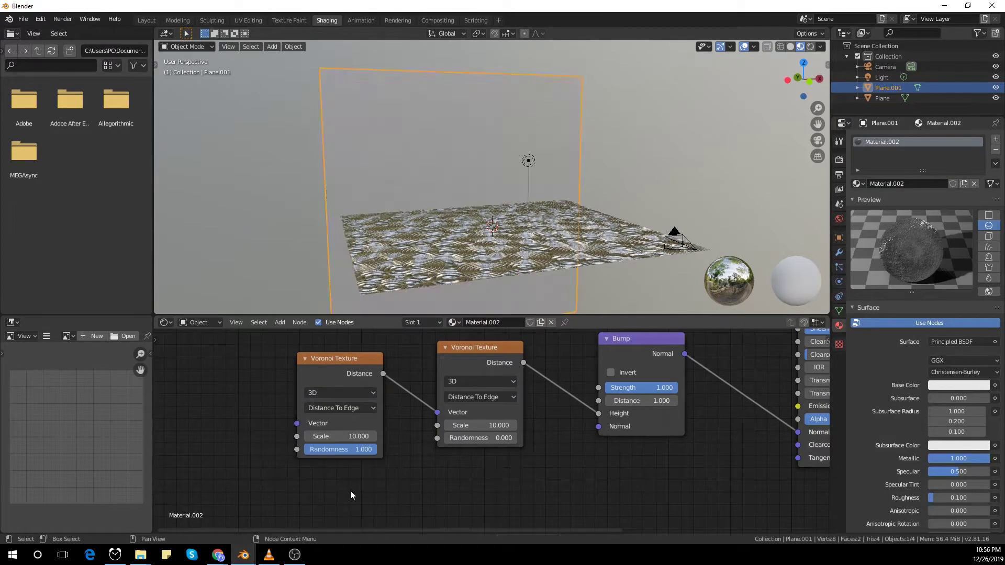
{"action": "middle_click_drag", "start_coordinate": [458, 150], "coordinate": [489, 212]}
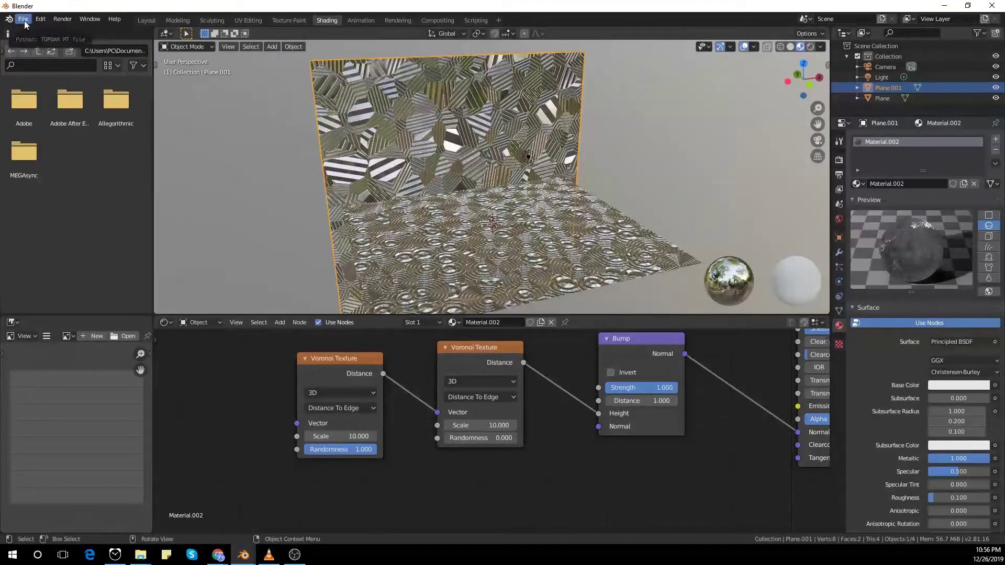
Switch to Chrome and review the Wikihuman Project's Digital Emily 2 page down to its downloadable scene files.
{"action": "left_click", "coordinate": [24, 23]}
{"action": "mouse_move", "coordinate": [88, 167]}
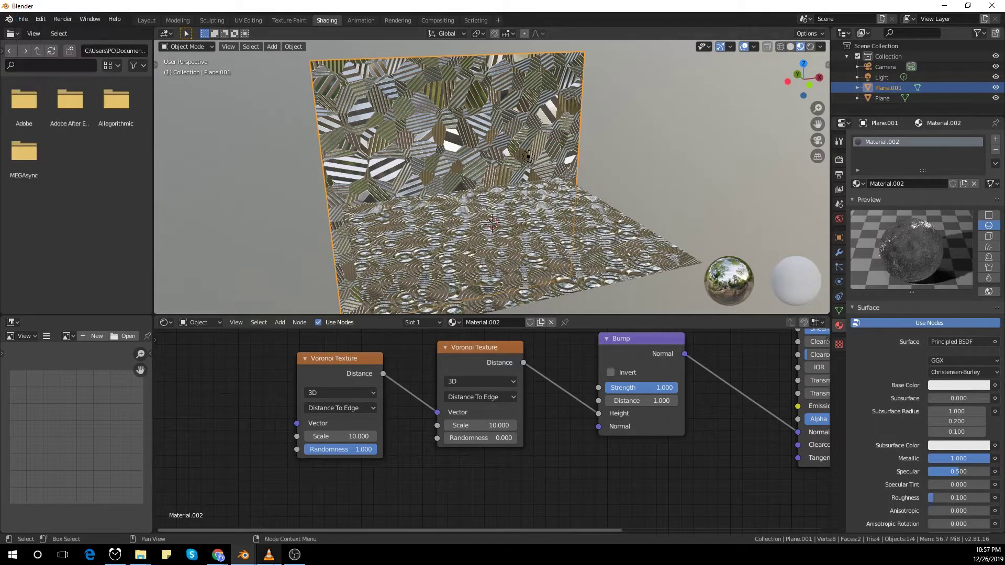
{"action": "mouse_move", "coordinate": [230, 558]}
{"action": "left_click", "coordinate": [302, 508]}
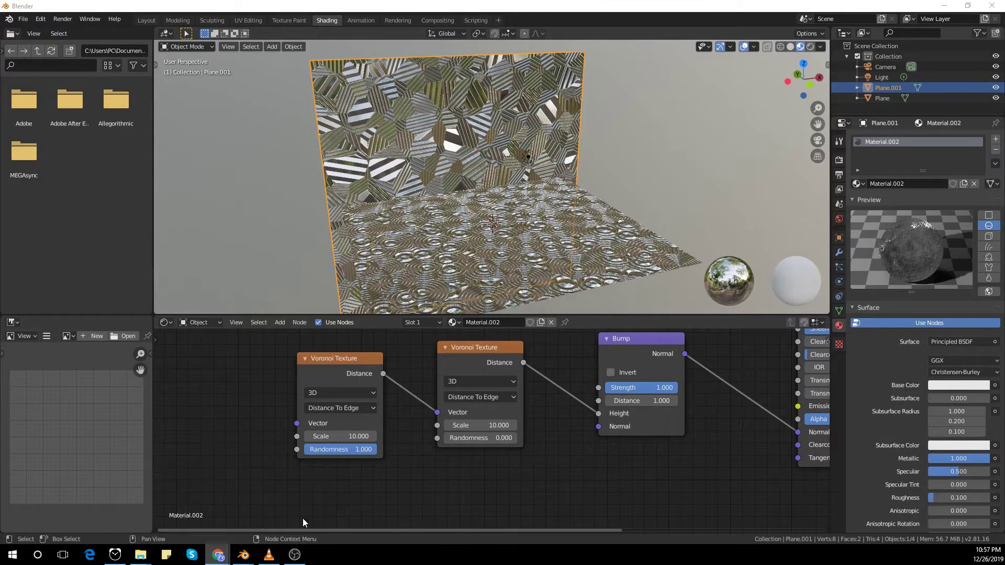
{"action": "left_click", "coordinate": [880, 71]}
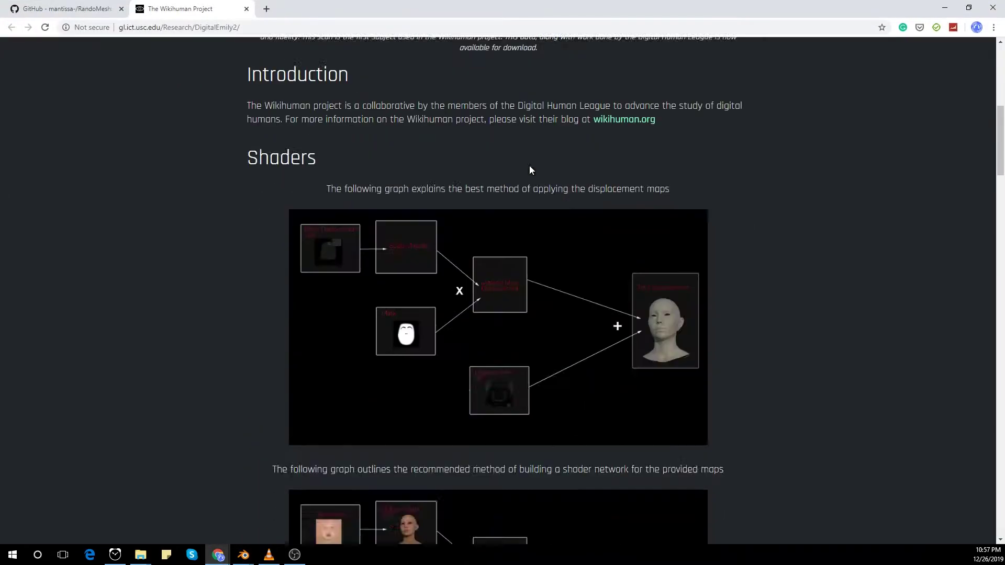
{"action": "scroll", "coordinate": [529, 168], "scroll_direction": "down", "scroll_amount": 20}
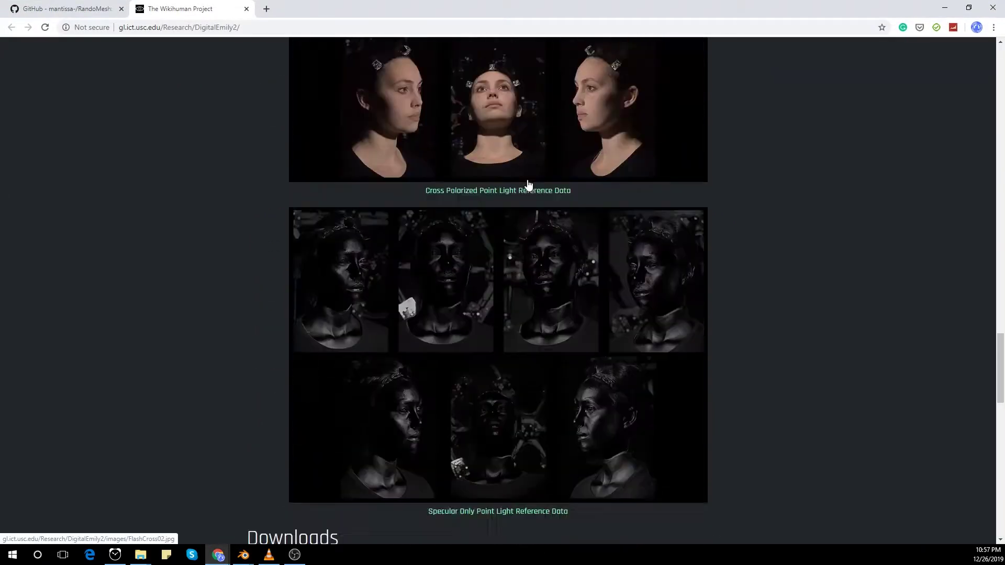
{"action": "scroll", "coordinate": [528, 184], "scroll_direction": "down", "scroll_amount": 15}
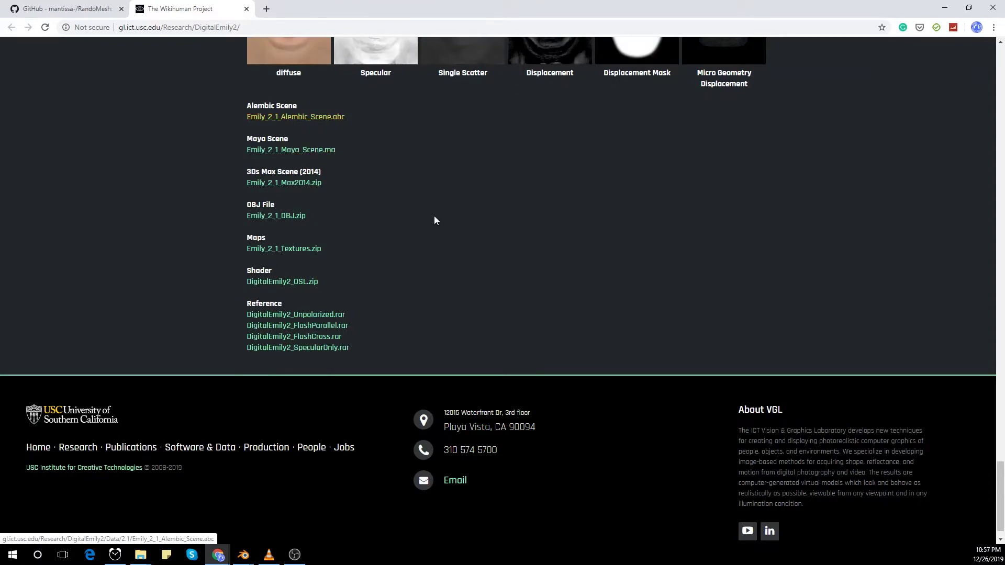
{"action": "left_click", "coordinate": [942, 8]}
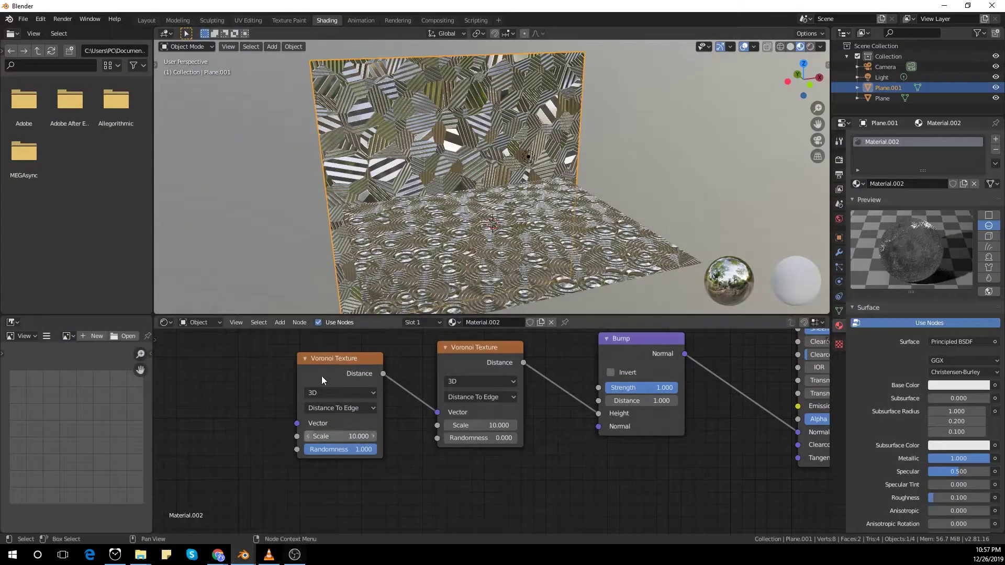
Import the Emily head Alembic scene from the Downloads folder.
{"action": "left_click", "coordinate": [23, 19]}
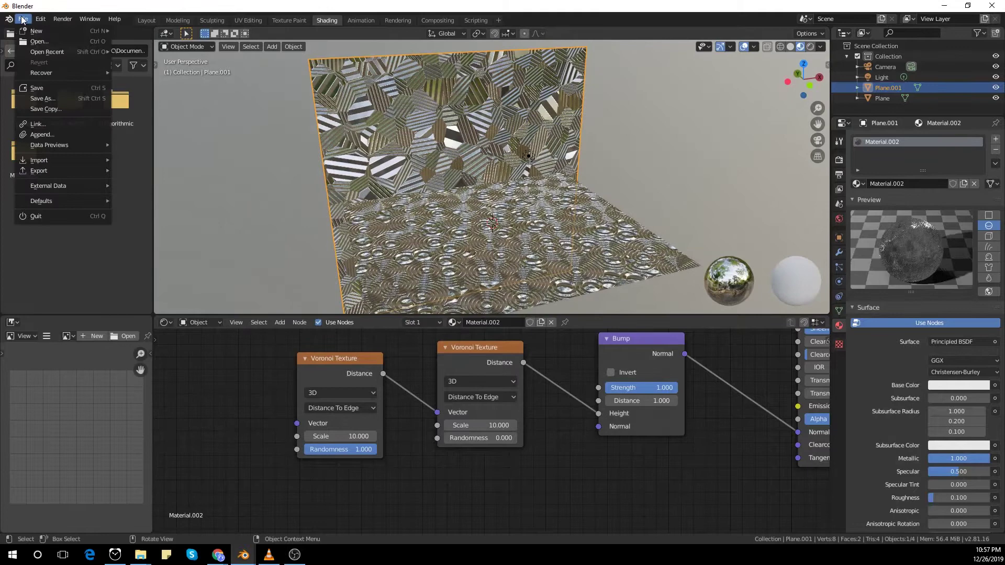
{"action": "mouse_move", "coordinate": [53, 160]}
{"action": "left_click", "coordinate": [168, 182]}
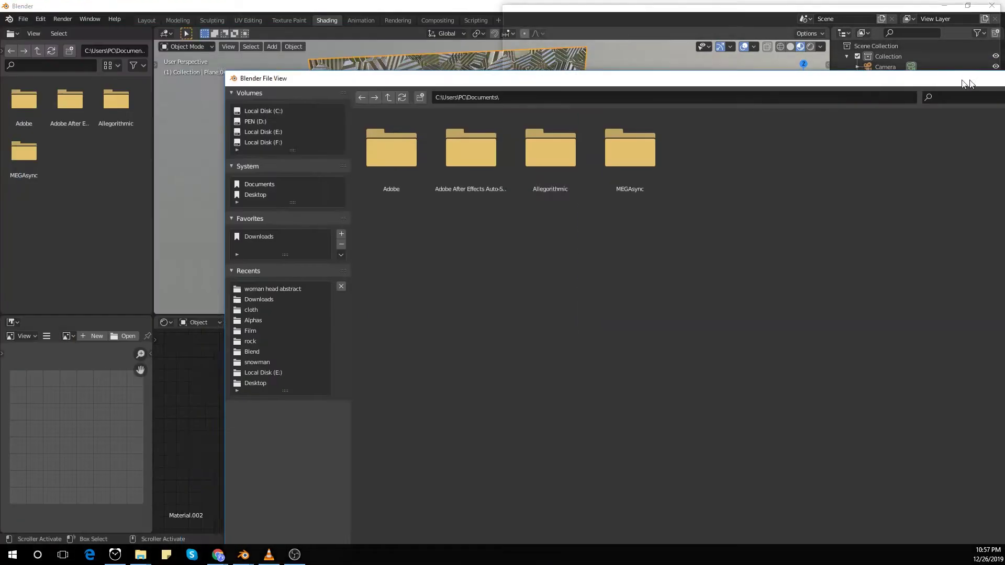
{"action": "left_click_drag", "start_coordinate": [965, 84], "coordinate": [825, 33]}
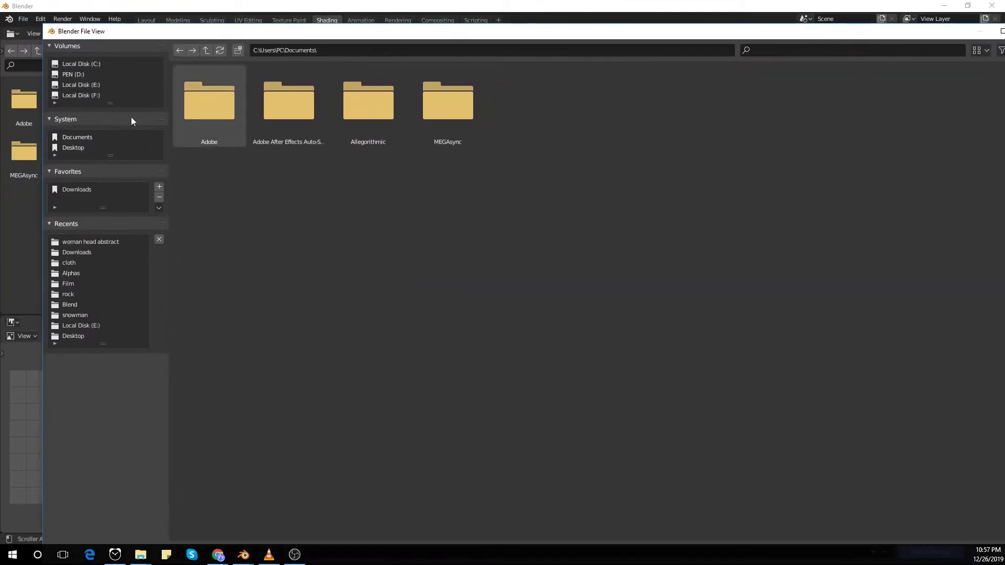
{"action": "left_click", "coordinate": [84, 189]}
{"action": "double_click", "coordinate": [526, 92]}
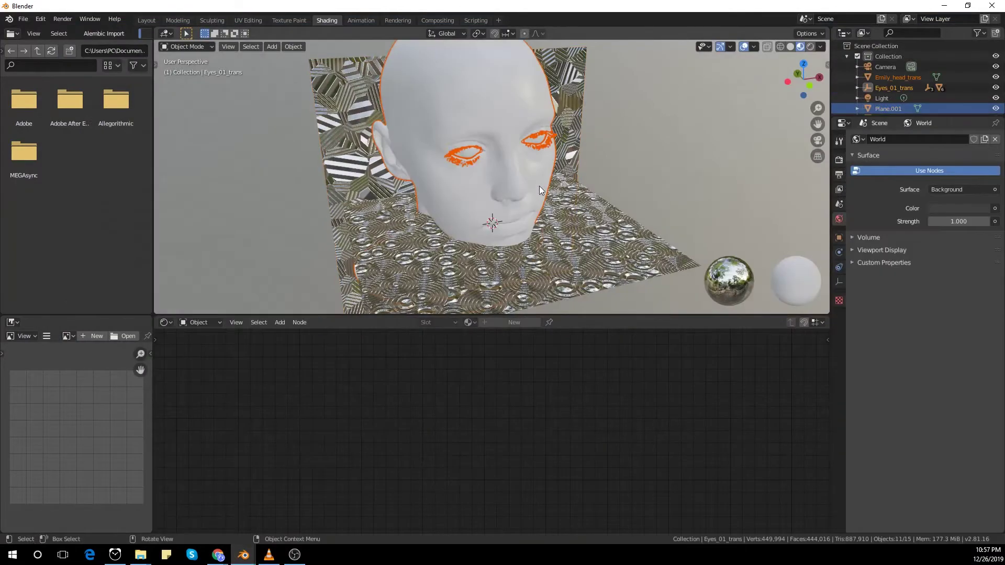
Scale the imported head down in two passes so it fits comfortably inside the camera frame.
{"action": "key", "text": "s"}
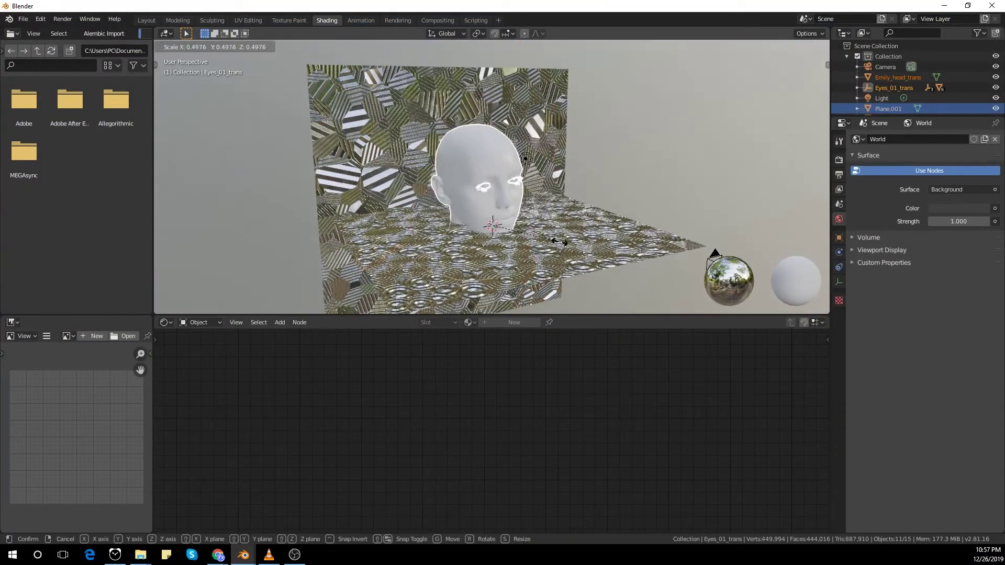
{"action": "left_click", "coordinate": [560, 246]}
{"action": "key", "text": "KP_0"}
{"action": "scroll", "coordinate": [560, 246], "scroll_direction": "down", "scroll_amount": 2}
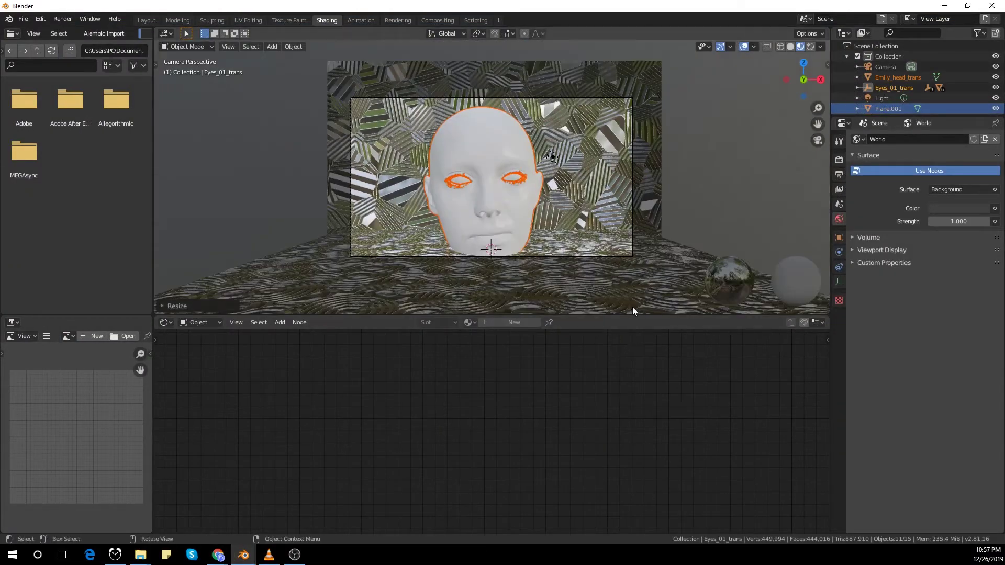
{"action": "key", "text": "s"}
{"action": "left_click", "coordinate": [588, 270]}
Raise the head along the Z axis so the neck meets the floor and rotate it slightly about Z to face the camera.
{"action": "key", "text": "g"}
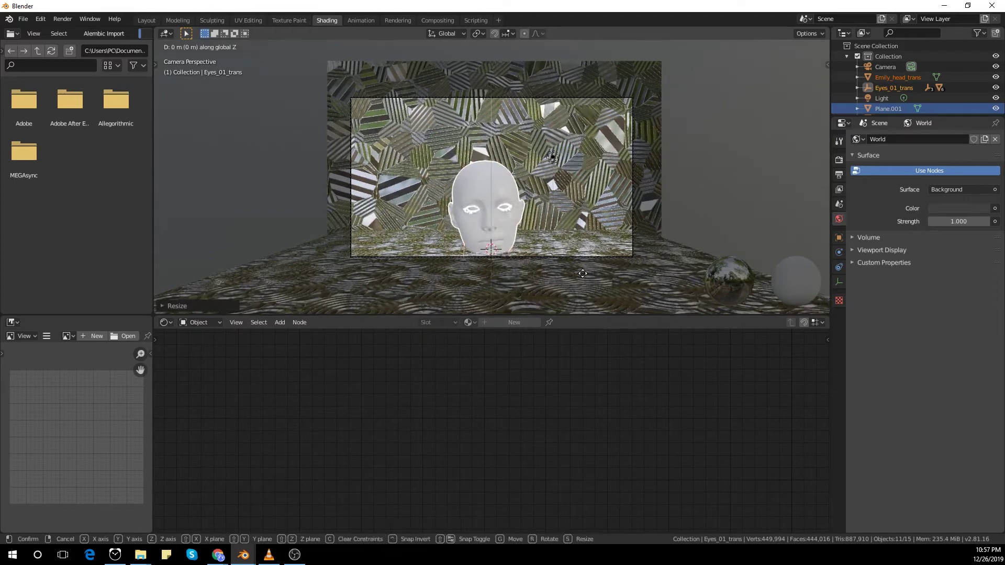
{"action": "left_click", "coordinate": [592, 251]}
{"action": "key", "text": "r"}
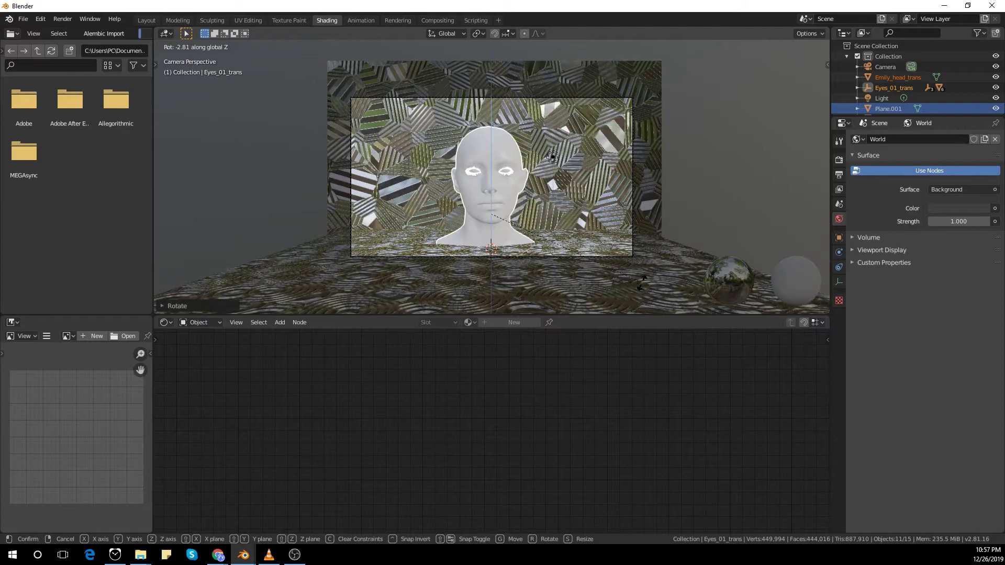
{"action": "left_click", "coordinate": [641, 288]}
Move the head along the Y axis toward the camera by about 0.63 m.
{"action": "key", "text": "KP_0"}
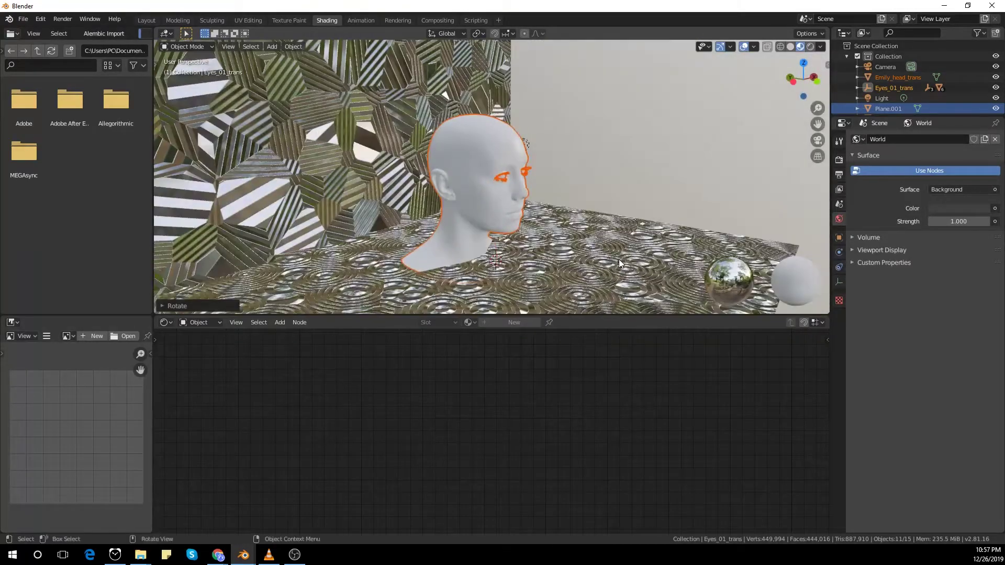
{"action": "key", "text": "KP_0"}
{"action": "key", "text": "g"}
{"action": "key", "text": "y"}
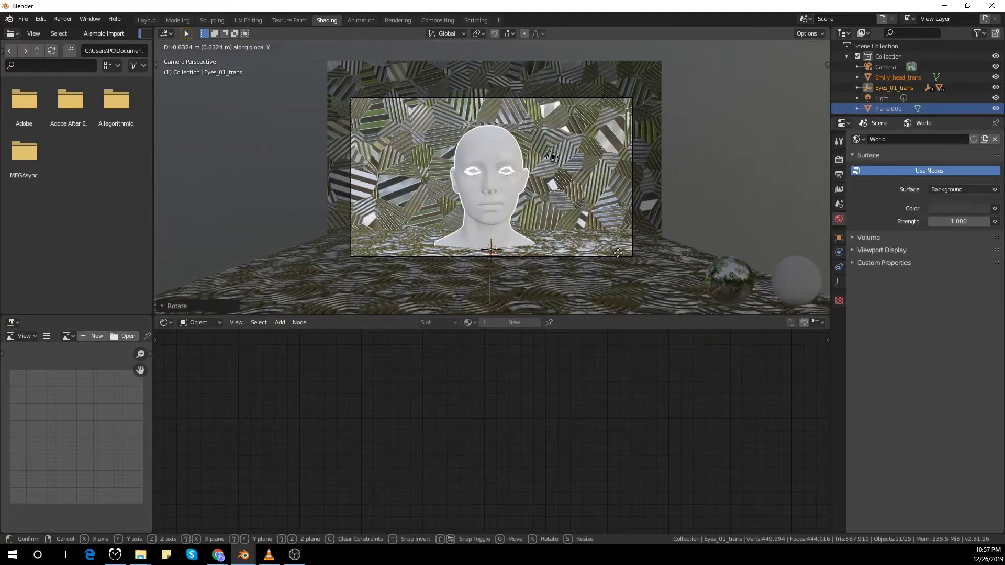
{"action": "left_click", "coordinate": [620, 252]}
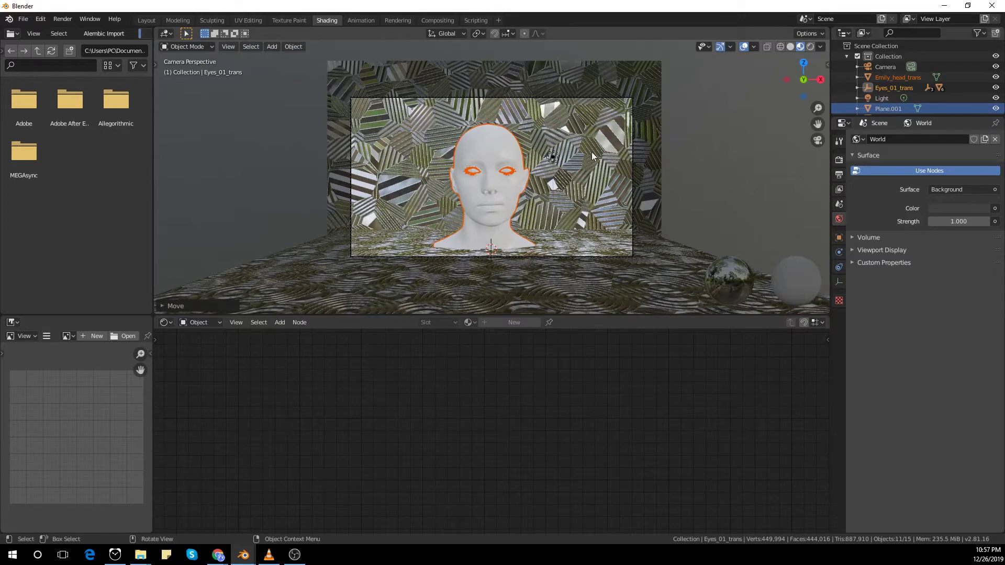
Move the head and eye objects into a new collection named "face" and select the head mesh.
{"action": "key", "text": "m"}
{"action": "left_click", "coordinate": [550, 224]}
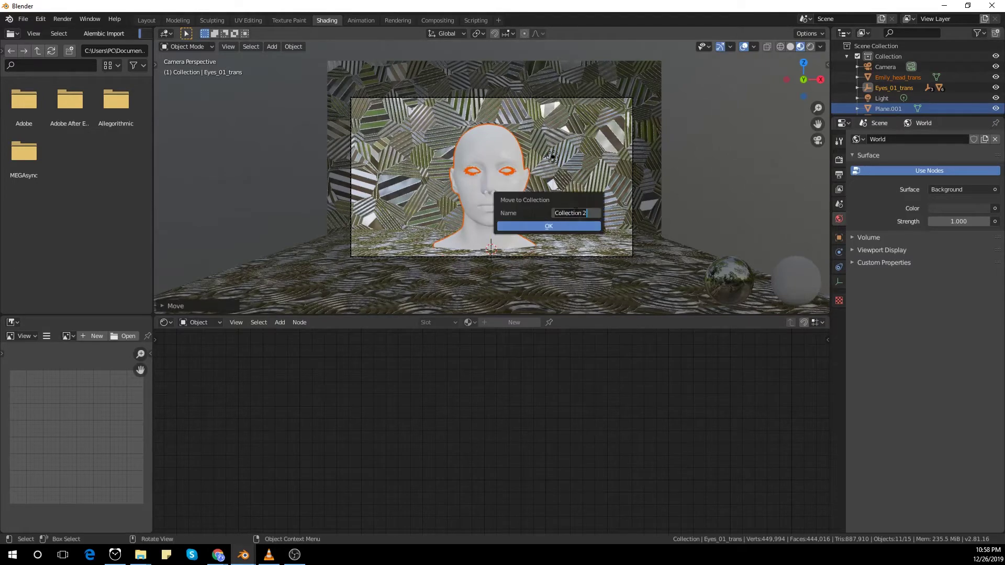
{"action": "type", "text": "face"}
{"action": "left_click", "coordinate": [571, 228]}
{"action": "scroll", "coordinate": [885, 90], "scroll_direction": "down", "scroll_amount": 2}
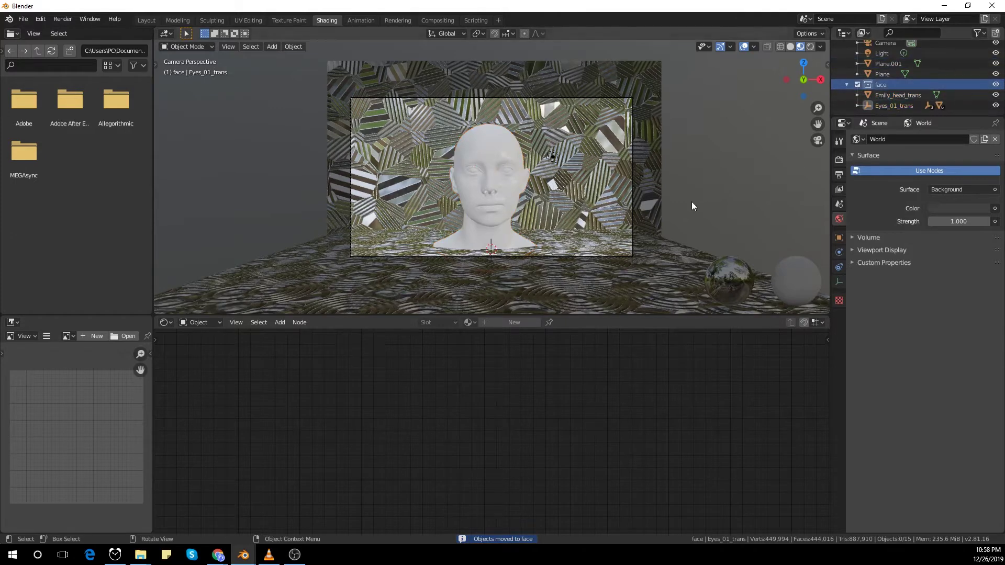
{"action": "left_click", "coordinate": [508, 143]}
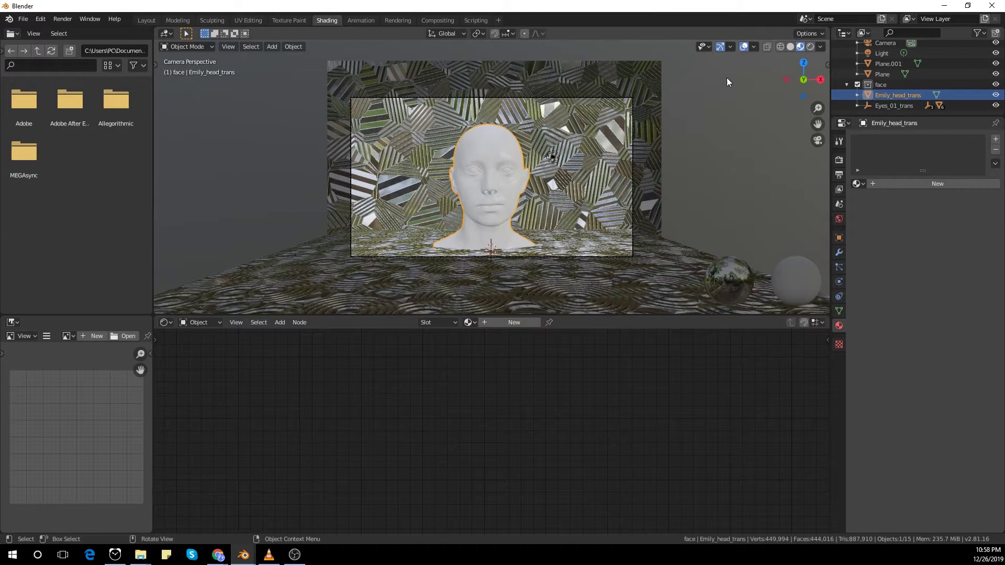
Switch to Chrome, review the RandoMesh add-on's GitHub page and its options, and return to Blender.
{"action": "left_click", "coordinate": [253, 563]}
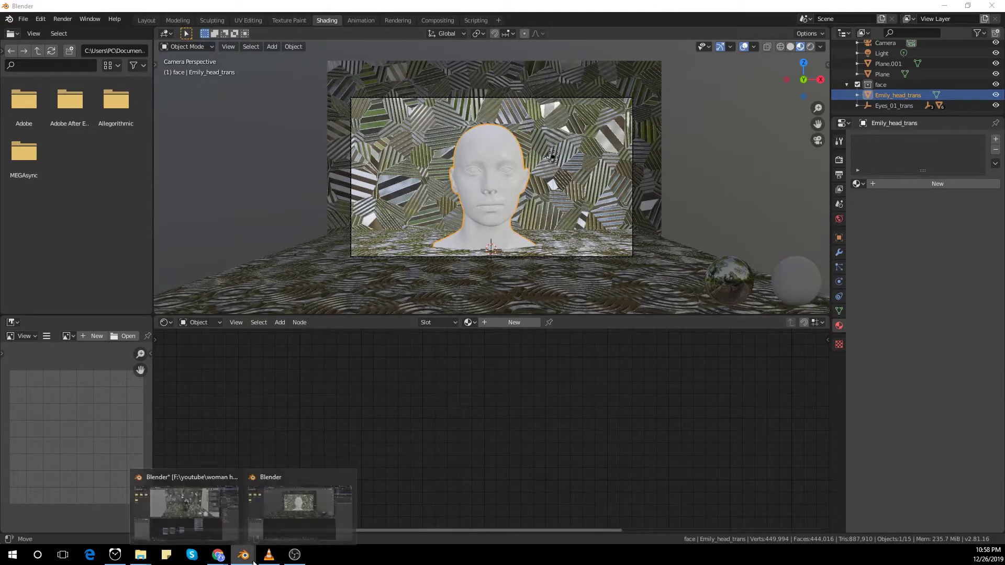
{"action": "mouse_move", "coordinate": [217, 555]}
{"action": "left_click", "coordinate": [287, 518]}
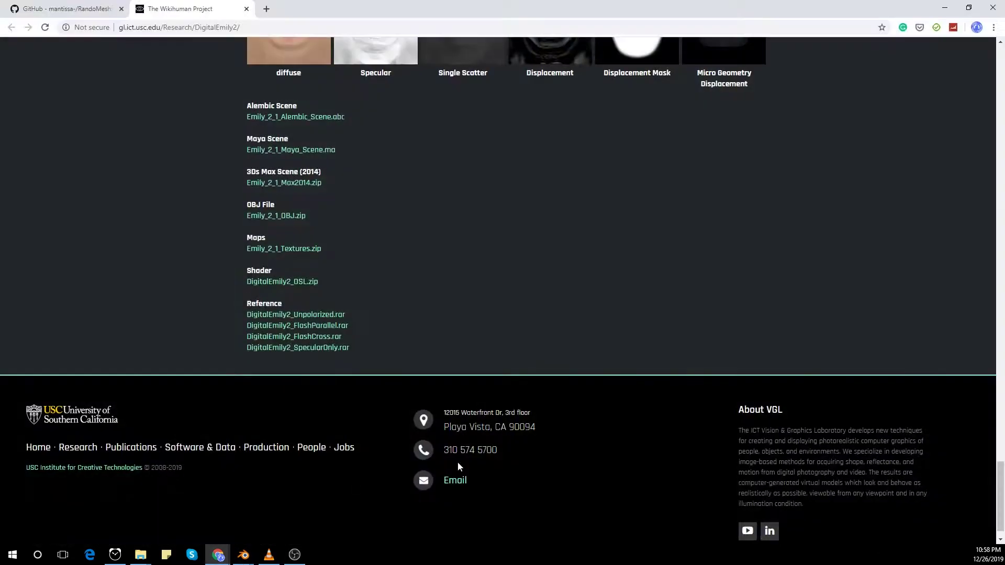
{"action": "left_click", "coordinate": [73, 9]}
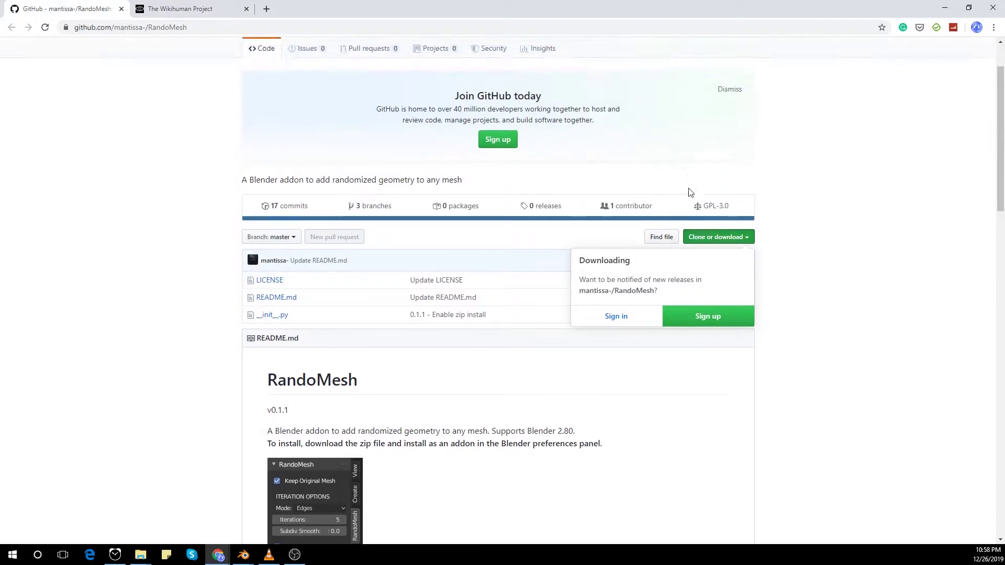
{"action": "scroll", "coordinate": [696, 173], "scroll_direction": "down", "scroll_amount": 3}
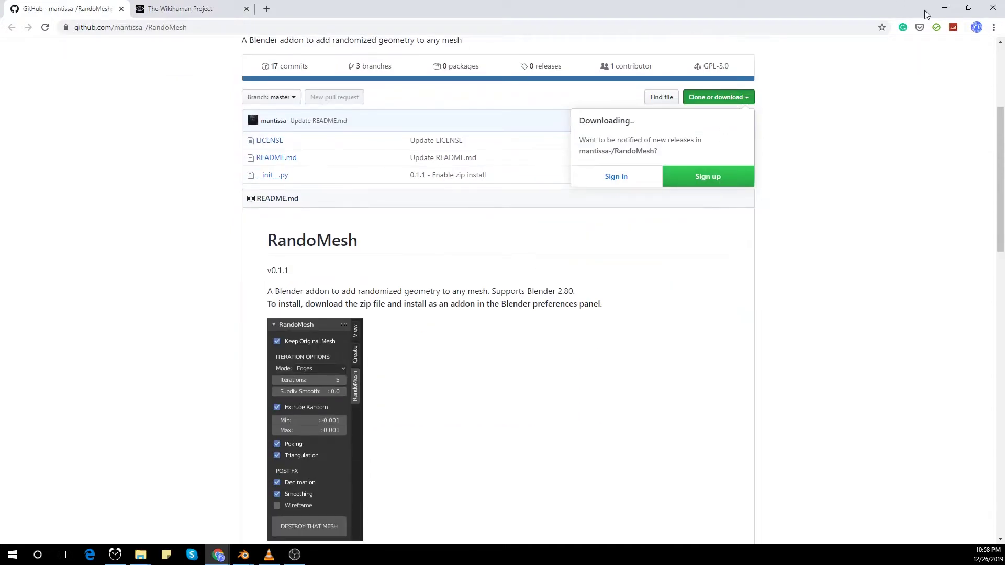
{"action": "mouse_move", "coordinate": [246, 555]}
{"action": "left_click", "coordinate": [297, 511]}
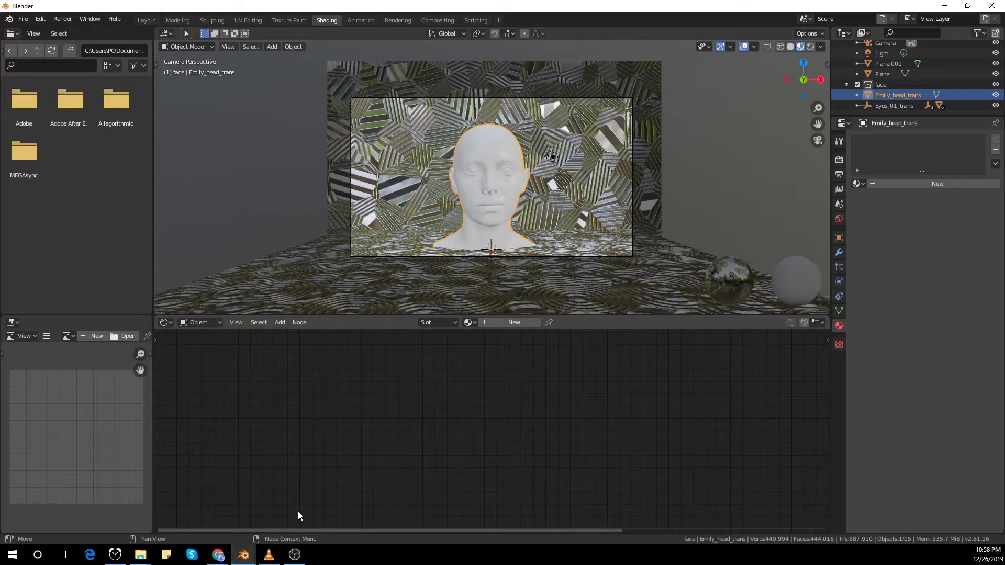
Review the RandoMesh add-on's details in the add-on preferences.
{"action": "left_click", "coordinate": [62, 19]}
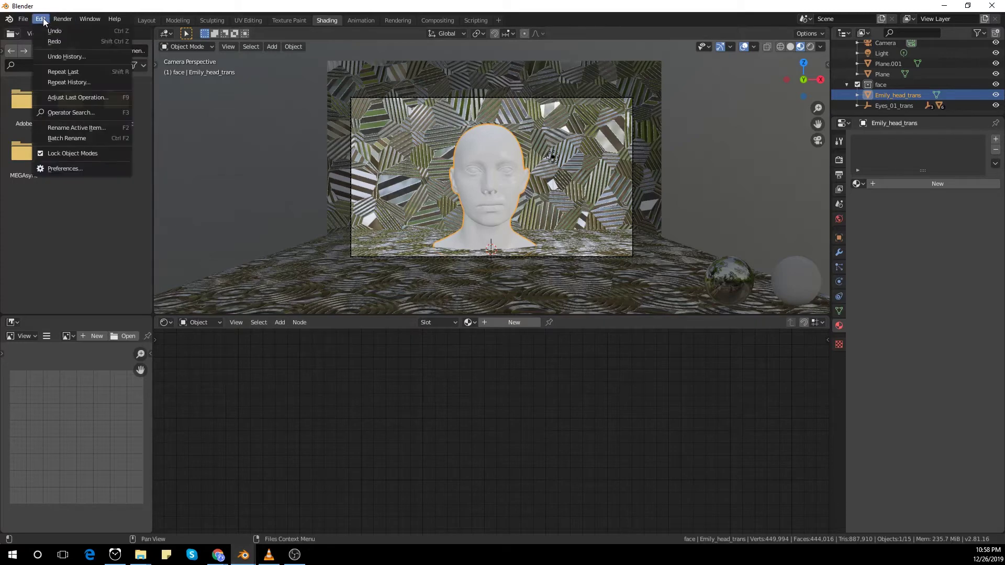
{"action": "left_click", "coordinate": [109, 170]}
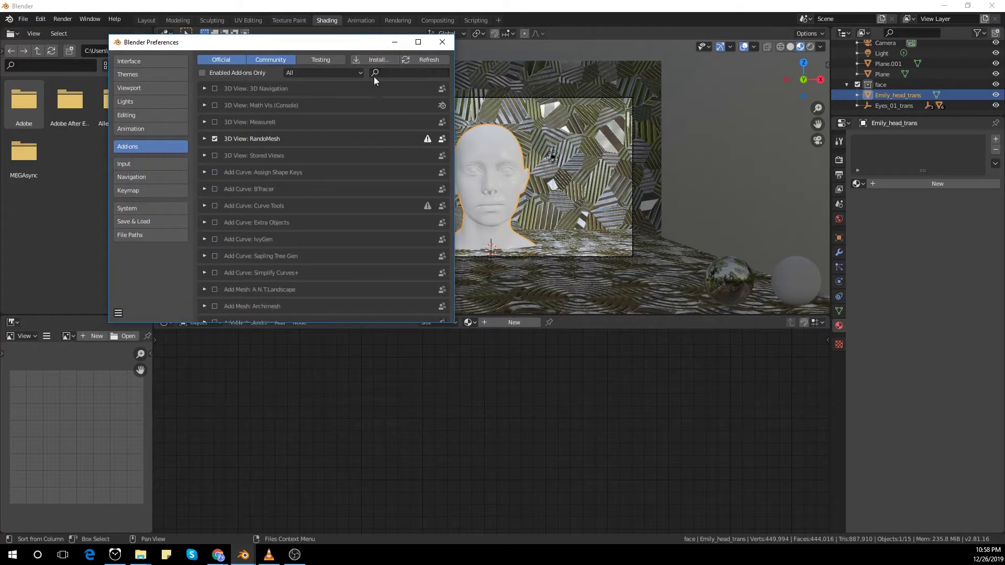
{"action": "left_click", "coordinate": [204, 139]}
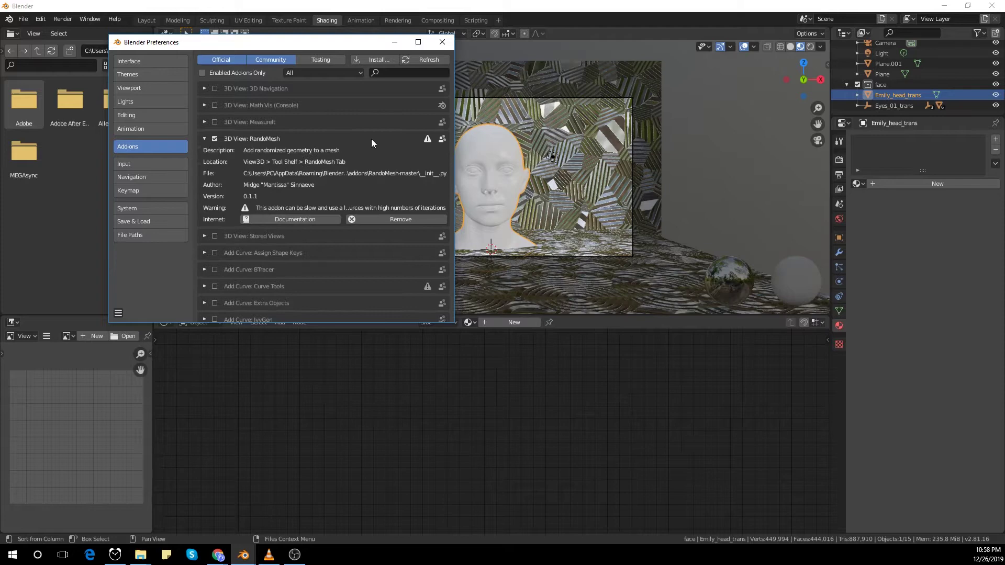
{"action": "left_click", "coordinate": [442, 43]}
Show the RandoMesh settings for the head, enable Wireframe and set Iterations to 3.
{"action": "key", "text": "n"}
{"action": "left_click", "coordinate": [824, 204]}
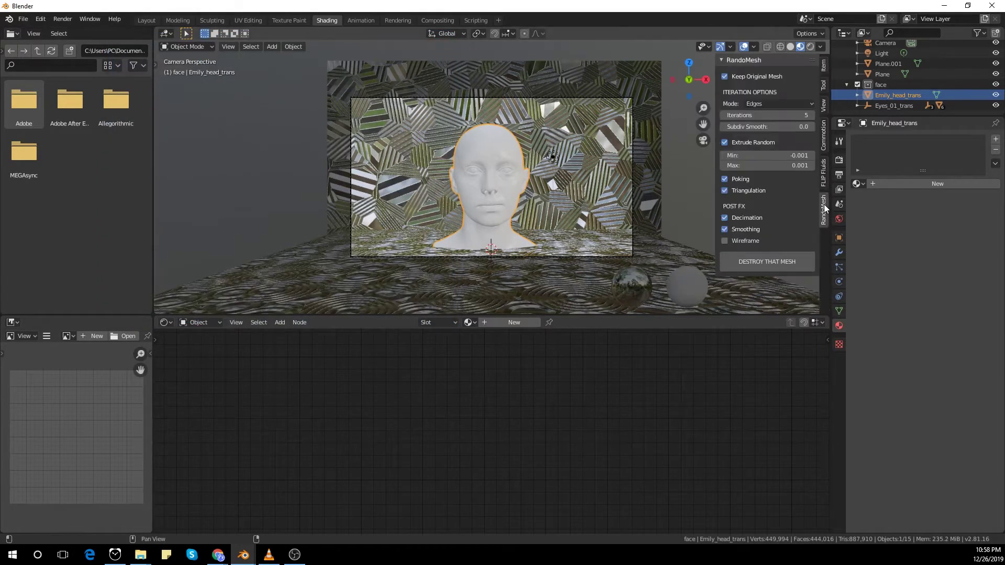
{"action": "scroll", "coordinate": [522, 160], "scroll_direction": "up", "scroll_amount": 1}
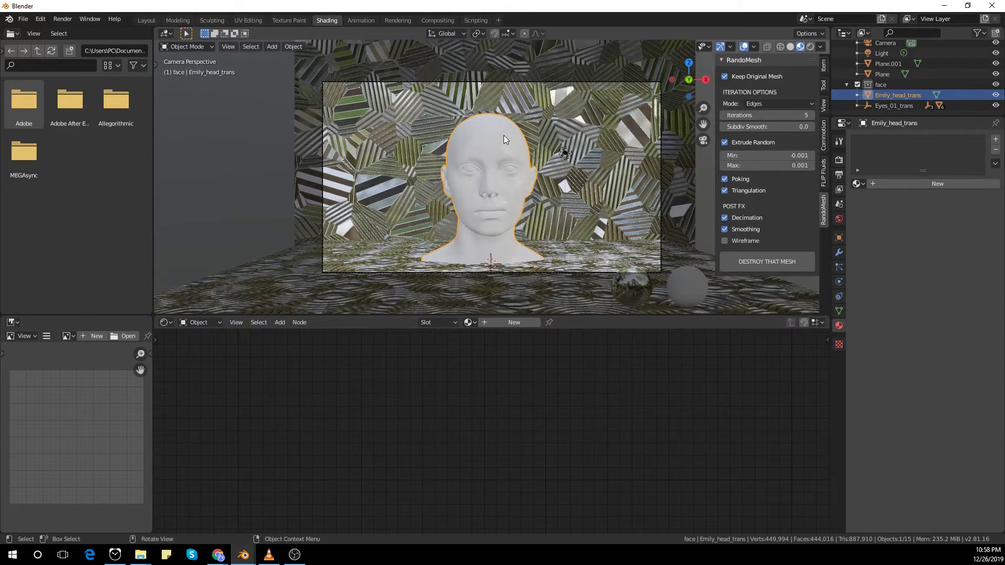
{"action": "left_click", "coordinate": [725, 241]}
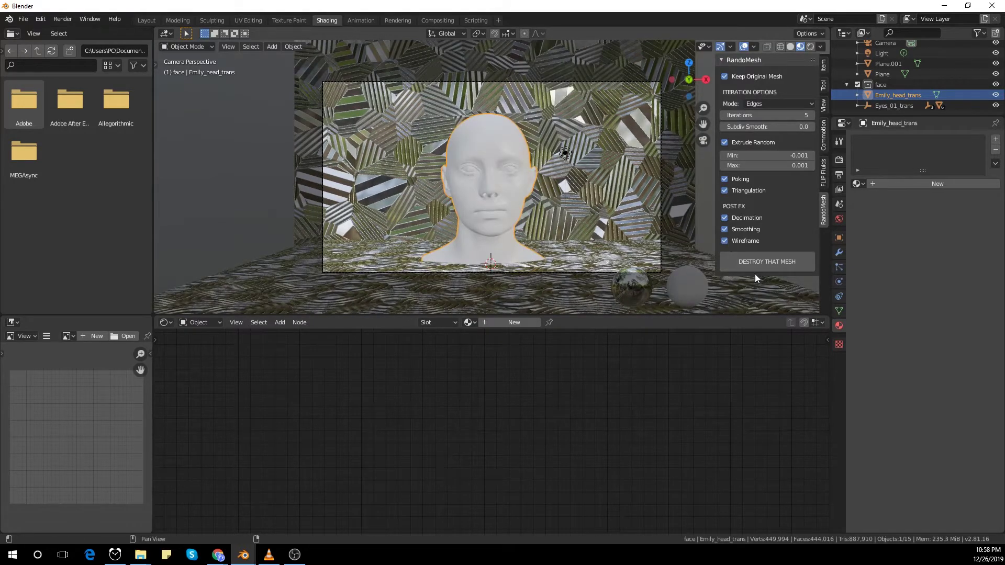
{"action": "left_click", "coordinate": [759, 115]}
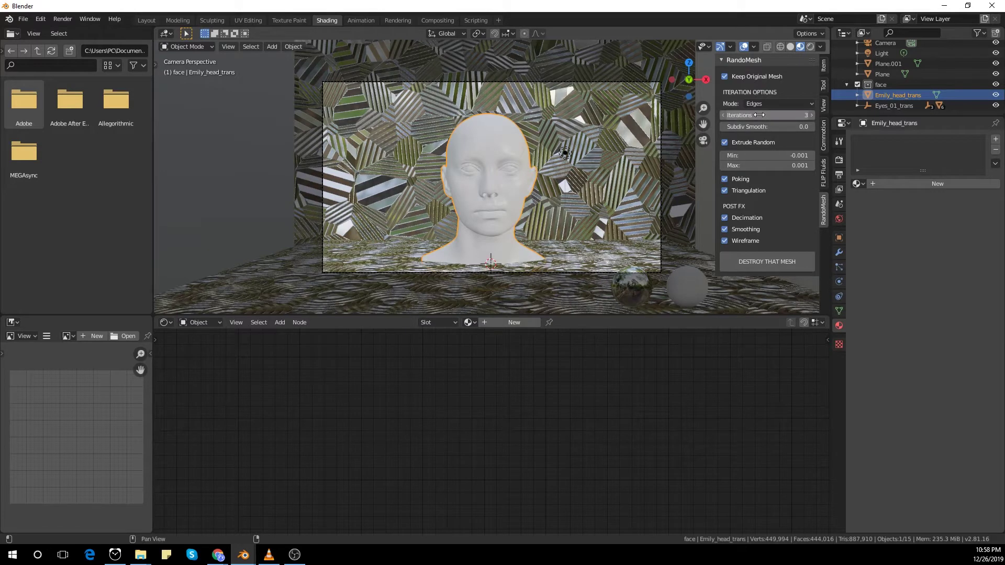
Save the scene to the Desktop as untitled.blend.
{"action": "left_click", "coordinate": [40, 19]}
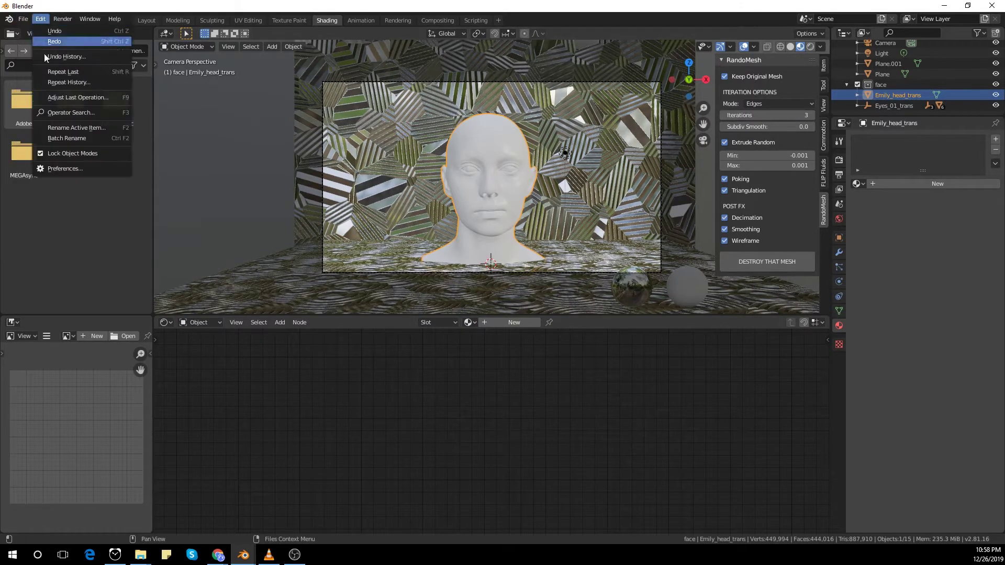
{"action": "left_click", "coordinate": [46, 57]}
{"action": "left_click", "coordinate": [57, 107]}
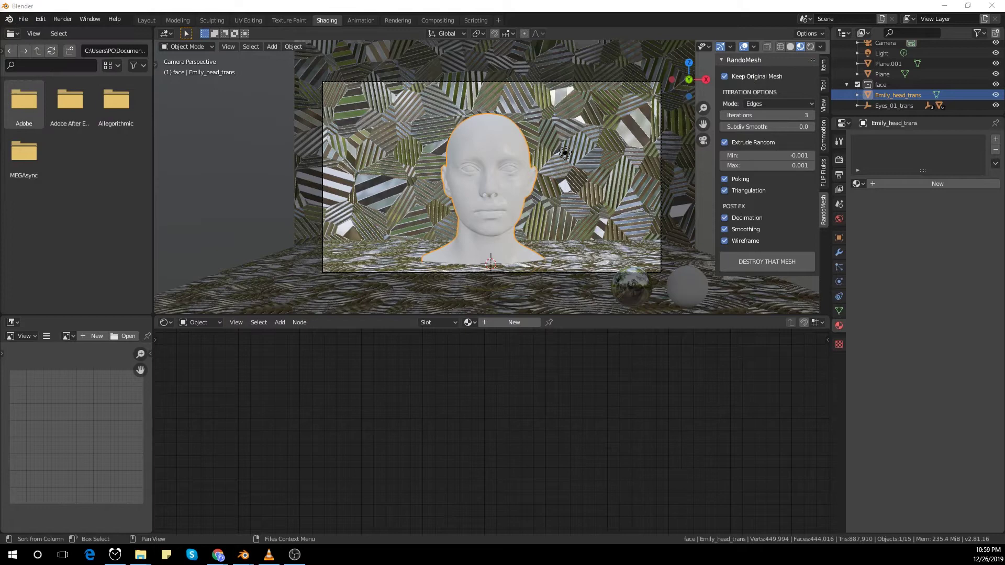
{"action": "key", "text": "ctrl+o"}
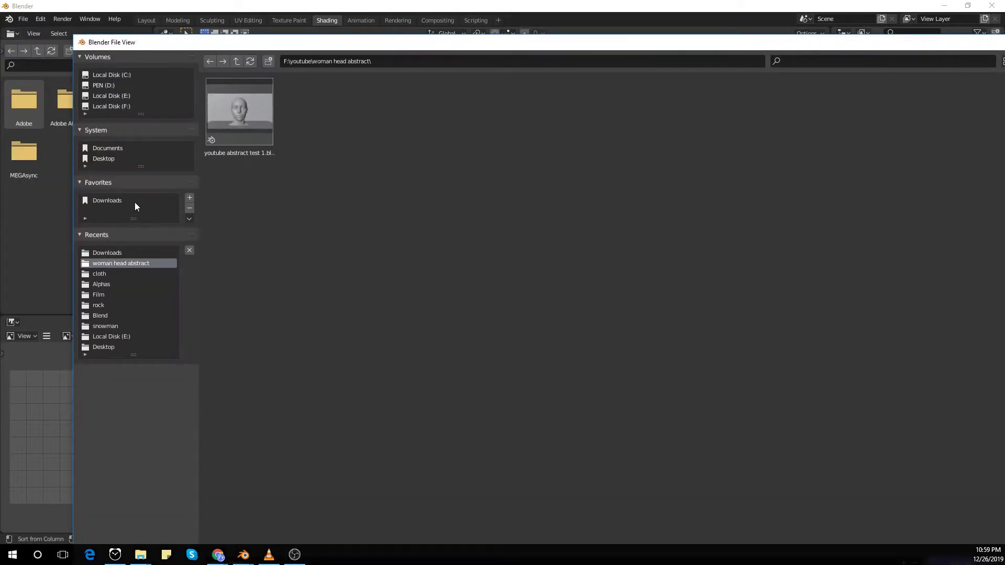
{"action": "left_click", "coordinate": [116, 159]}
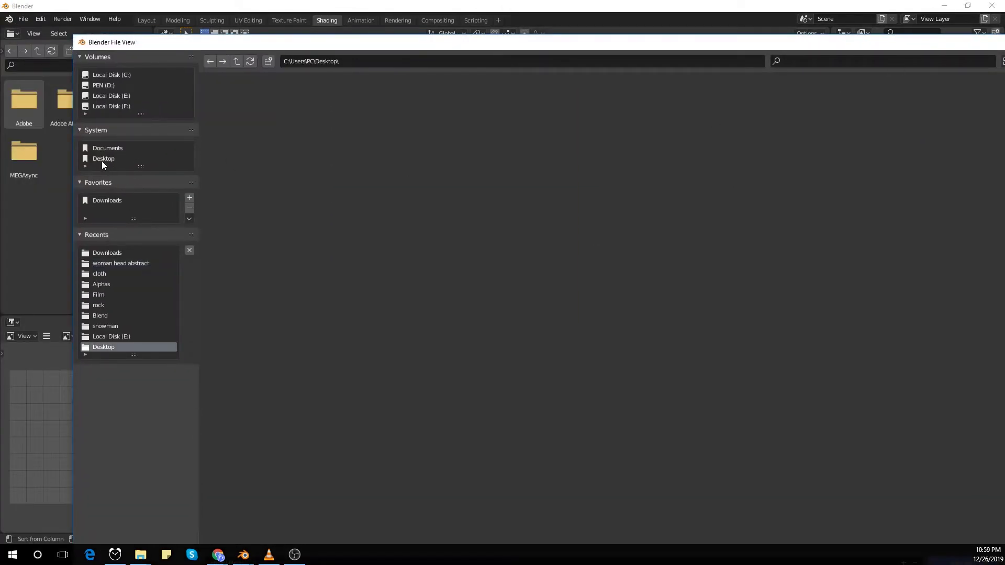
{"action": "left_click_drag", "start_coordinate": [784, 42], "coordinate": [759, 9]}
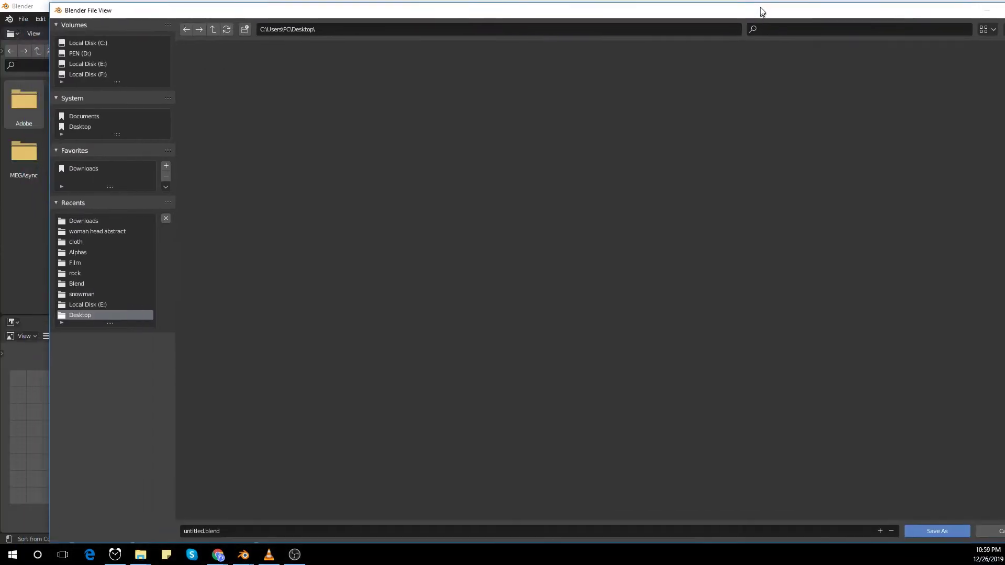
{"action": "left_click", "coordinate": [911, 532]}
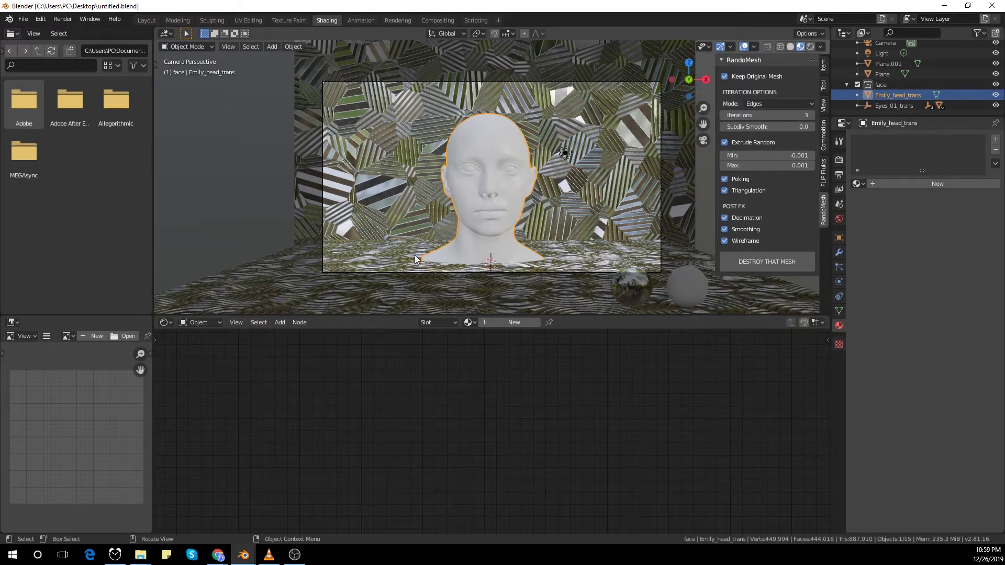
Run RandoMesh on the head with the original mesh kept.
{"action": "left_click", "coordinate": [788, 262]}
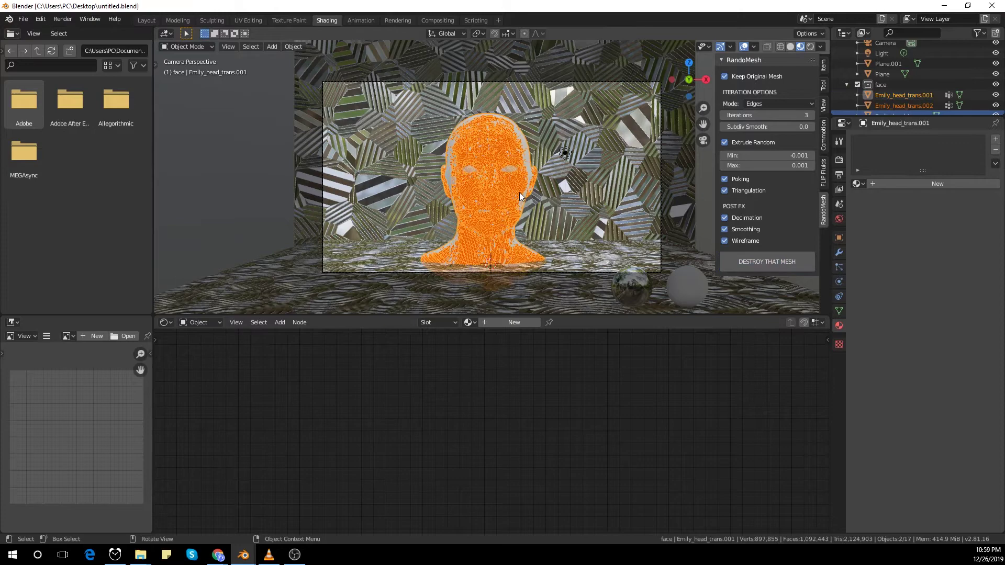
{"action": "scroll", "coordinate": [494, 177], "scroll_direction": "up", "scroll_amount": 1}
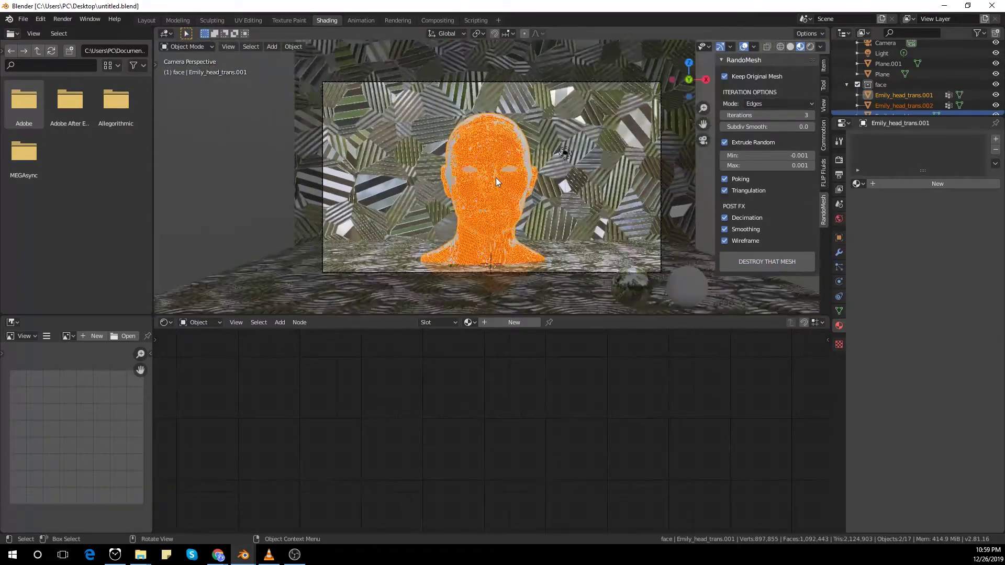
Give the generated mesh Emily_head_trans.001 a new Principled BSDF material with Metallic 1 and Roughness 0.2.
{"action": "left_click", "coordinate": [522, 119]}
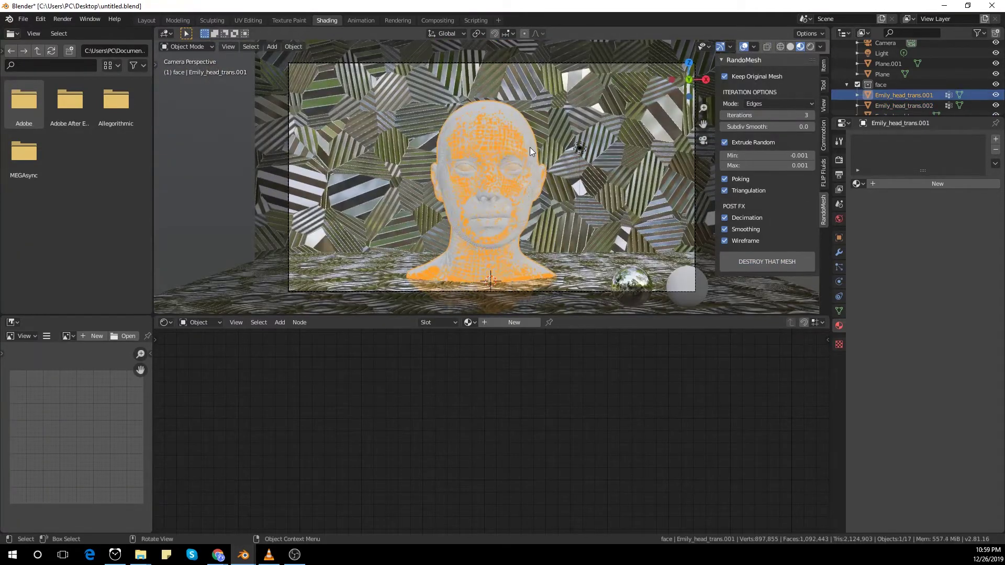
{"action": "scroll", "coordinate": [595, 110], "scroll_direction": "up", "scroll_amount": 1}
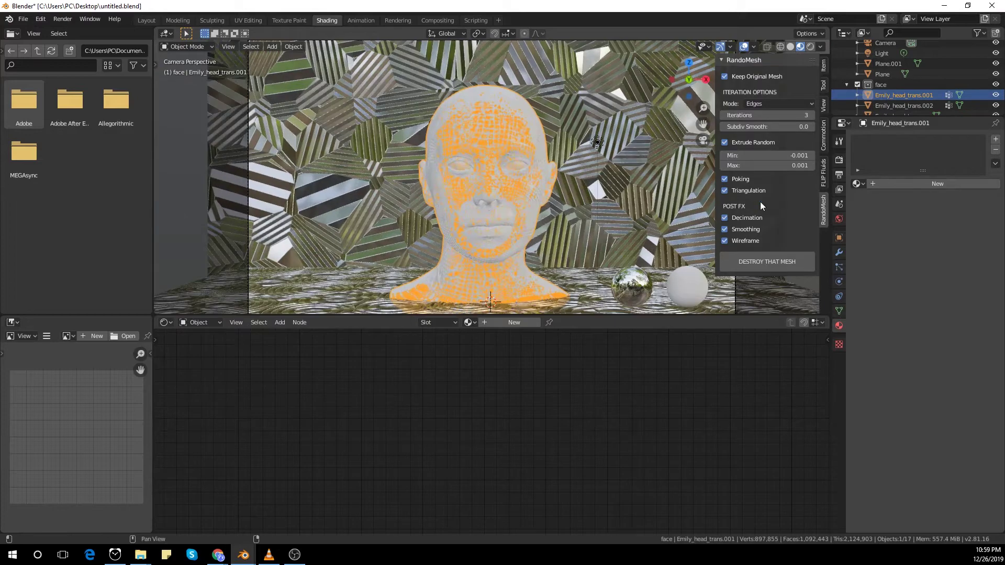
{"action": "left_click", "coordinate": [896, 183]}
{"action": "middle_click_drag", "start_coordinate": [690, 400], "coordinate": [503, 447]}
{"action": "left_click", "coordinate": [523, 411]}
{"action": "type", "text": "1"}
{"action": "key", "text": "Return"}
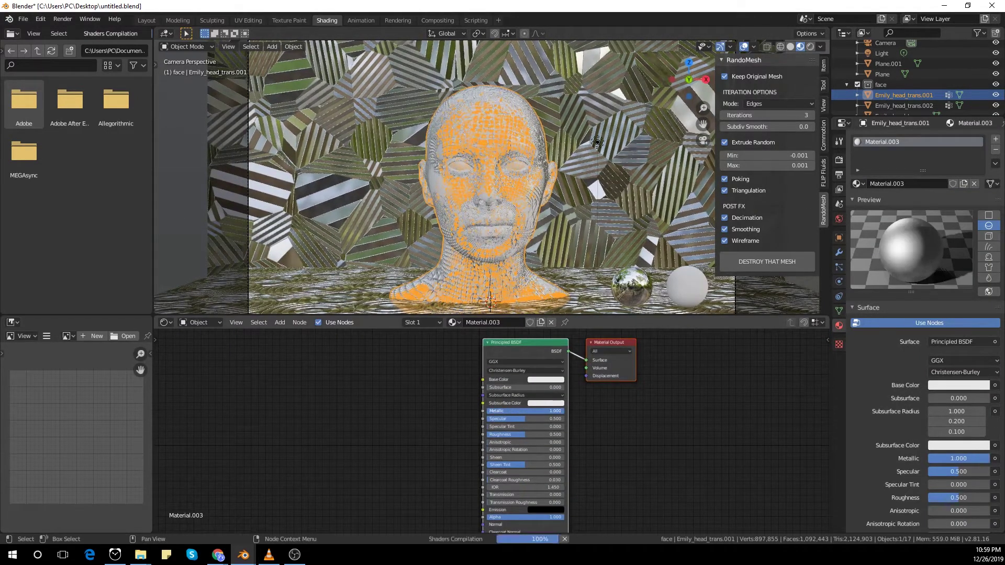
{"action": "left_click", "coordinate": [523, 435]}
{"action": "type", "text": "0.2"}
{"action": "key", "text": "Return"}
{"action": "scroll", "coordinate": [503, 209], "scroll_direction": "up", "scroll_amount": 3}
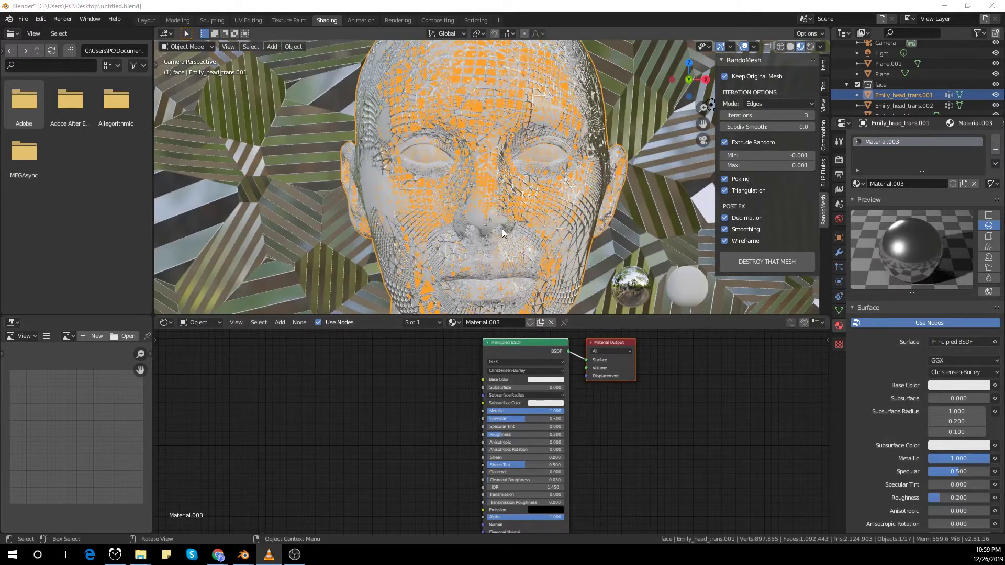
{"action": "scroll", "coordinate": [479, 224], "scroll_direction": "down", "scroll_amount": 3}
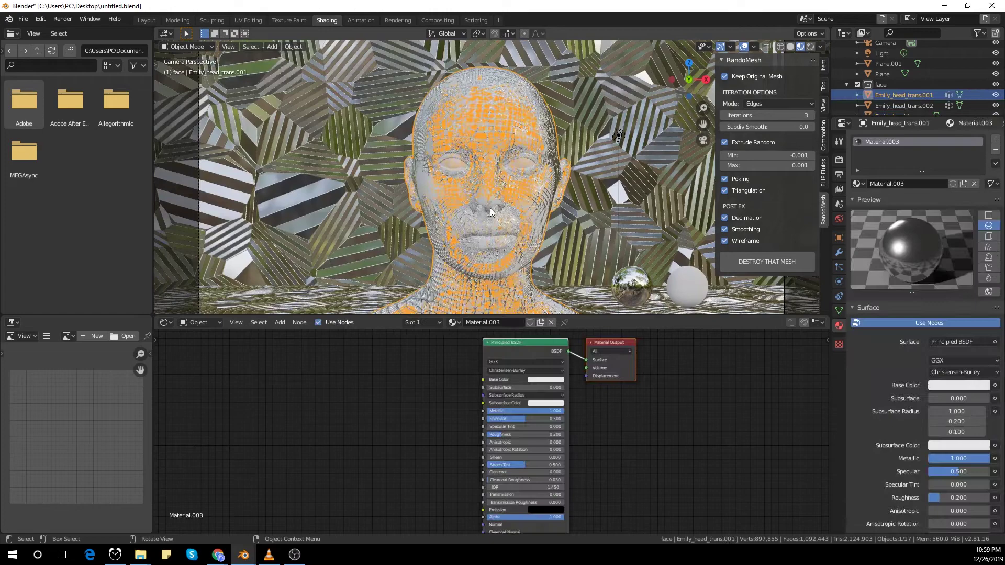
Delete the duplicate head mesh Emily_head_trans.002.
{"action": "scroll", "coordinate": [892, 86], "scroll_direction": "down", "scroll_amount": 2}
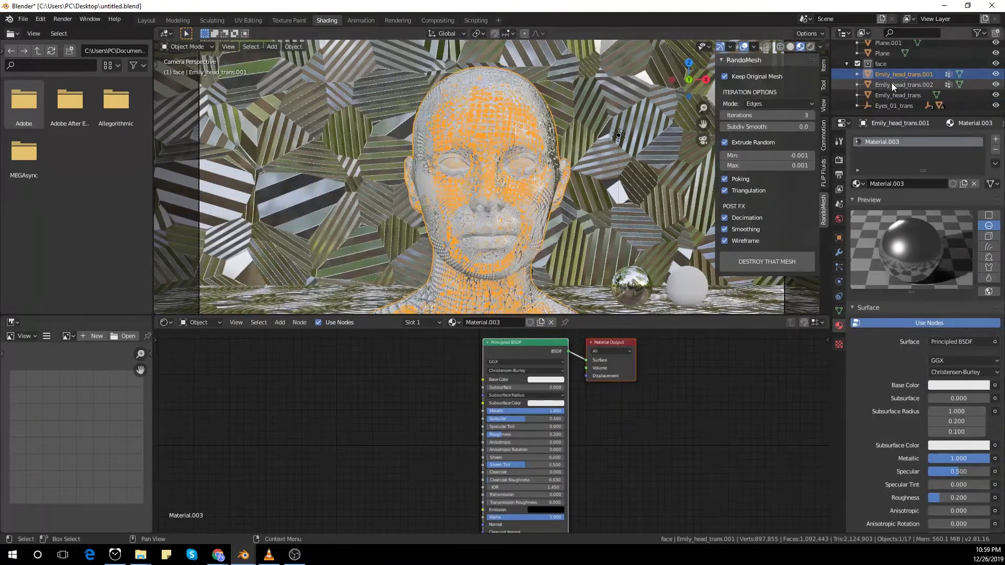
{"action": "left_click", "coordinate": [892, 85]}
{"action": "key", "text": "g"}
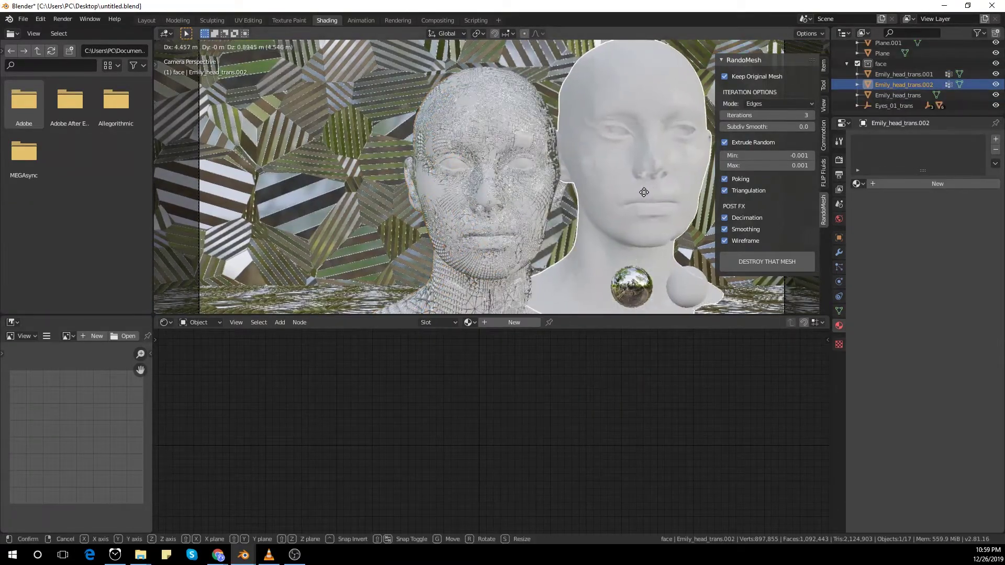
{"action": "key", "text": "Escape"}
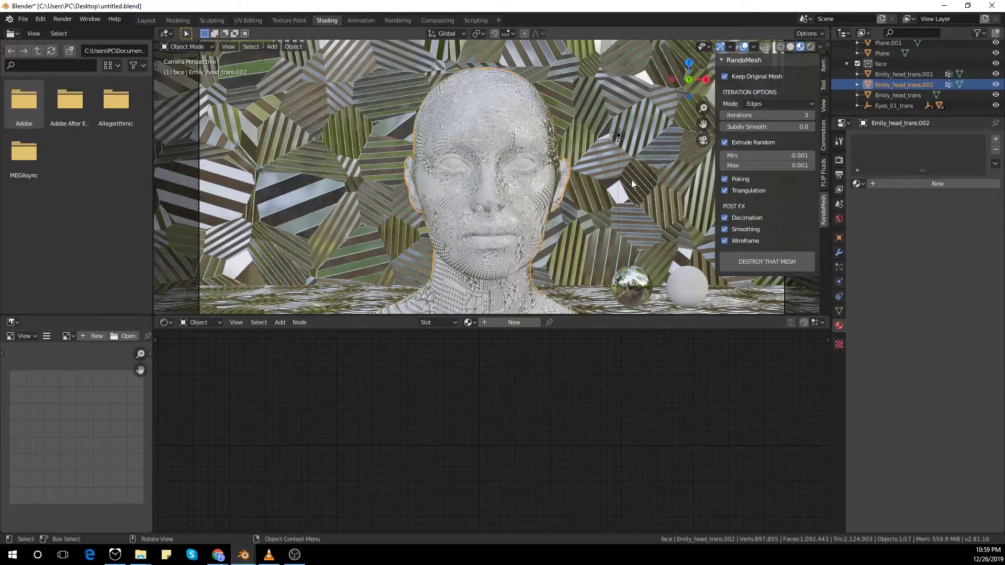
{"action": "left_click", "coordinate": [590, 182]}
Give the original head Emily_head_trans a new Principled BSDF material with black Base Color, Roughness 0 and Specular about 0.95.
{"action": "left_click", "coordinate": [898, 94]}
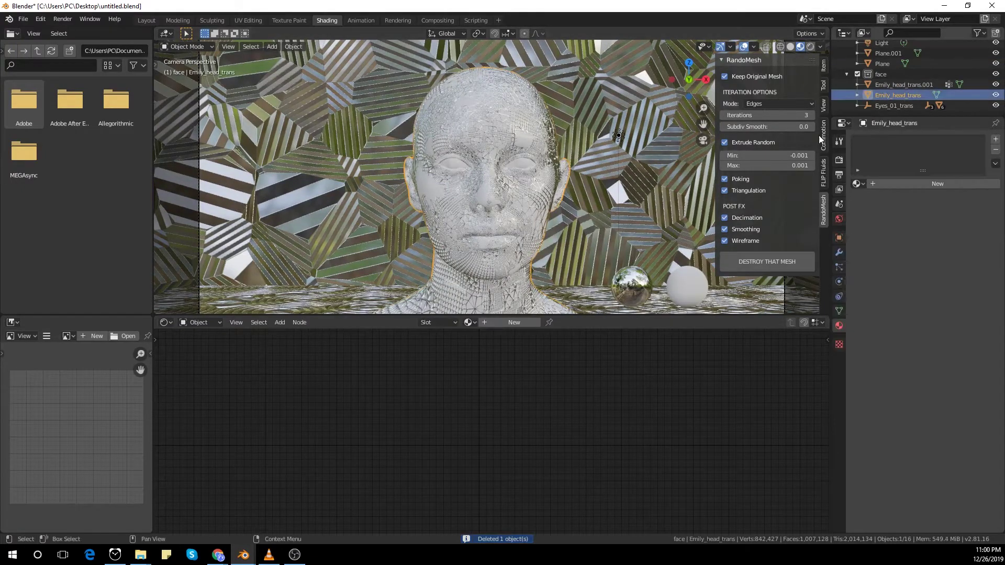
{"action": "key", "text": "g"}
{"action": "key", "text": "Escape"}
{"action": "left_click", "coordinate": [889, 184]}
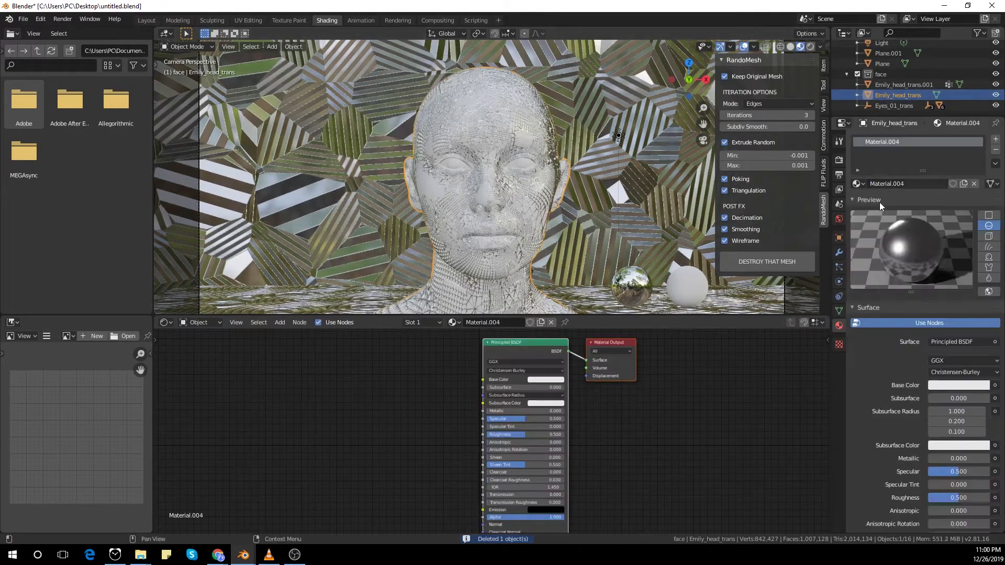
{"action": "scroll", "coordinate": [948, 379], "scroll_direction": "down", "scroll_amount": 1}
{"action": "left_click", "coordinate": [958, 365]}
{"action": "left_click_drag", "start_coordinate": [978, 271], "coordinate": [979, 294]}
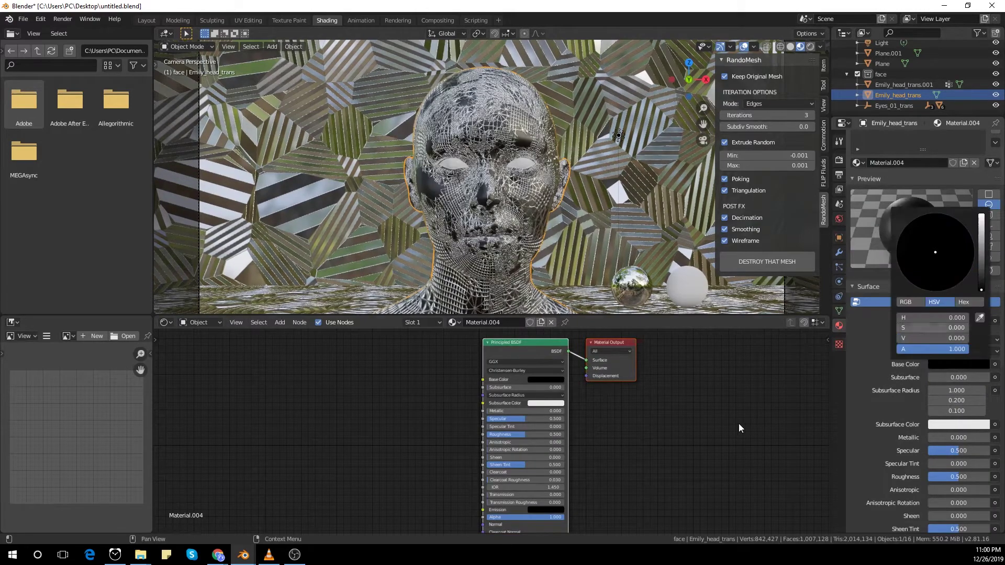
{"action": "left_click_drag", "start_coordinate": [521, 434], "coordinate": [492, 434]}
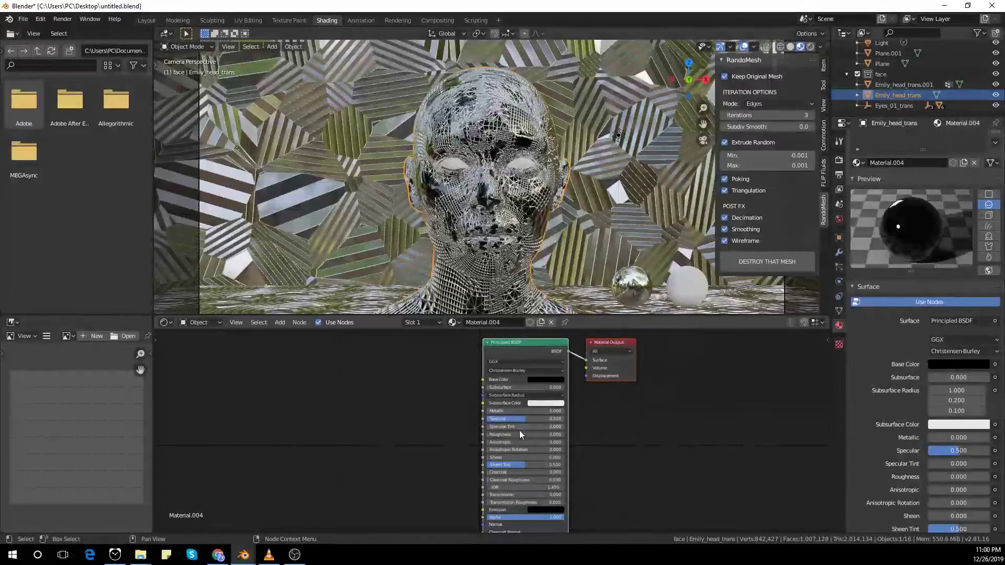
{"action": "left_click_drag", "start_coordinate": [523, 417], "coordinate": [545, 418]}
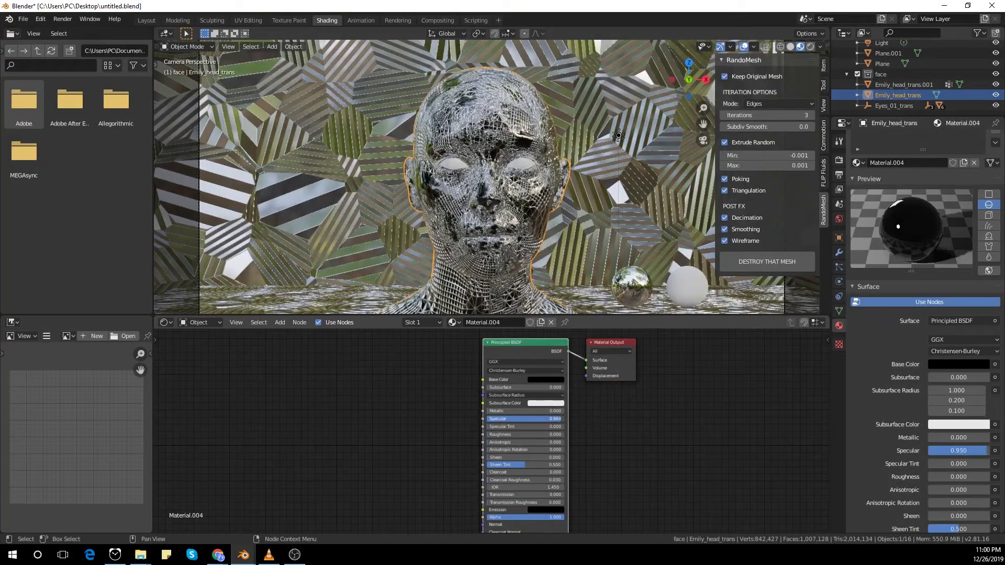
Give the outer eye mesh a new material and replace its Principled BSDF with a Glass BSDF connected to Surface.
{"action": "left_click", "coordinate": [454, 165]}
{"action": "key", "text": "g"}
{"action": "right_click", "coordinate": [595, 169]}
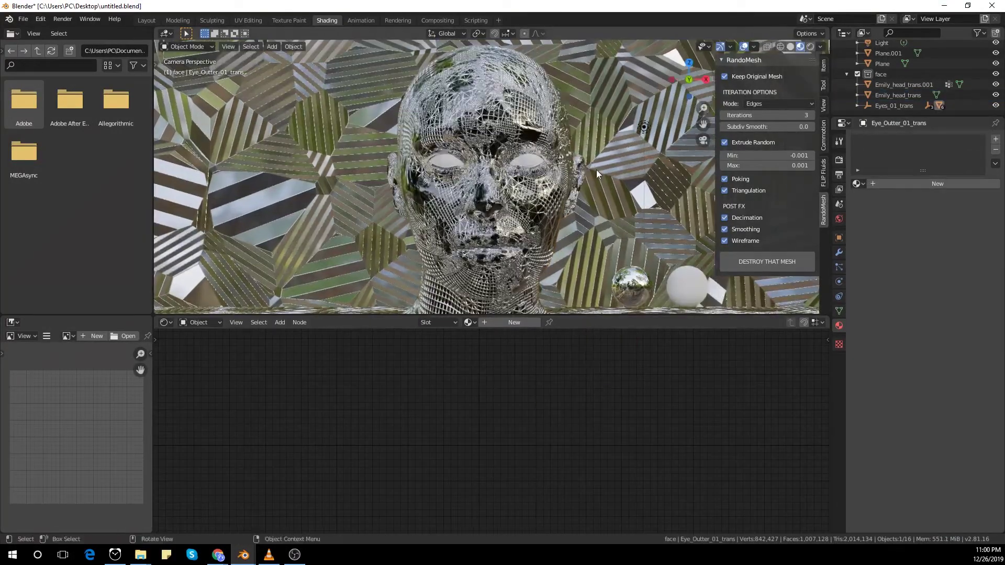
{"action": "left_click", "coordinate": [887, 184]}
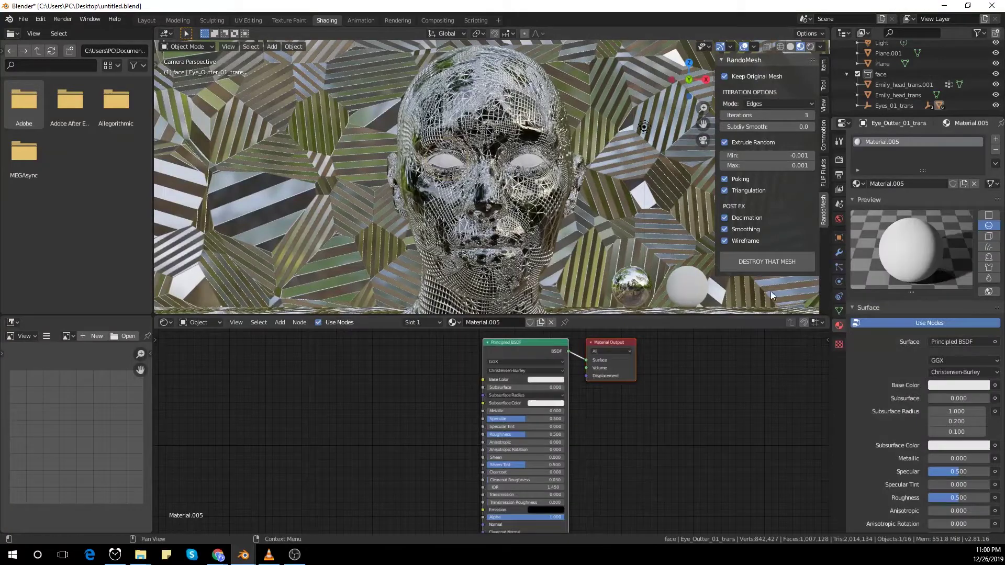
{"action": "left_click", "coordinate": [516, 347]}
{"action": "key", "text": "x"}
{"action": "key", "text": "shift+a"}
{"action": "left_click", "coordinate": [451, 381]}
{"action": "type", "text": "gl"}
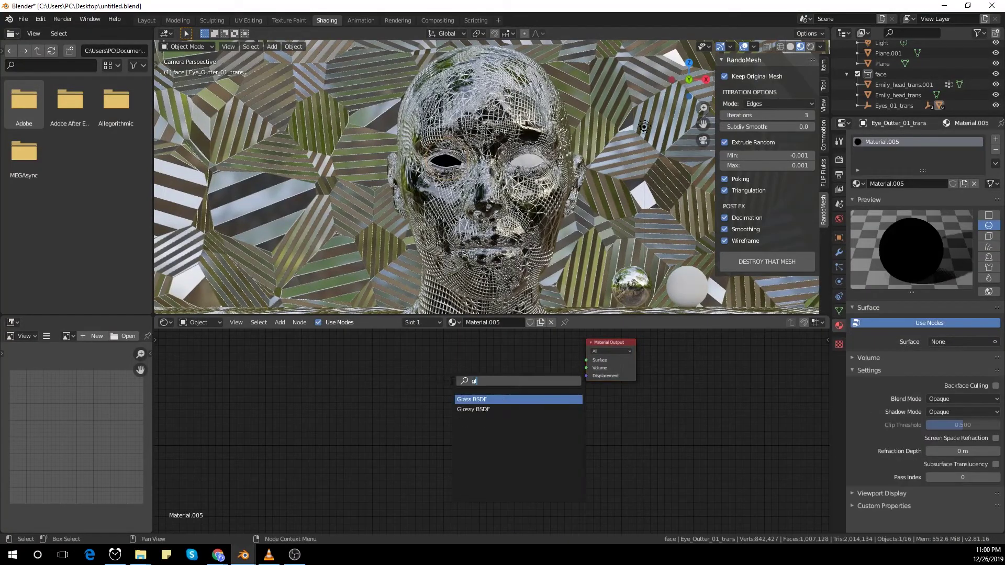
{"action": "left_click", "coordinate": [474, 400]}
{"action": "left_click", "coordinate": [497, 370]}
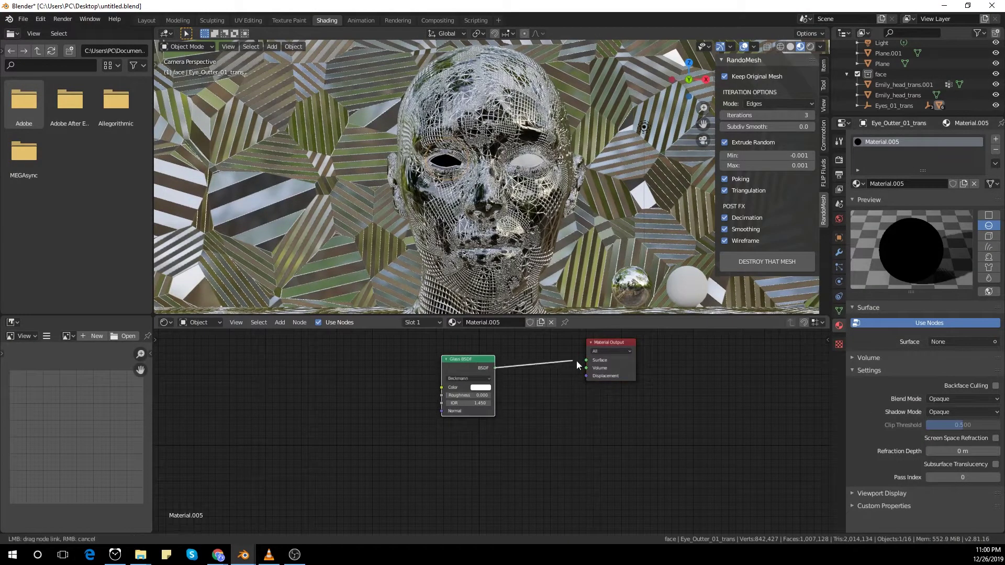
{"action": "left_click_drag", "start_coordinate": [577, 365], "coordinate": [586, 360]}
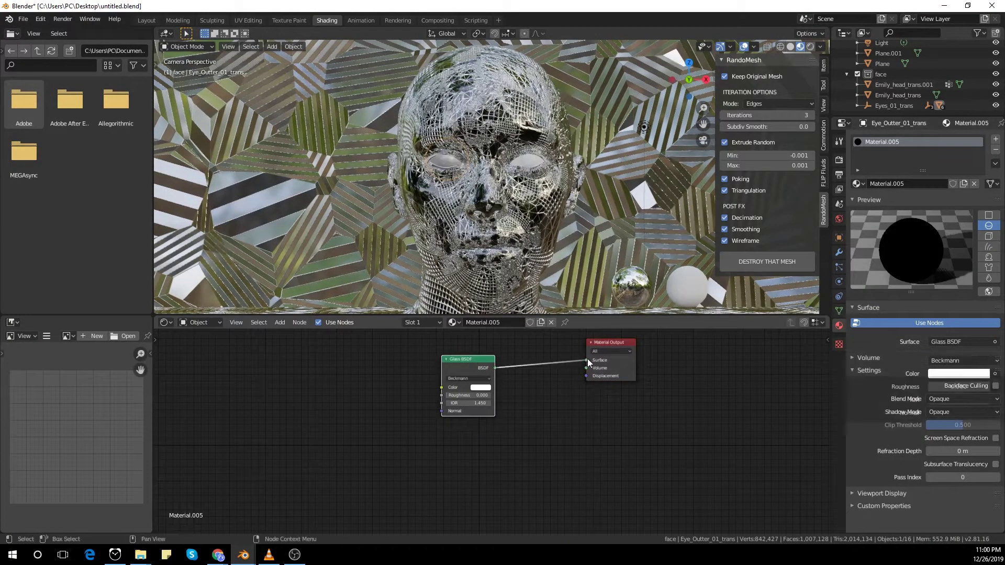
Rename the eye material as glass and assign it to the other outer eye mesh.
{"action": "double_click", "coordinate": [887, 141]}
{"action": "key", "text": "Return"}
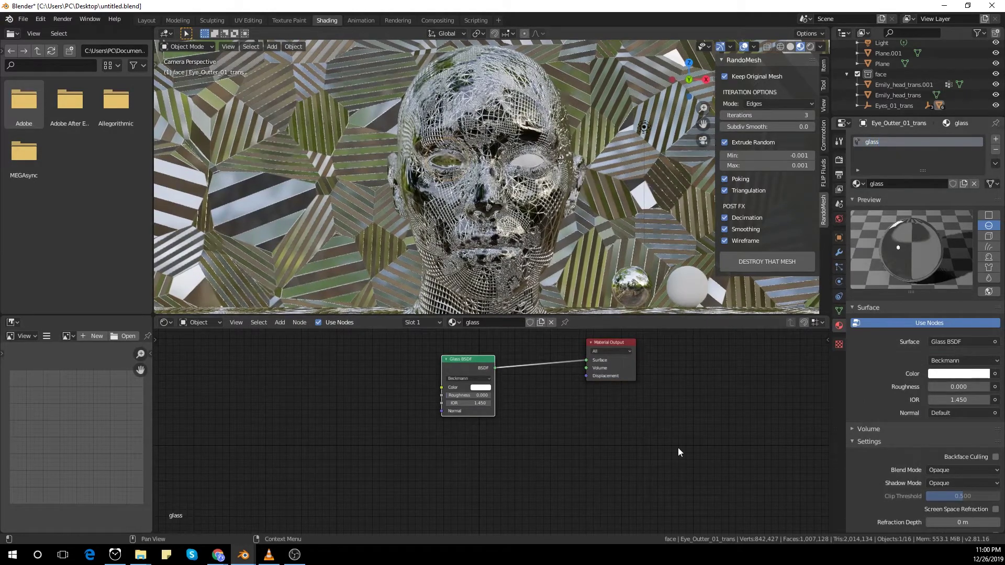
{"action": "key", "text": "shift+d"}
{"action": "right_click", "coordinate": [682, 180]}
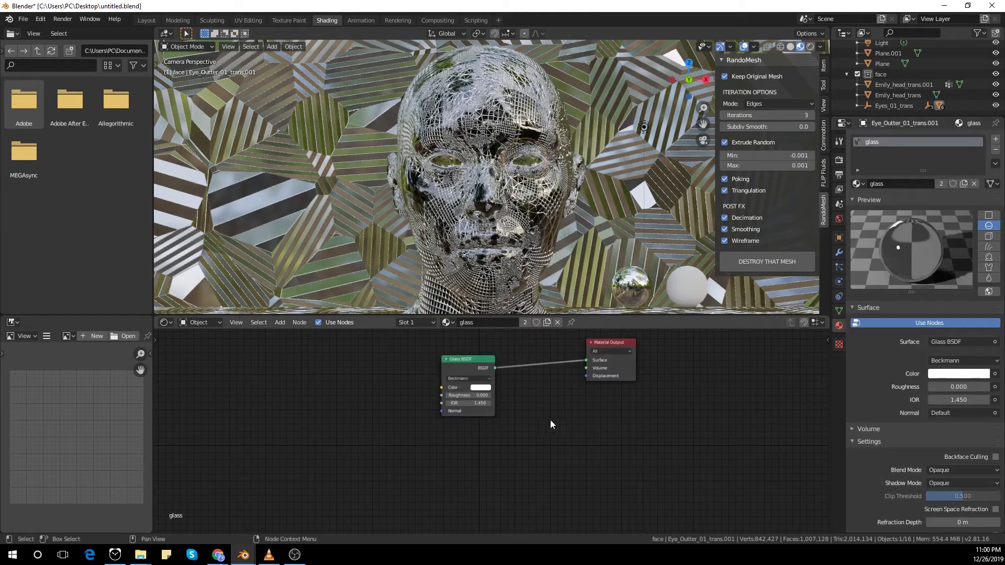
Add a cube and scale it up about 15 times around the whole scene.
{"action": "scroll", "coordinate": [547, 230], "scroll_direction": "down", "scroll_amount": 3}
{"action": "scroll", "coordinate": [578, 167], "scroll_direction": "down", "scroll_amount": 3}
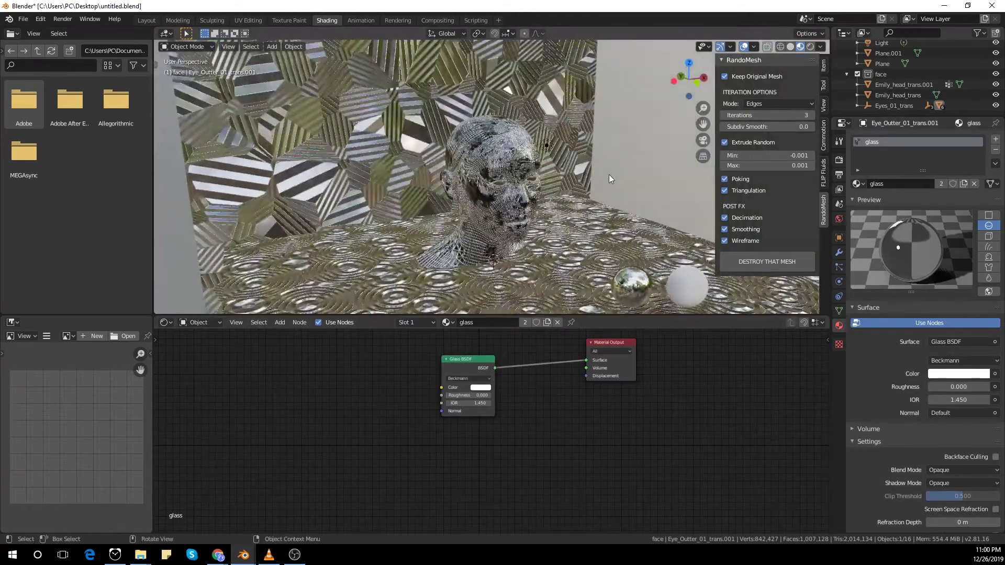
{"action": "middle_click_drag", "start_coordinate": [608, 175], "coordinate": [589, 171]}
{"action": "key", "text": "shift+a"}
{"action": "mouse_move", "coordinate": [592, 177]}
{"action": "left_click", "coordinate": [634, 188]}
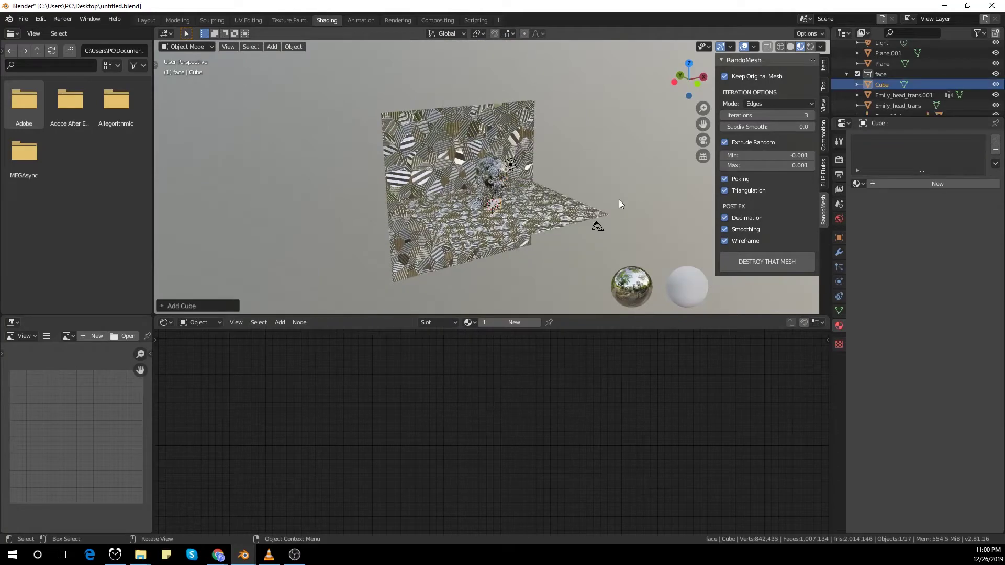
{"action": "key", "text": "s"}
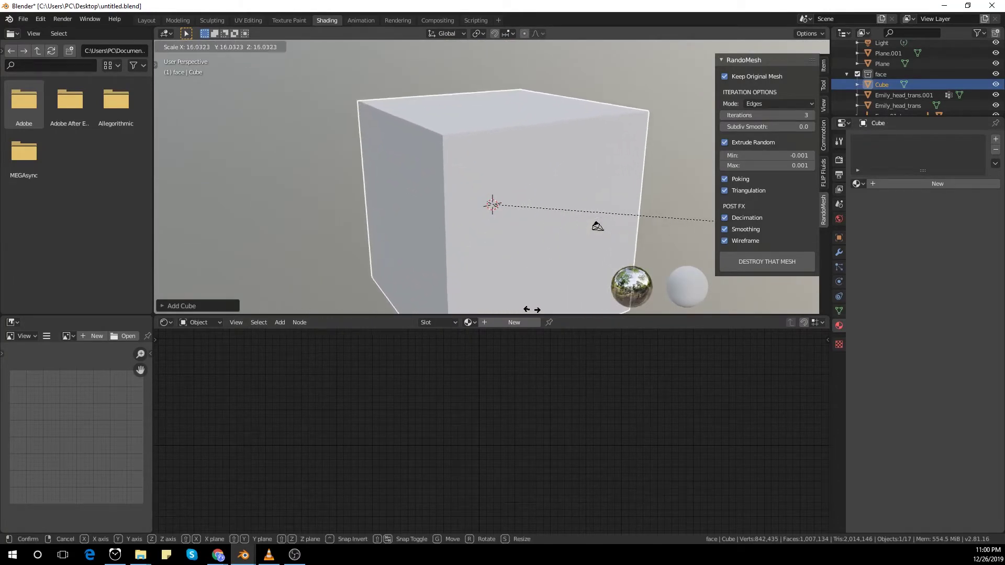
{"action": "right_click", "coordinate": [378, 279]}
{"action": "key", "text": "s"}
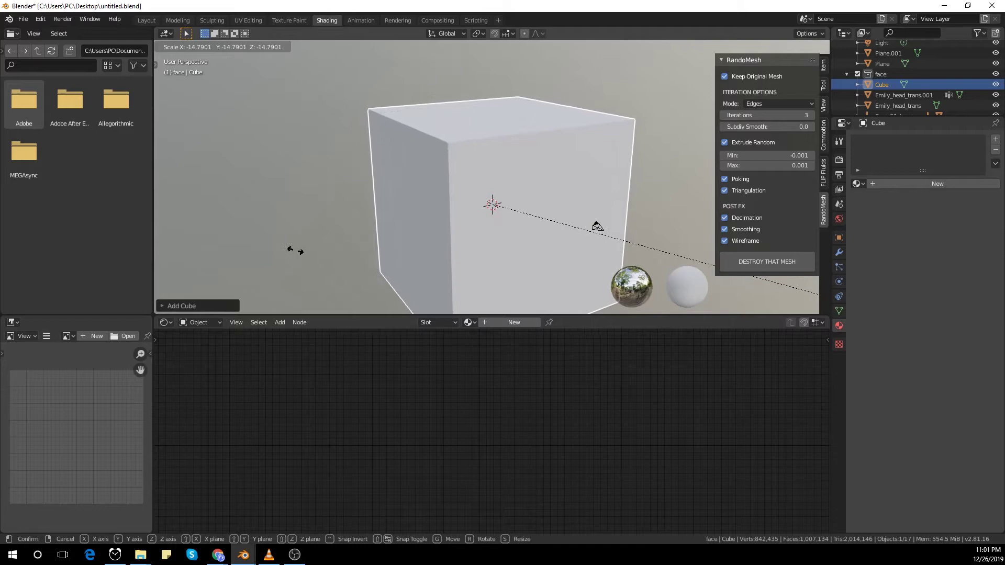
{"action": "left_click", "coordinate": [293, 233]}
Try to move the cube along Y and enlarge it about 1.7 times, checking it from the camera, and undo the enlargement.
{"action": "key", "text": "KP_0"}
{"action": "key", "text": "g"}
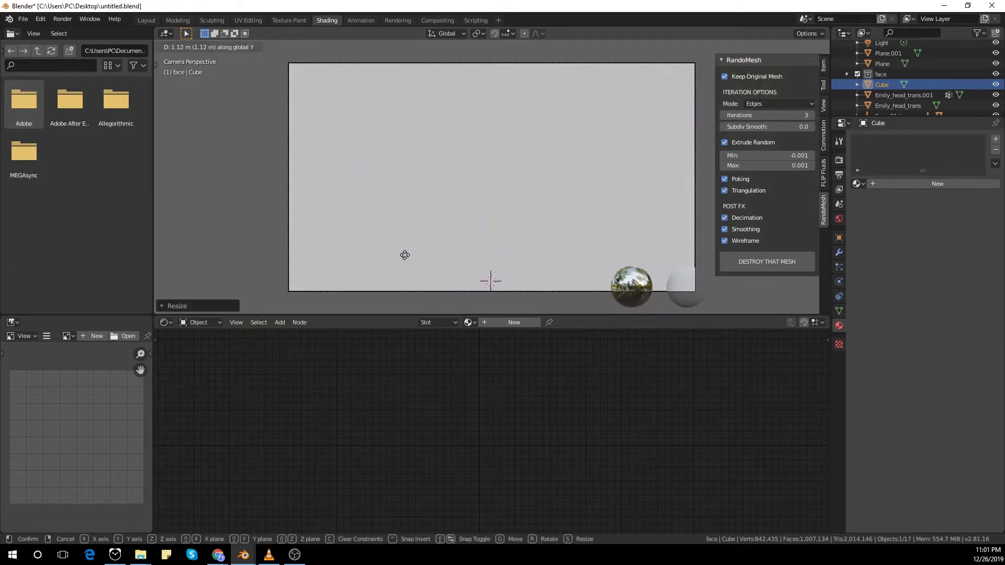
{"action": "key", "text": "y"}
{"action": "right_click", "coordinate": [411, 201]}
{"action": "scroll", "coordinate": [407, 215], "scroll_direction": "down", "scroll_amount": 3}
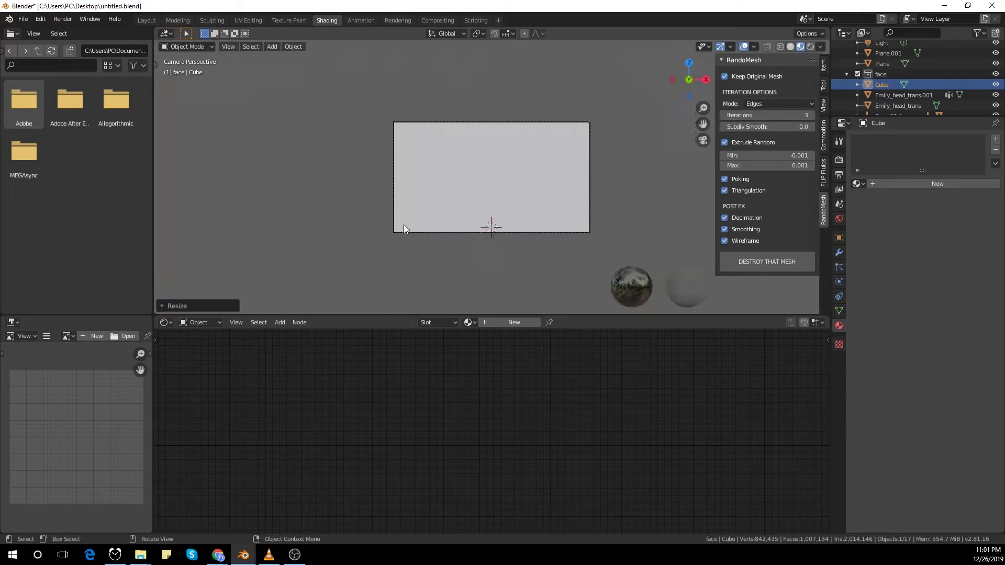
{"action": "middle_click_drag", "start_coordinate": [404, 224], "coordinate": [458, 241]}
{"action": "scroll", "coordinate": [459, 240], "scroll_direction": "down", "scroll_amount": 4}
{"action": "key", "text": "s"}
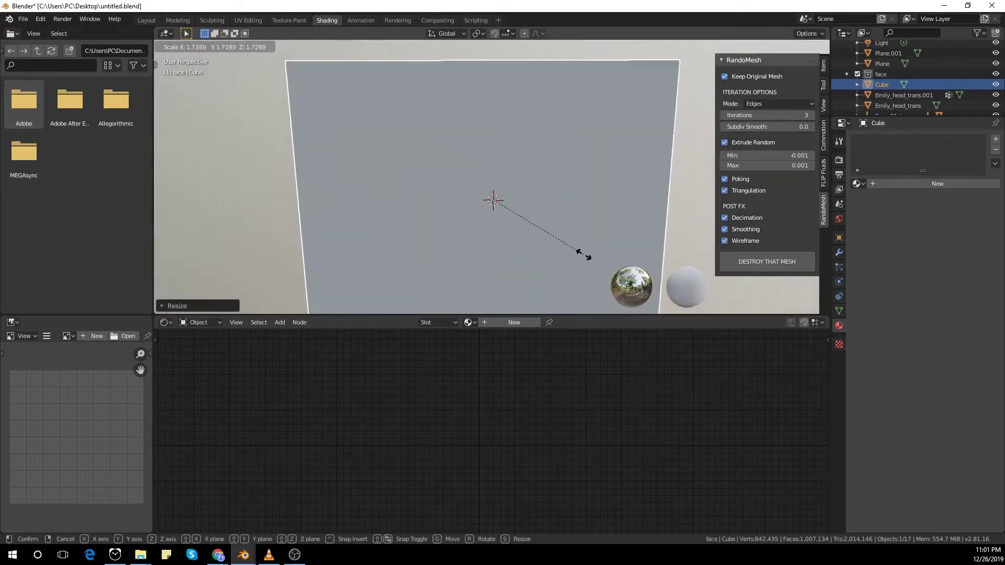
{"action": "left_click", "coordinate": [579, 243]}
{"action": "key", "text": "KP_0"}
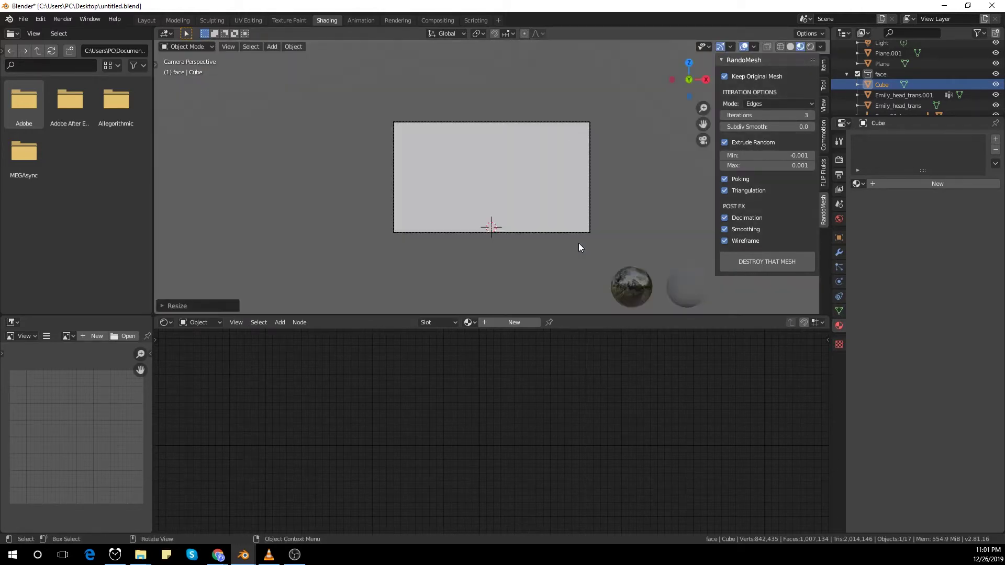
{"action": "middle_click_drag", "start_coordinate": [539, 211], "coordinate": [510, 240]}
{"action": "key", "text": "ctrl+z"}
Position the cube so it encloses the camera, and scale it to about 0.8 along Z and 0.76 along X.
{"action": "key", "text": "KP_0"}
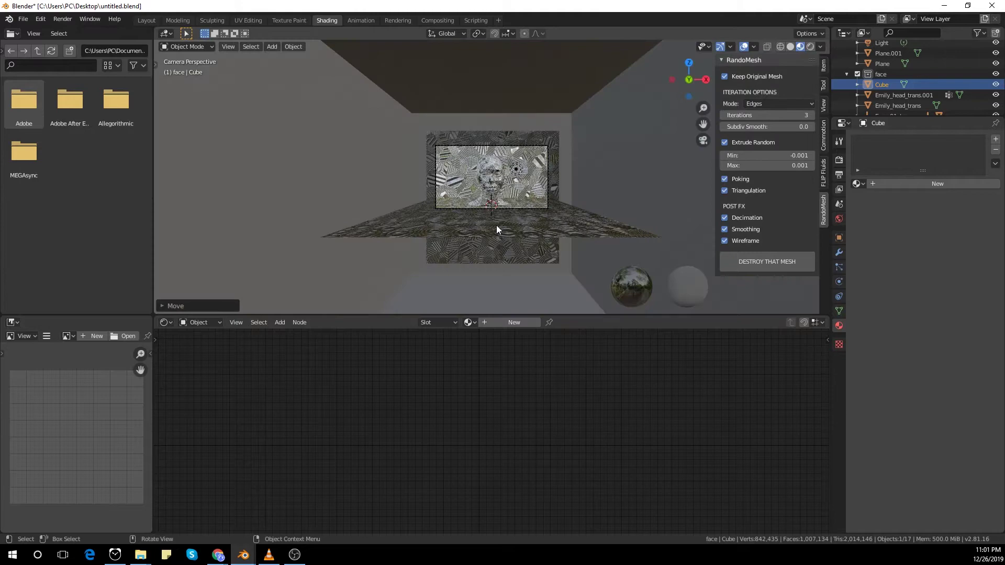
{"action": "key", "text": "s"}
{"action": "left_click", "coordinate": [516, 232]}
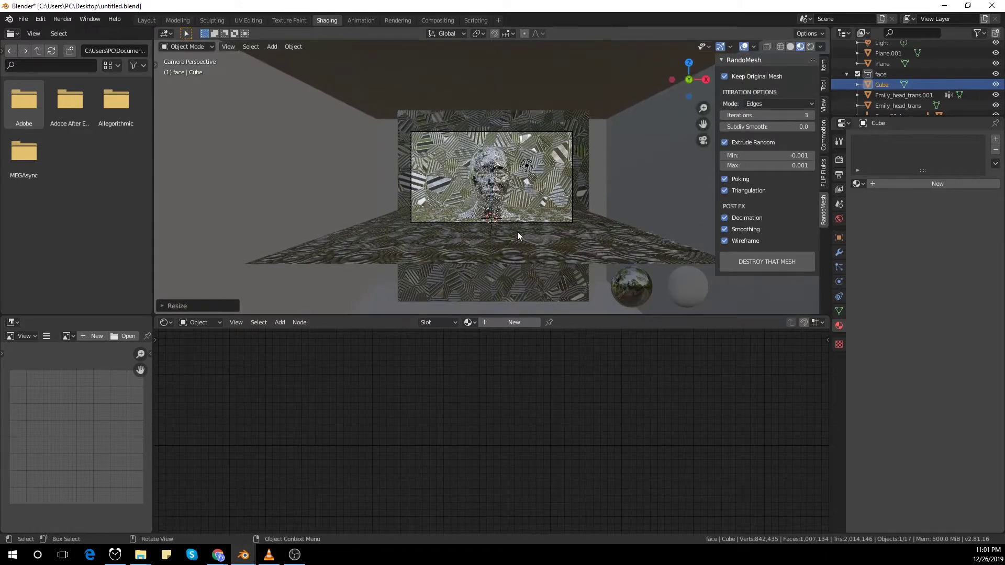
{"action": "key", "text": "s"}
{"action": "key", "text": "z"}
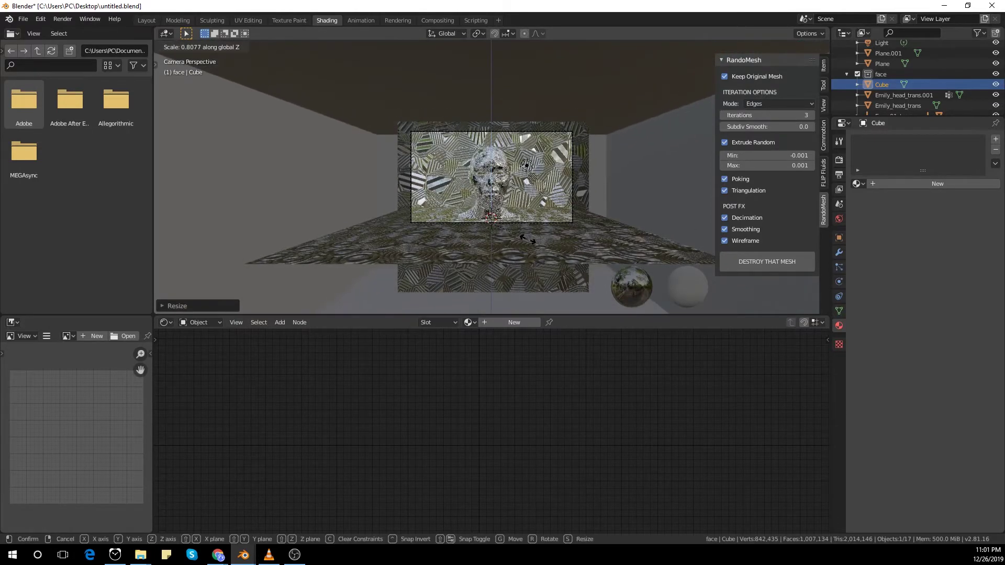
{"action": "key", "text": "x"}
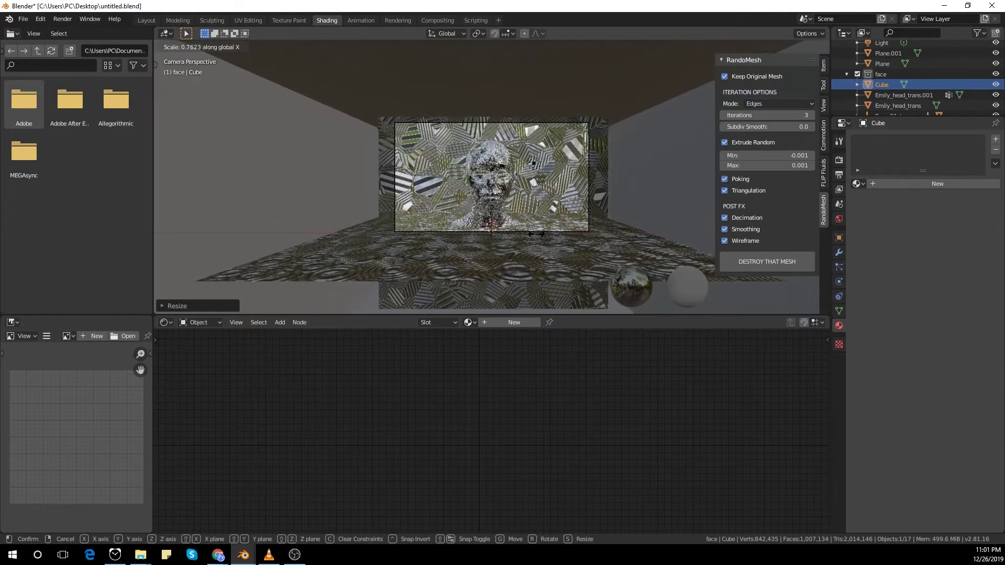
{"action": "left_click", "coordinate": [525, 234]}
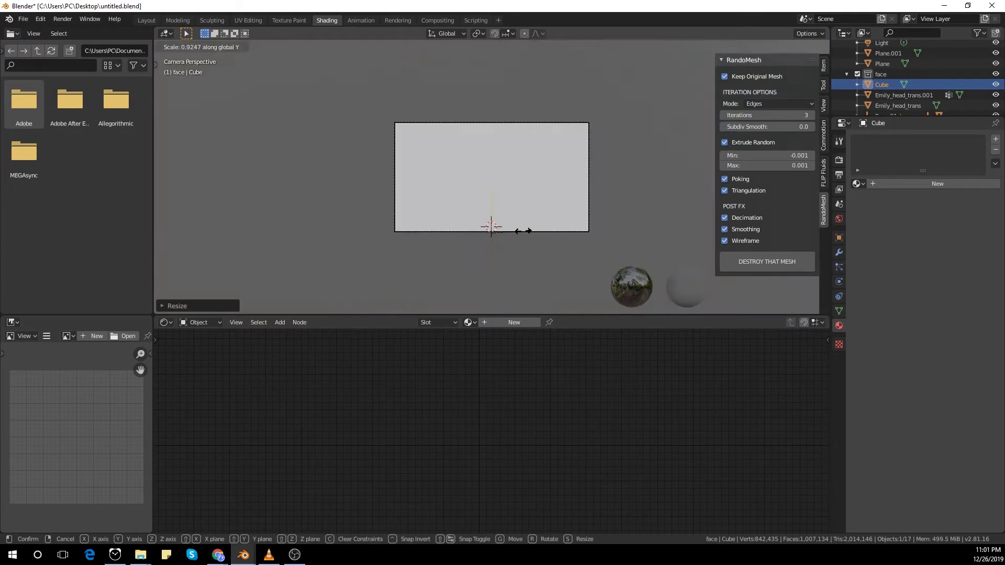
Give the cube a new material and replace its Principled BSDF with a Principled Volume shader.
{"action": "middle_click_drag", "start_coordinate": [525, 234], "coordinate": [420, 191]}
{"action": "left_click", "coordinate": [902, 187]}
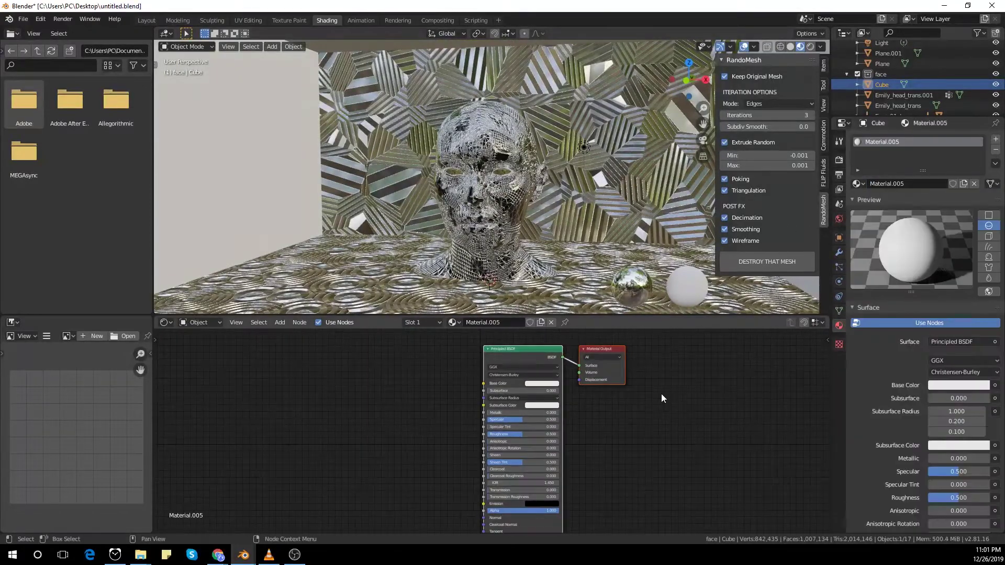
{"action": "left_click_drag", "start_coordinate": [532, 350], "coordinate": [450, 355]}
{"action": "key", "text": "x"}
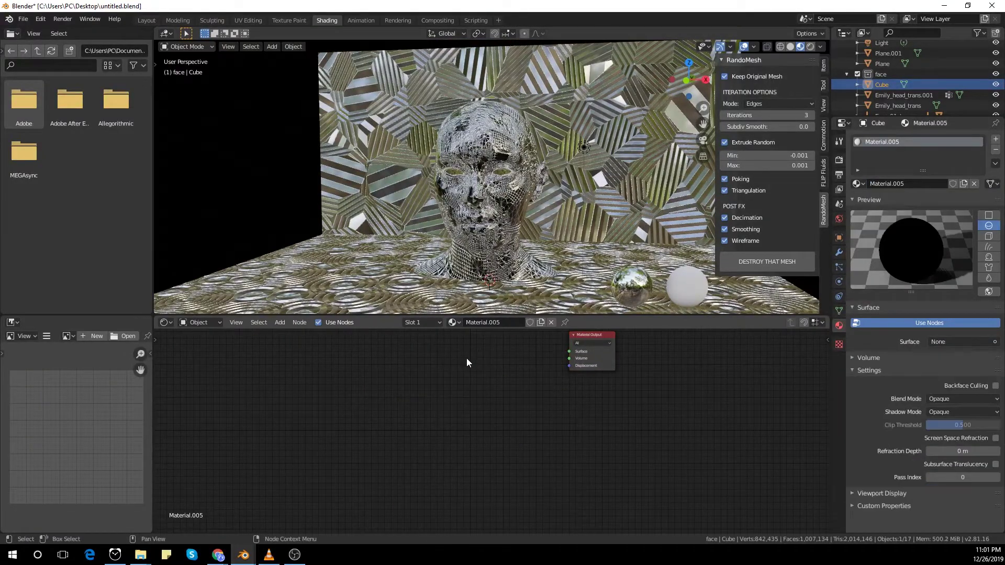
{"action": "key", "text": "shift+a"}
{"action": "mouse_move", "coordinate": [499, 410]}
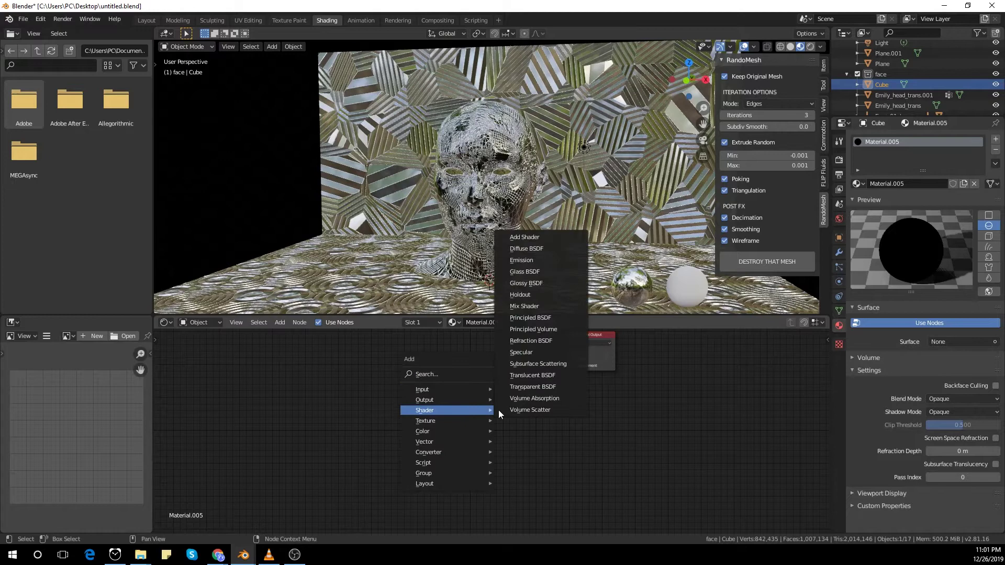
{"action": "left_click", "coordinate": [533, 329]}
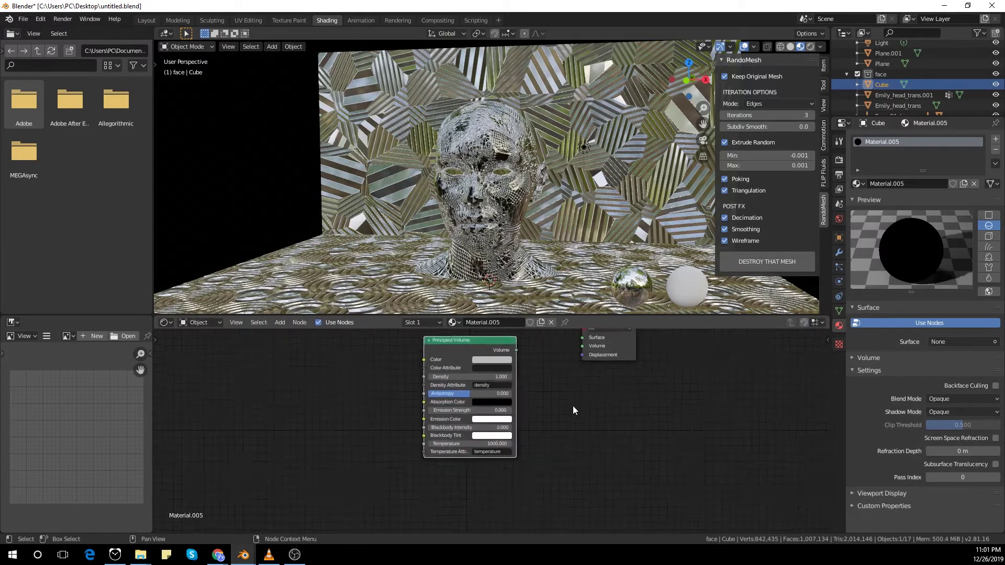
Connect the Principled Volume to the Material Output's Volume input and set its Density to 0.01.
{"action": "left_click", "coordinate": [522, 379]}
{"action": "left_click_drag", "start_coordinate": [564, 371], "coordinate": [582, 373]}
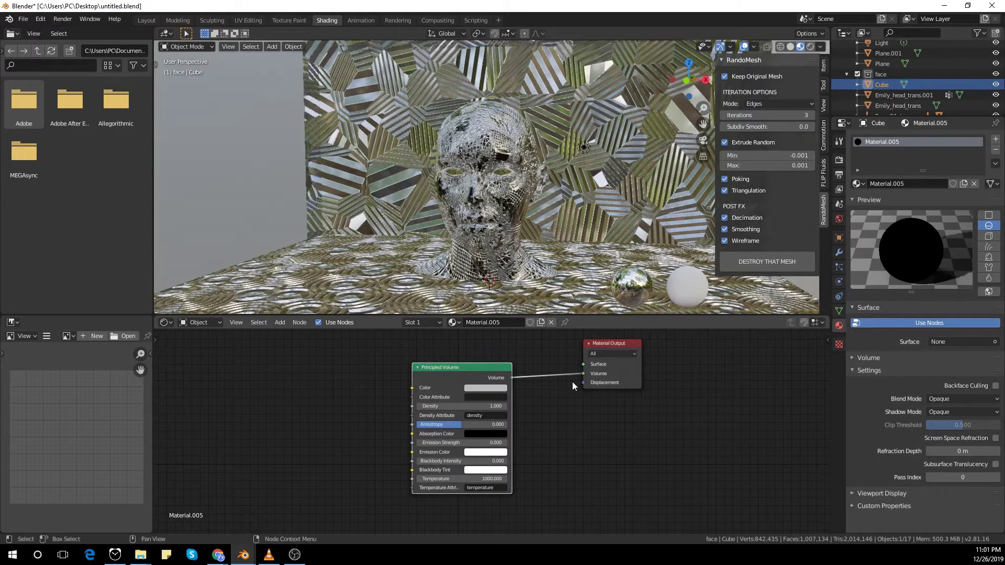
{"action": "left_click", "coordinate": [475, 405]}
{"action": "type", "text": "0.0"}
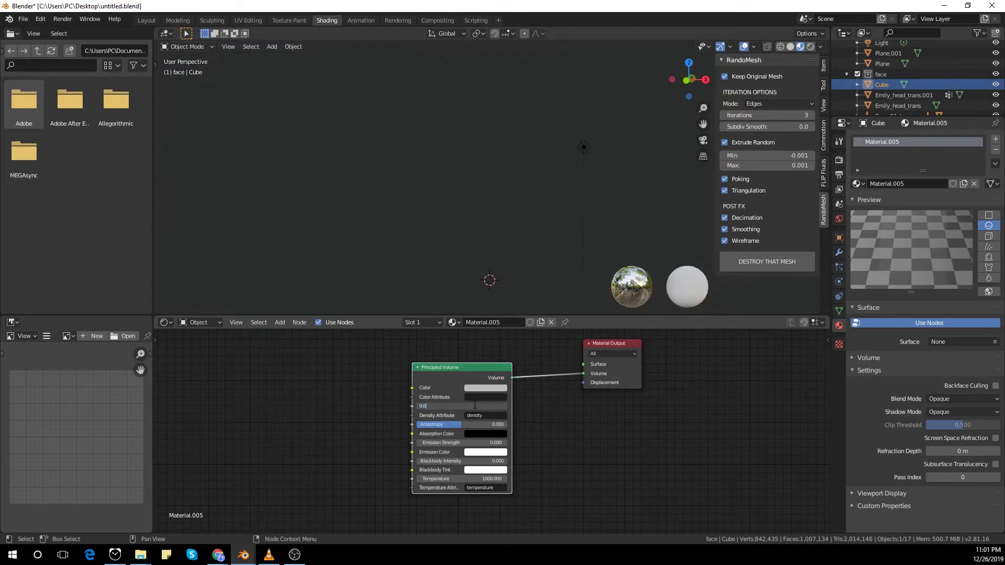
{"action": "type", "text": "1"}
{"action": "key", "text": "Return"}
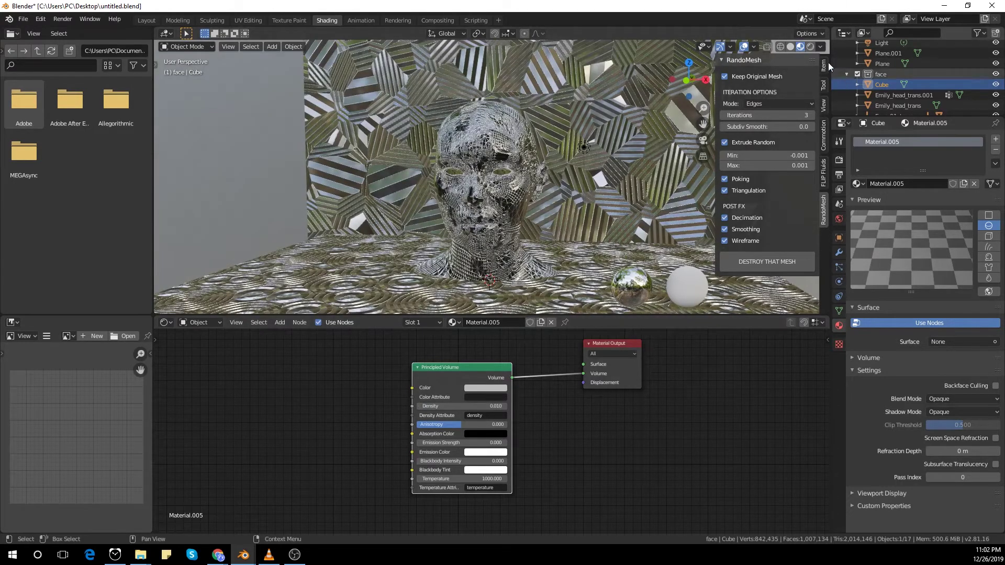
Preview the rendered scene through the camera, and set the Principled Volume's Emission Strength to 0.001 and Anisotropy to about 0.073.
{"action": "left_click", "coordinate": [811, 46]}
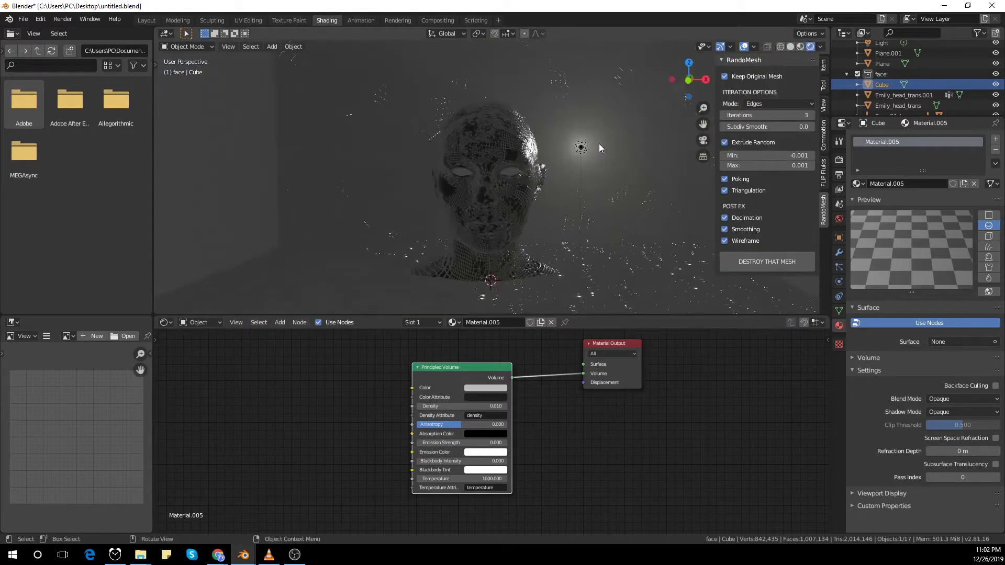
{"action": "key", "text": "KP_0"}
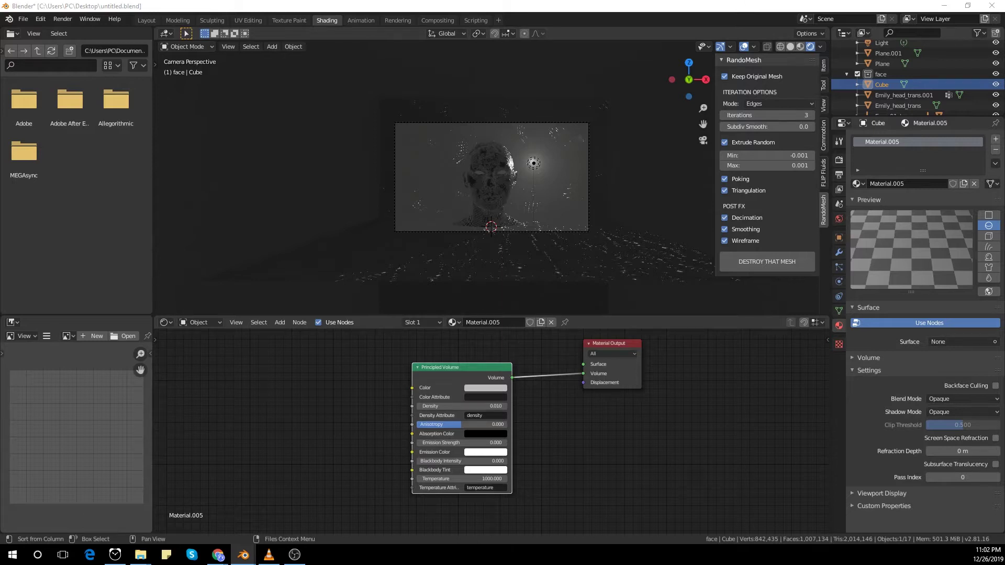
{"action": "scroll", "coordinate": [544, 118], "scroll_direction": "up", "scroll_amount": 3}
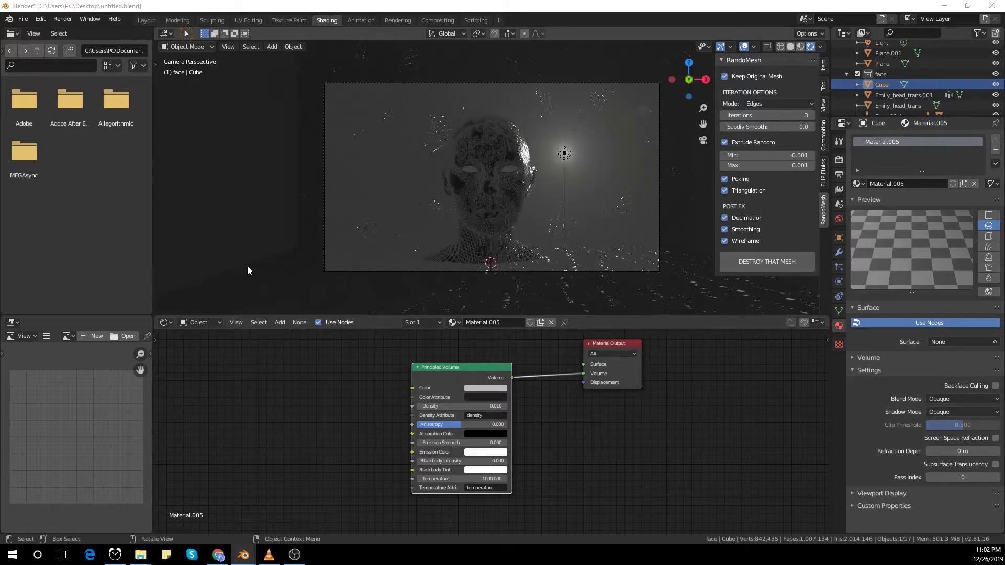
{"action": "left_click", "coordinate": [467, 442]}
{"action": "type", "text": "0.001"}
{"action": "key", "text": "Return"}
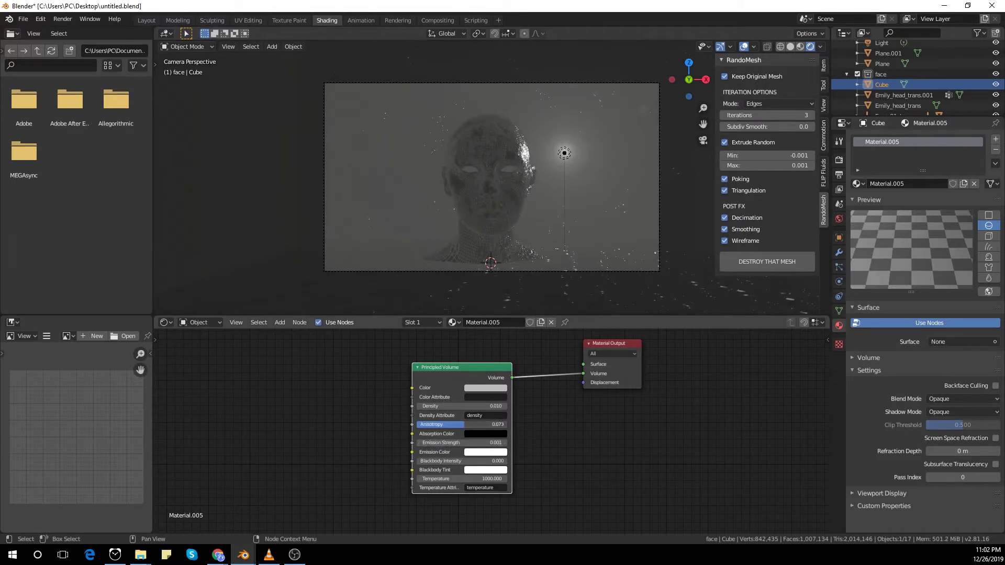
{"action": "left_click_drag", "start_coordinate": [482, 424], "coordinate": [487, 424]}
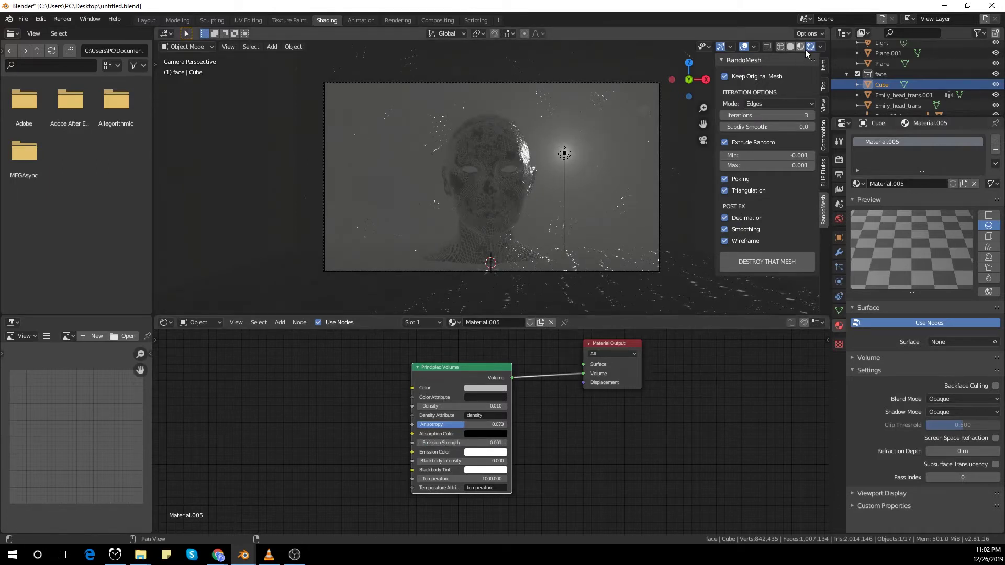
Set the World background color to black.
{"action": "left_click", "coordinate": [838, 219]}
{"action": "left_click", "coordinate": [942, 207]}
{"action": "left_click", "coordinate": [981, 135]}
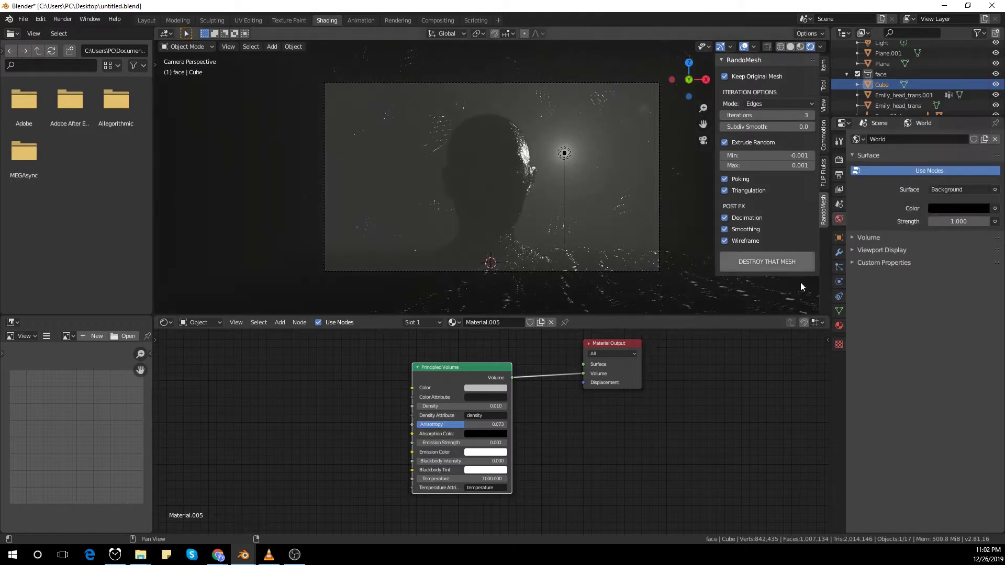
Set the point light's radius to 1 m and move it along Y toward the camera.
{"action": "left_click", "coordinate": [565, 155]}
{"action": "left_click", "coordinate": [839, 281]}
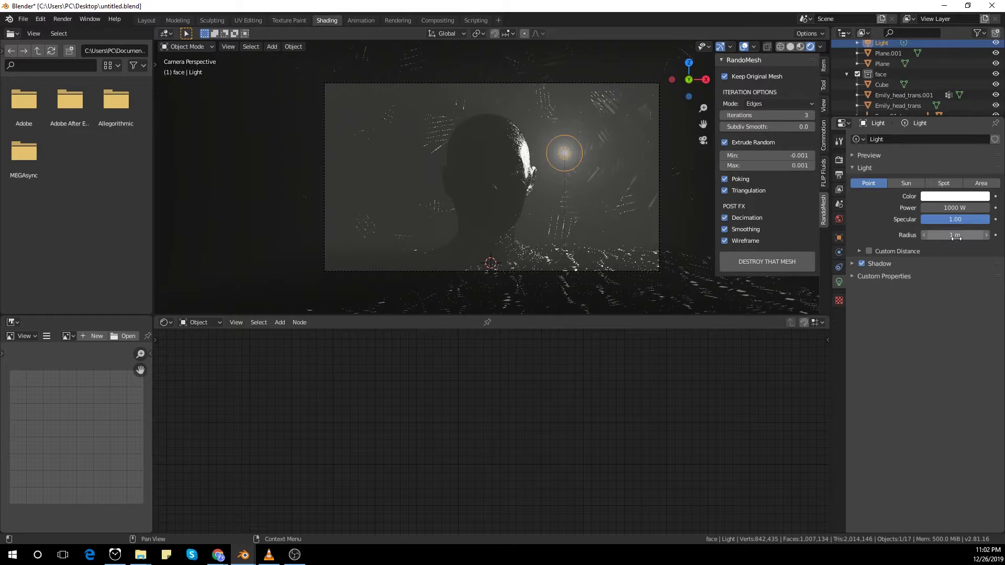
{"action": "key", "text": "g"}
{"action": "key", "text": "y"}
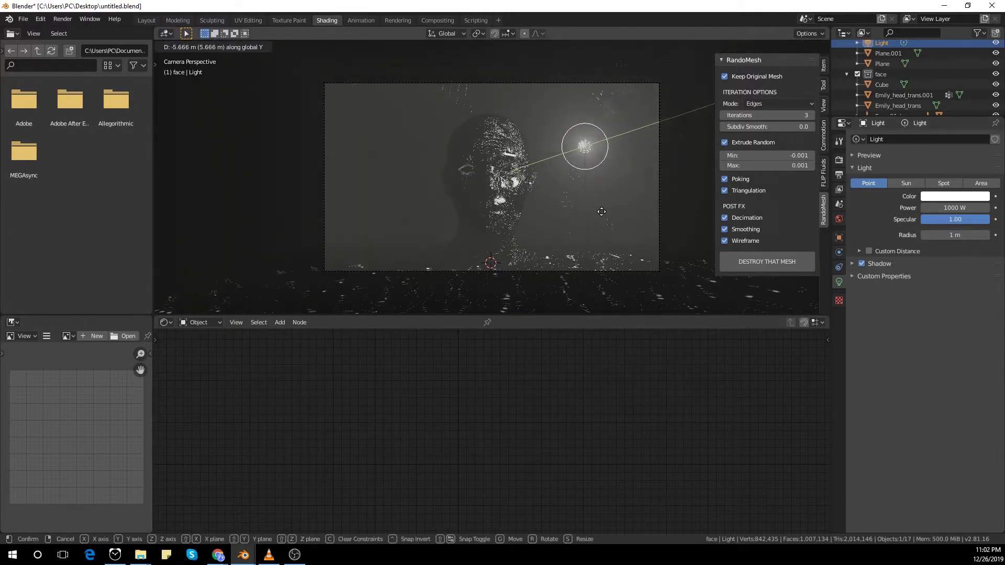
{"action": "left_click", "coordinate": [587, 248]}
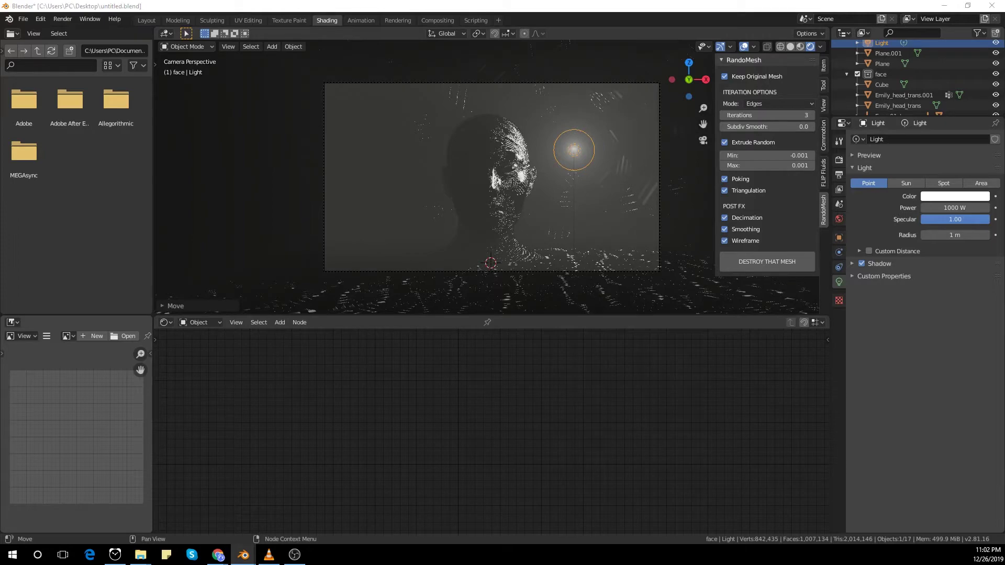
Duplicate the fog cube in place and switch the viewport to material preview shading.
{"action": "scroll", "coordinate": [890, 64], "scroll_direction": "down", "scroll_amount": 1}
{"action": "left_click", "coordinate": [889, 70]}
{"action": "left_click_drag", "start_coordinate": [885, 77], "coordinate": [646, 378]}
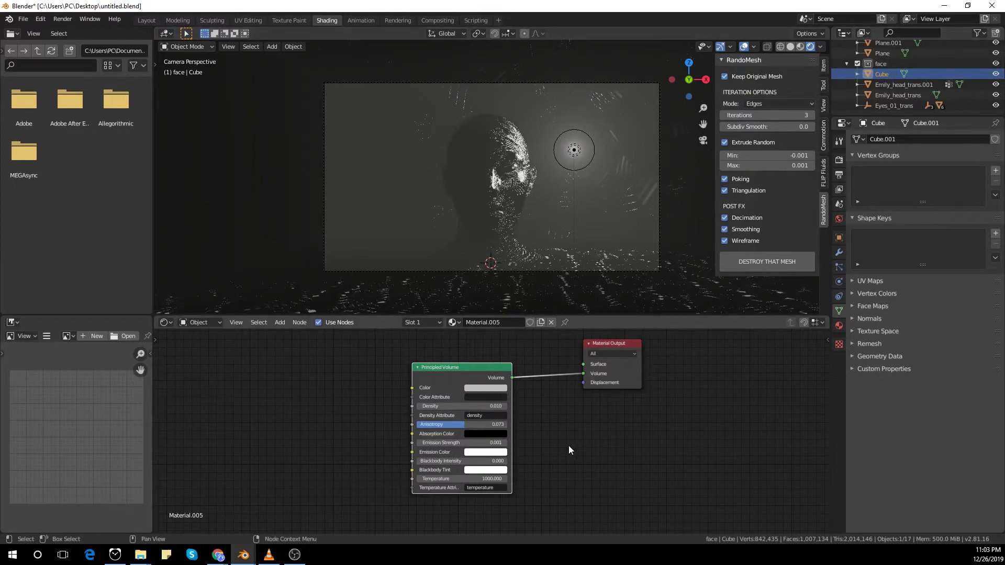
{"action": "middle_click_drag", "start_coordinate": [572, 436], "coordinate": [572, 450]}
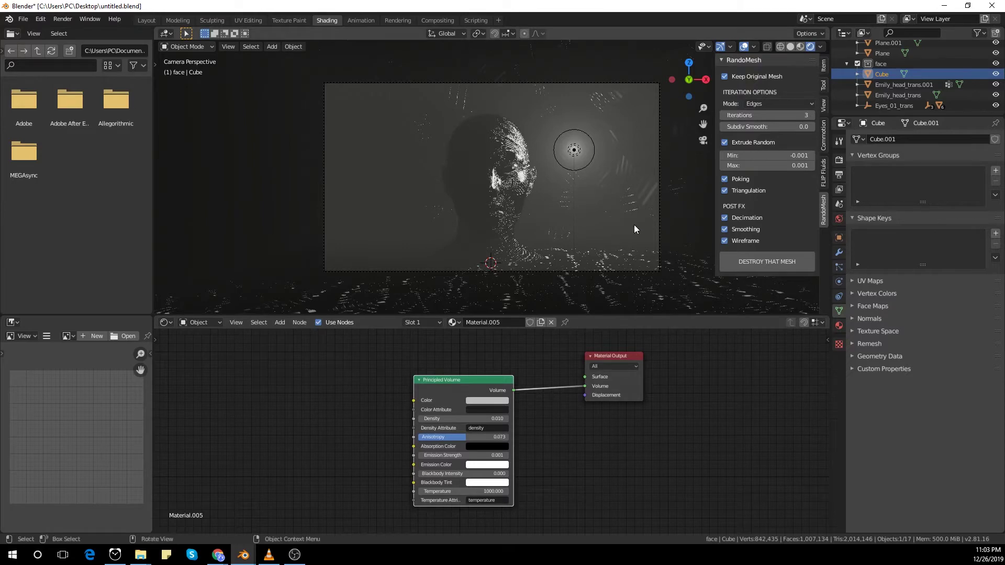
{"action": "mouse_move", "coordinate": [633, 225]}
{"action": "middle_mouse_down"}
{"action": "mouse_move", "coordinate": [657, 231]}
{"action": "mouse_move", "coordinate": [645, 223]}
{"action": "middle_mouse_up"}
{"action": "key", "text": "shift+d"}
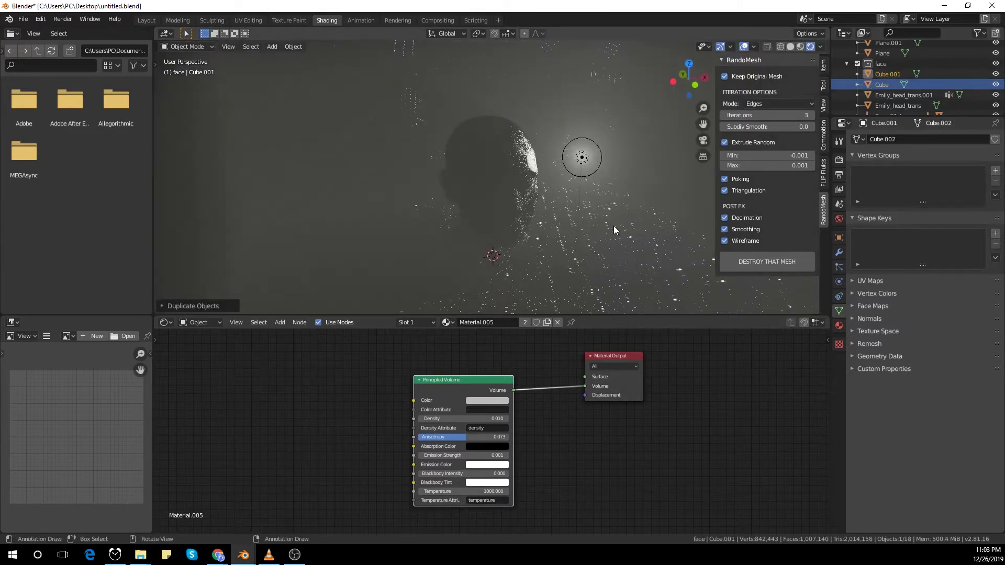
{"action": "right_click", "coordinate": [602, 197]}
{"action": "left_click", "coordinate": [585, 164]}
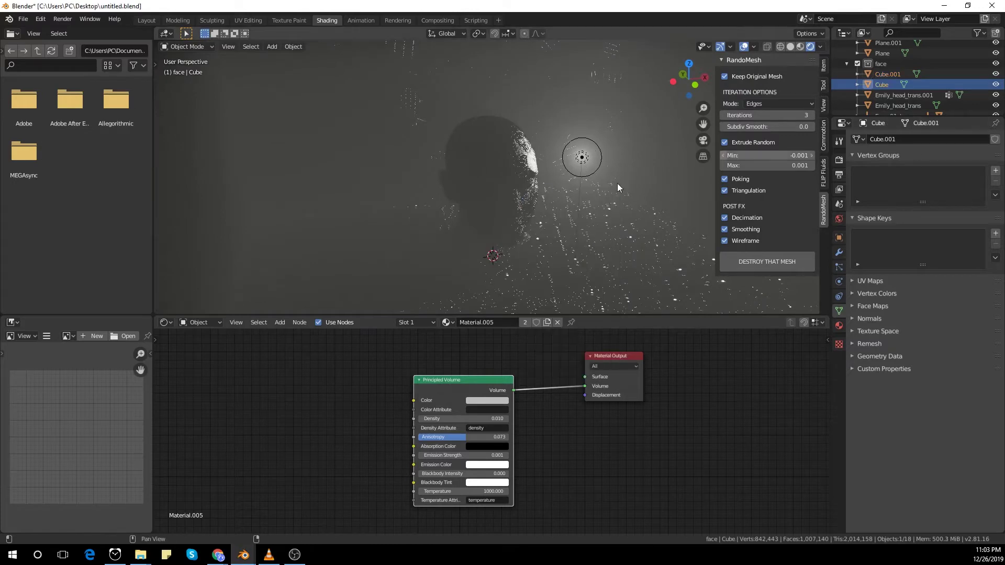
{"action": "middle_click_drag", "start_coordinate": [617, 183], "coordinate": [587, 160]}
{"action": "left_click", "coordinate": [800, 46]}
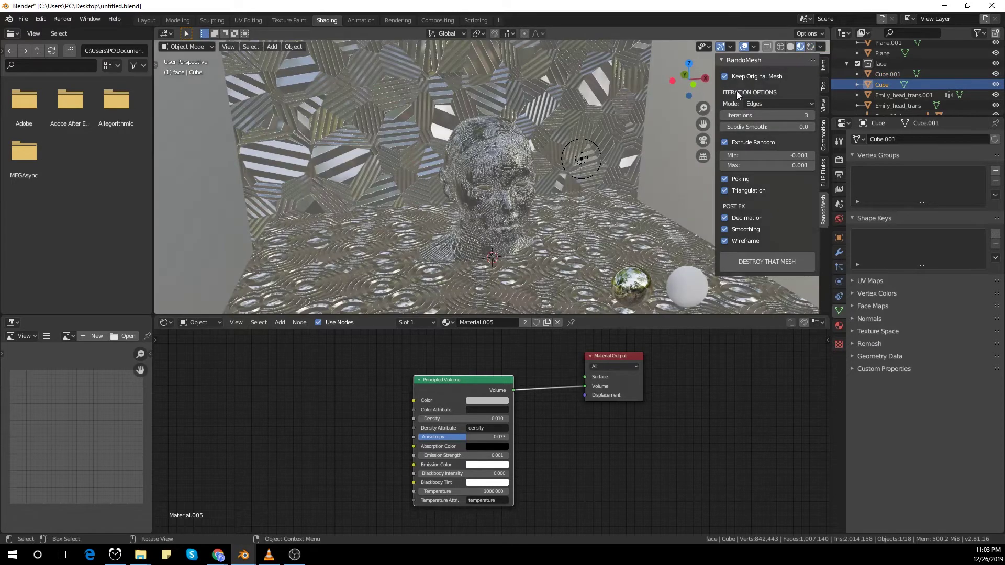
{"action": "key", "text": "ctrl+z"}
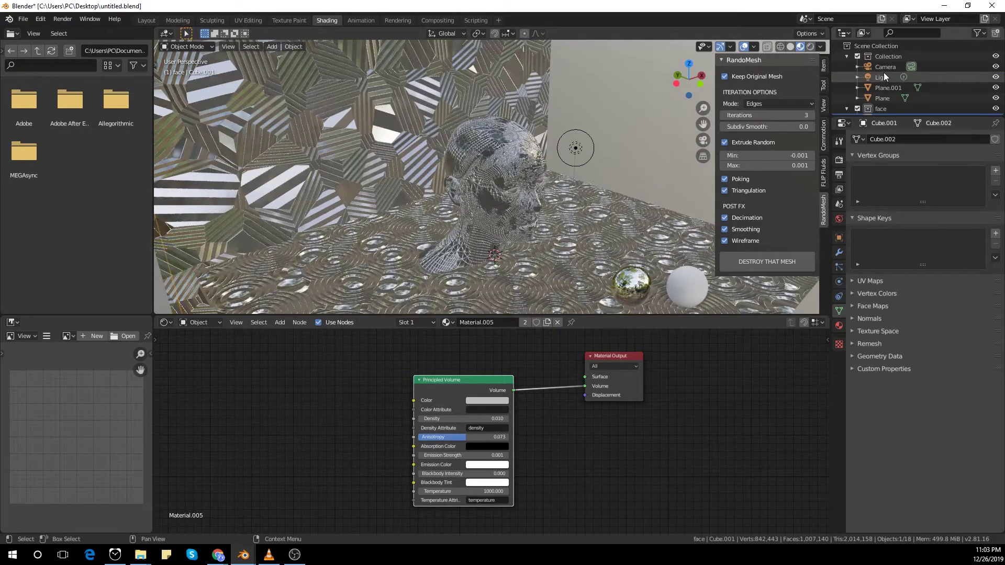
Duplicate the point light and place the copy about 10.5 m along Y, toward the Voronoi back wall.
{"action": "left_click", "coordinate": [883, 76]}
{"action": "scroll", "coordinate": [890, 104], "scroll_direction": "down", "scroll_amount": 3}
{"action": "scroll", "coordinate": [889, 105], "scroll_direction": "up", "scroll_amount": 5}
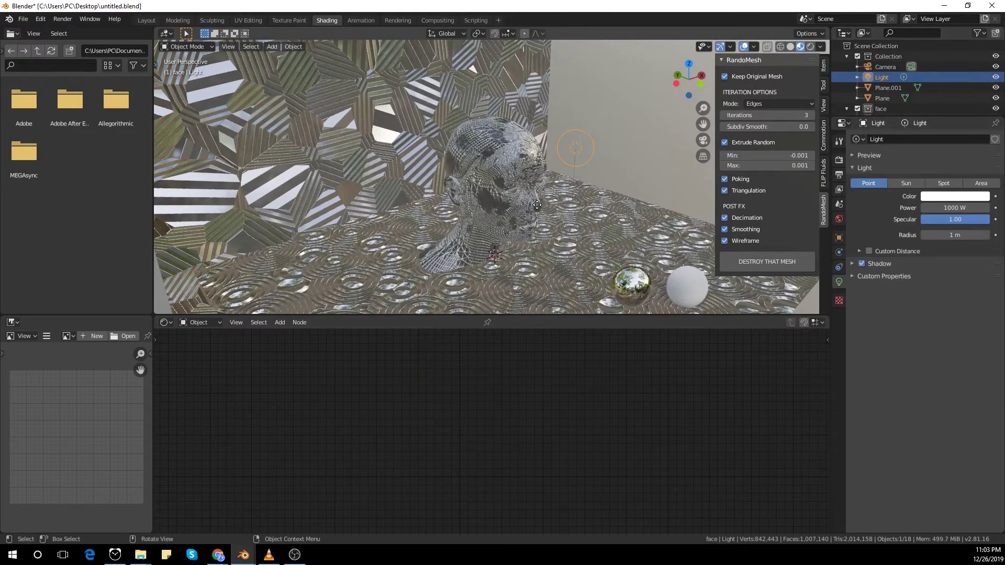
{"action": "key", "text": "shift+d"}
{"action": "key", "text": "y"}
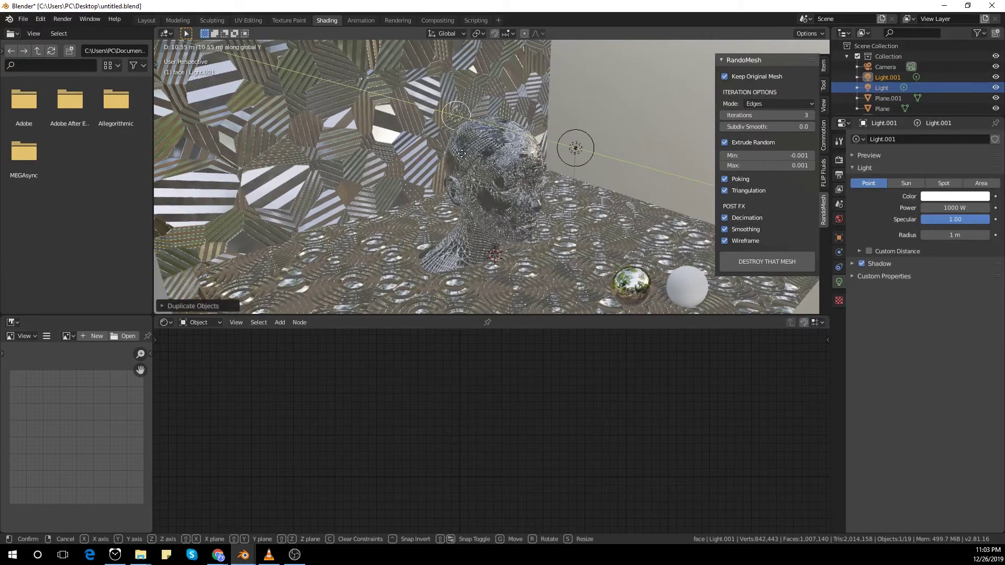
{"action": "left_click", "coordinate": [459, 160]}
{"action": "middle_click_drag", "start_coordinate": [459, 160], "coordinate": [415, 203]}
Select the upright Voronoi back plane and move it.
{"action": "left_click", "coordinate": [378, 206]}
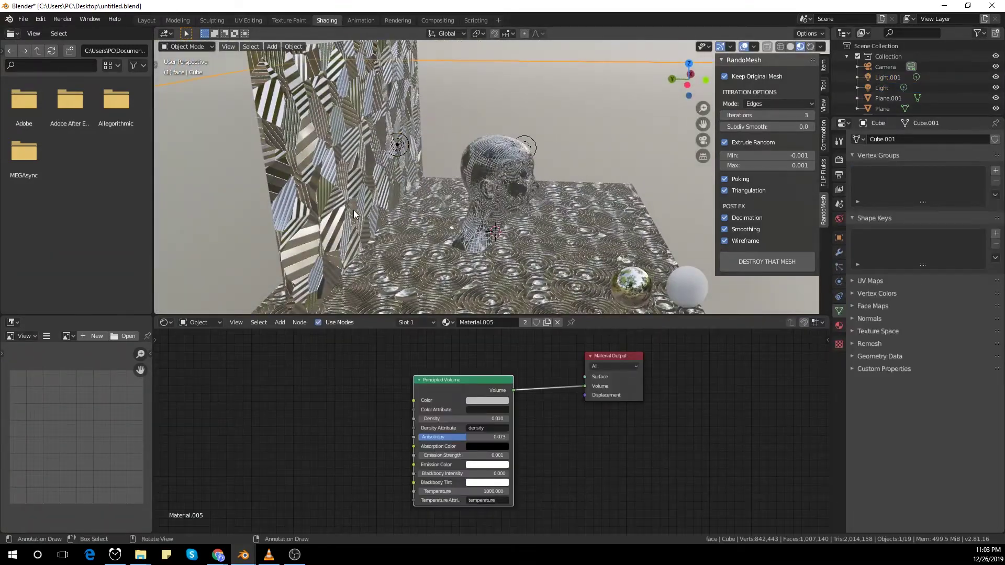
{"action": "scroll", "coordinate": [353, 213], "scroll_direction": "down", "scroll_amount": 3}
{"action": "left_click", "coordinate": [368, 115]}
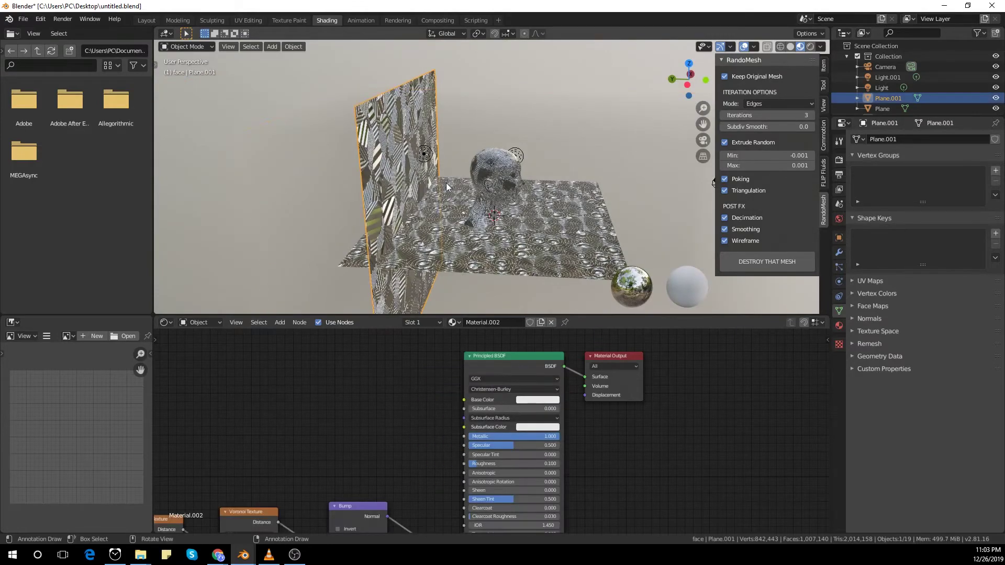
{"action": "key", "text": "g"}
{"action": "left_click", "coordinate": [492, 206]}
{"action": "middle_click_drag", "start_coordinate": [492, 205], "coordinate": [500, 218]}
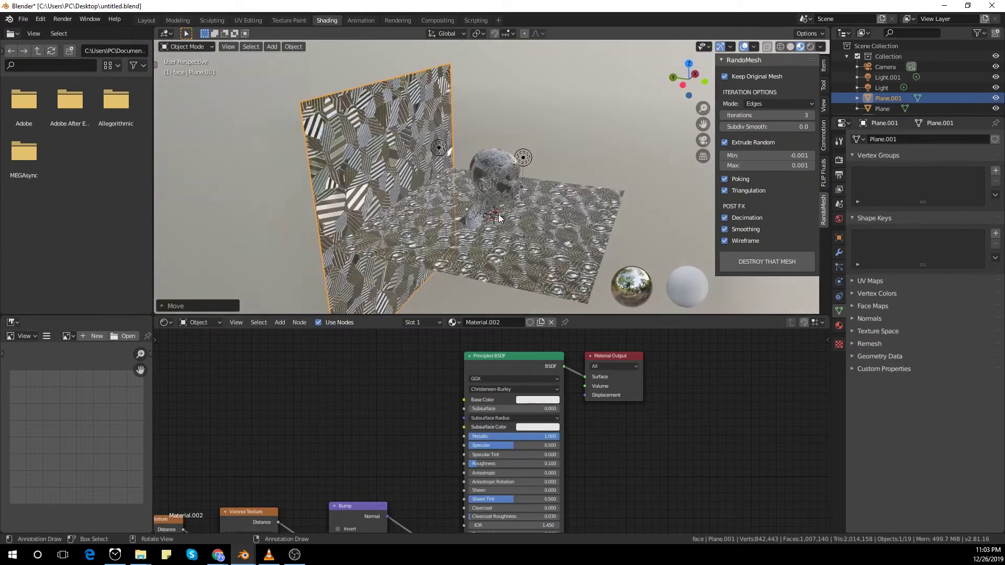
{"action": "middle_click_drag", "start_coordinate": [541, 188], "coordinate": [500, 175]}
Duplicate the front point light and, in front view, place the copy higher and closer to the head's right side.
{"action": "left_click", "coordinate": [497, 172]}
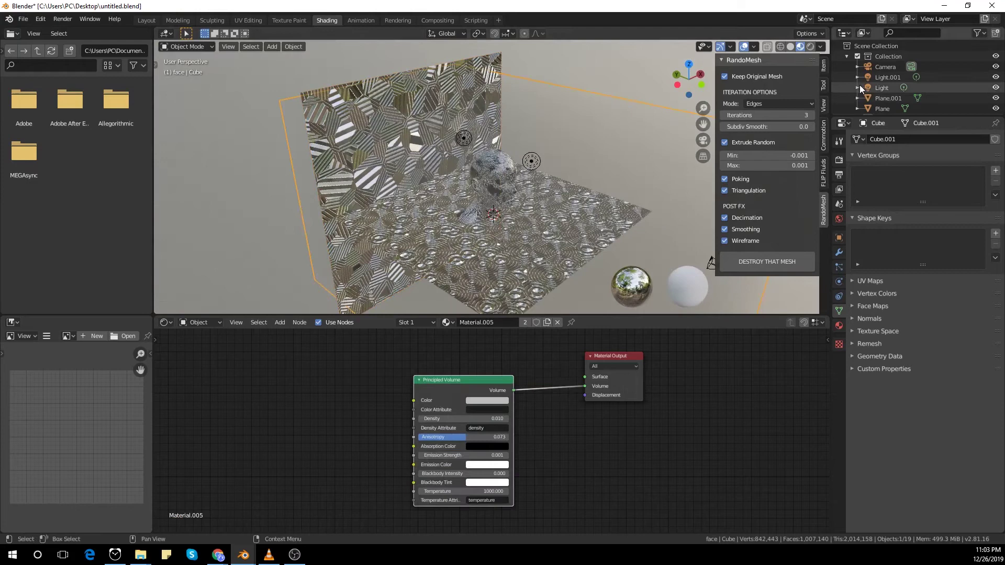
{"action": "left_click", "coordinate": [531, 161]}
{"action": "middle_click_drag", "start_coordinate": [583, 197], "coordinate": [546, 187]}
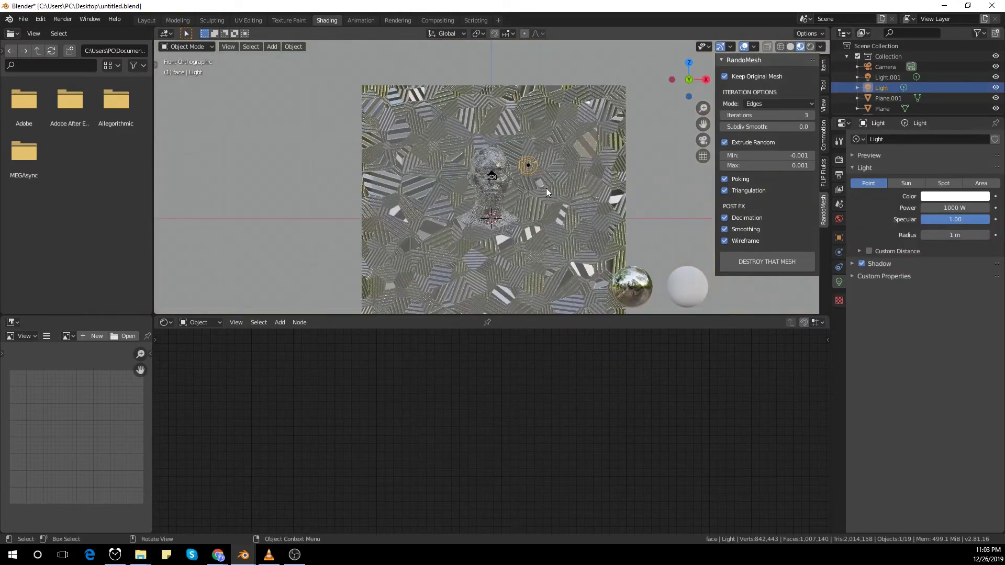
{"action": "key", "text": "shift+d"}
{"action": "scroll", "coordinate": [550, 211], "scroll_direction": "up", "scroll_amount": 3}
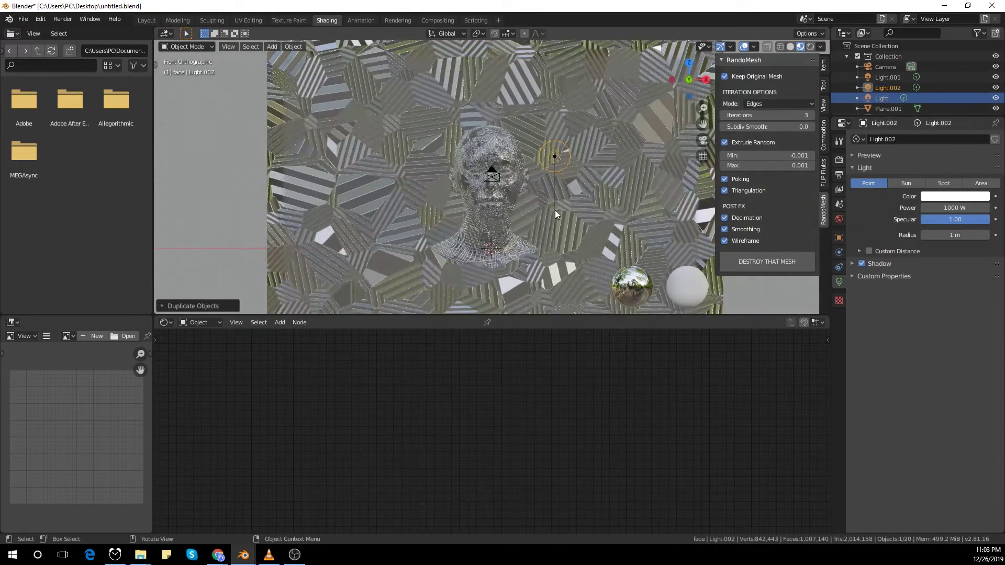
{"action": "left_click", "coordinate": [520, 177]}
Move the original point light down and to the right of the head, and set its radius to 2 m.
{"action": "left_click", "coordinate": [576, 156]}
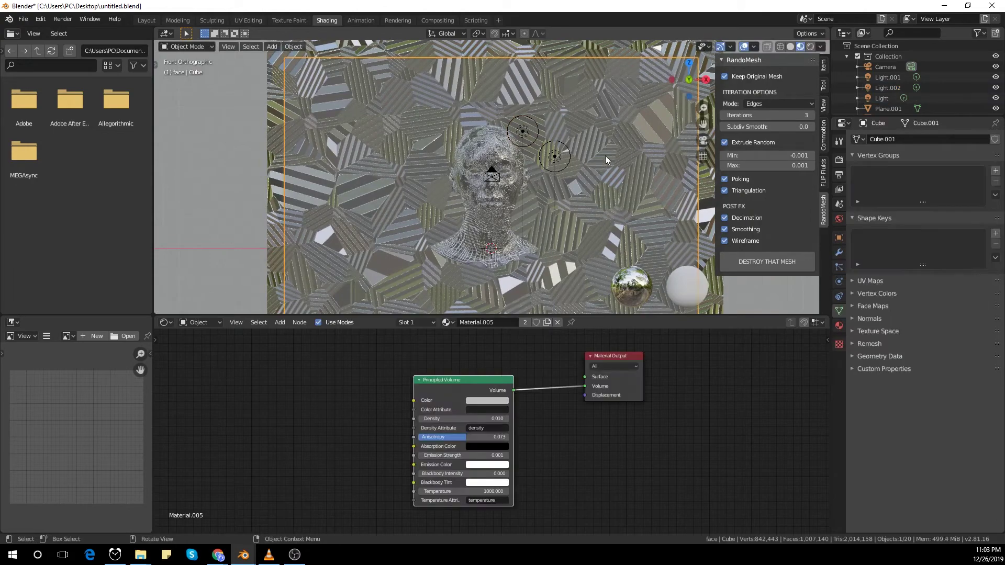
{"action": "left_click", "coordinate": [872, 98]}
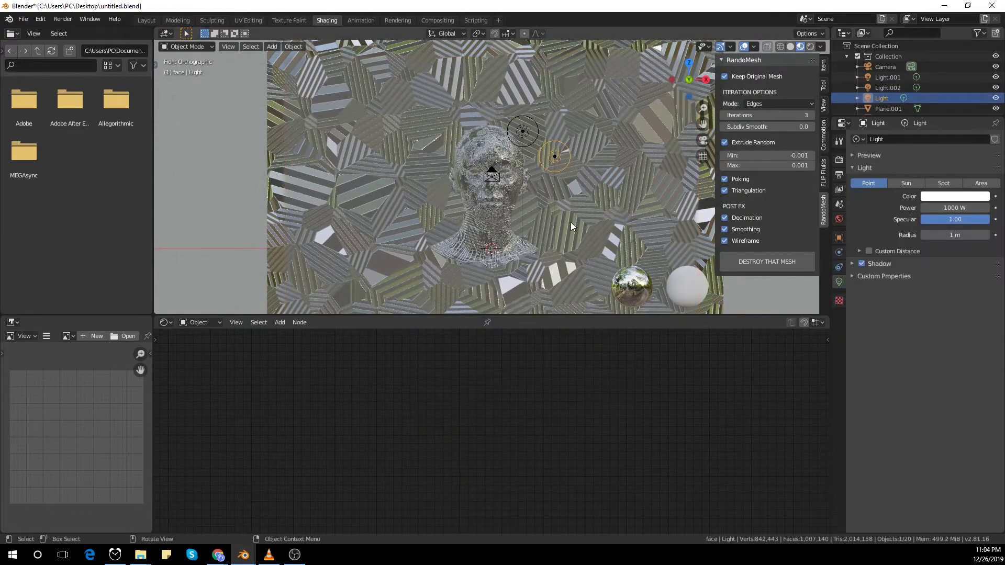
{"action": "key", "text": "g"}
{"action": "left_click", "coordinate": [591, 249]}
{"action": "middle_click_drag", "start_coordinate": [591, 249], "coordinate": [528, 237]}
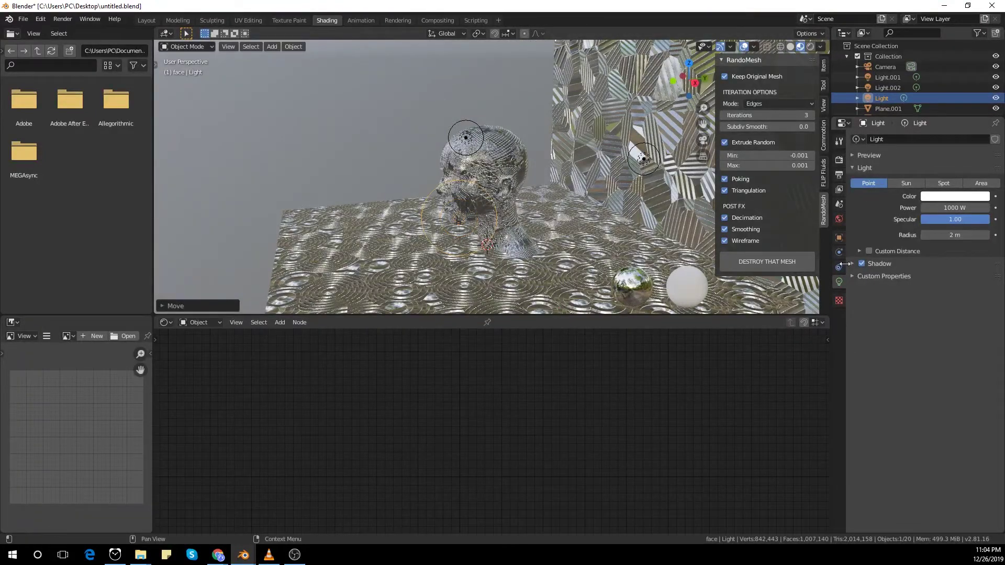
Show the rendered preview from the camera and switch the render engine to Cycles.
{"action": "left_click", "coordinate": [603, 227]}
{"action": "key", "text": "KP_0"}
{"action": "left_click", "coordinate": [809, 47]}
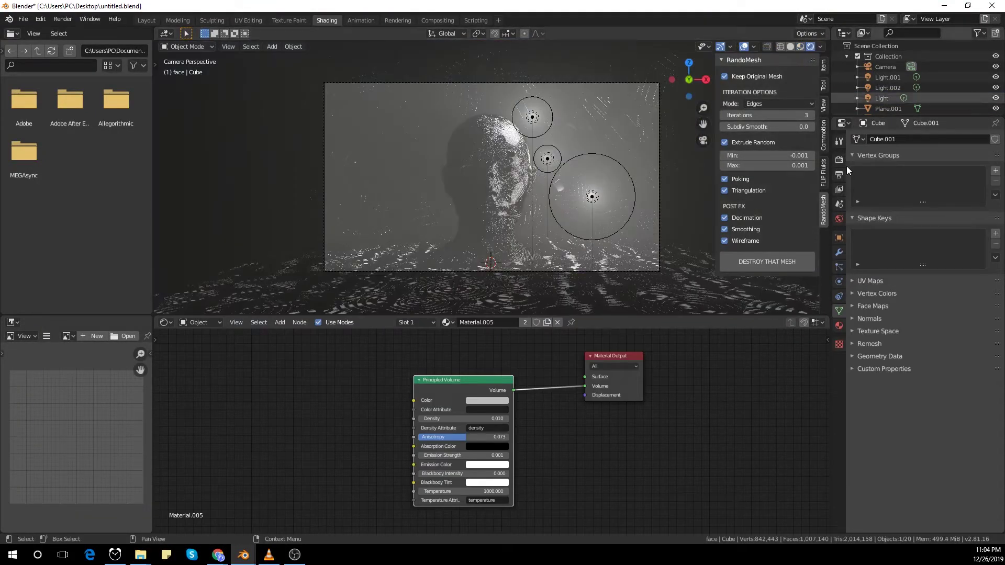
{"action": "left_click", "coordinate": [839, 160]}
{"action": "left_click", "coordinate": [941, 139]}
{"action": "left_click", "coordinate": [952, 174]}
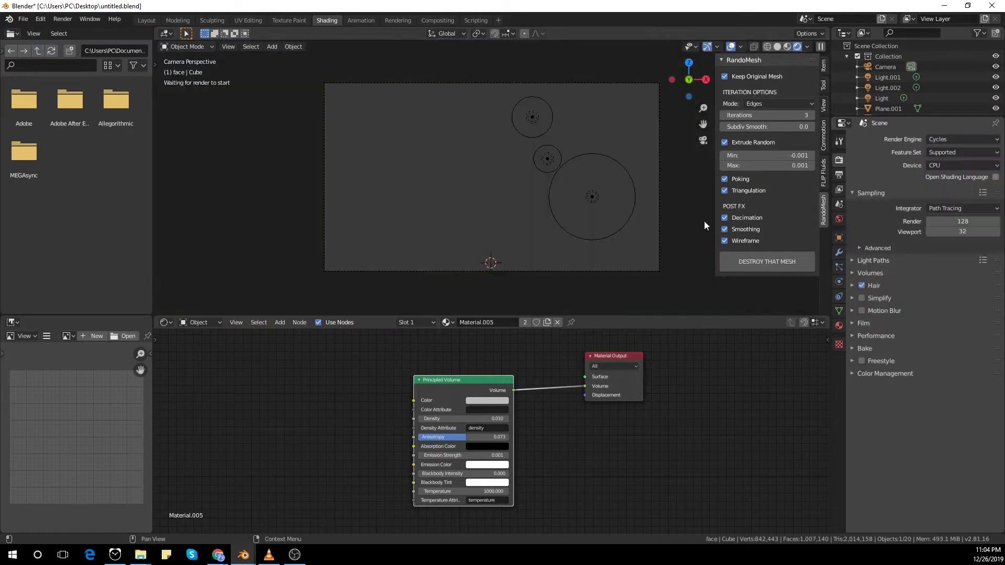
Try the fog material's Principled Volume with a Density of 0.005 and an Anisotropy of 0.045.
{"action": "scroll", "coordinate": [550, 449], "scroll_direction": "up", "scroll_amount": 2}
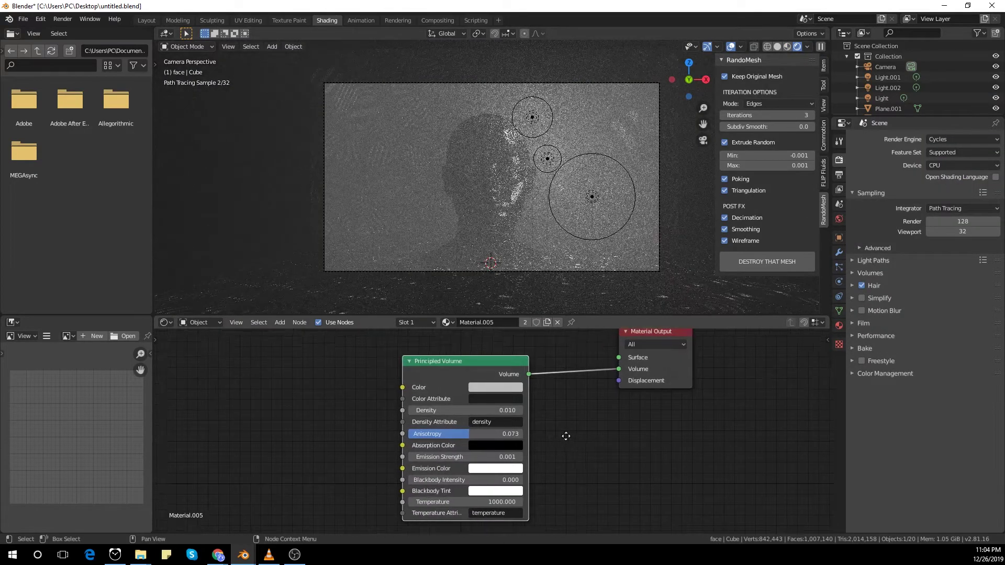
{"action": "left_click", "coordinate": [514, 405]}
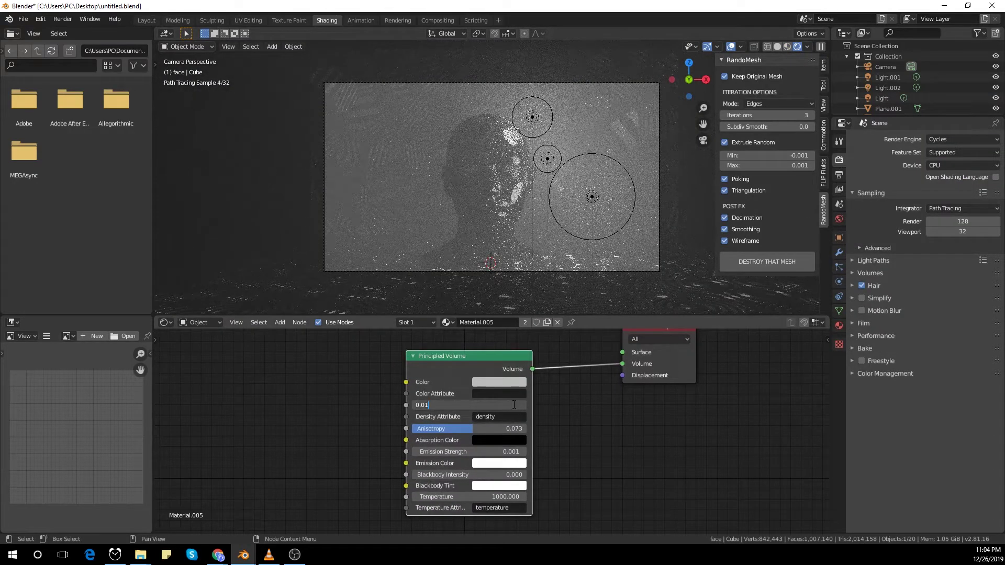
{"action": "type", "text": "5"}
{"action": "key", "text": "Return"}
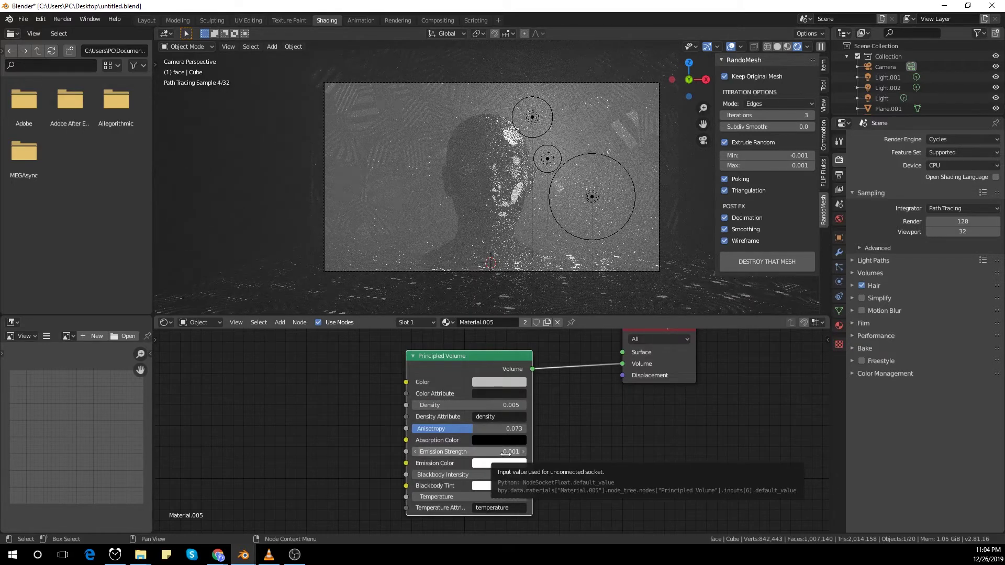
{"action": "left_click", "coordinate": [482, 428]}
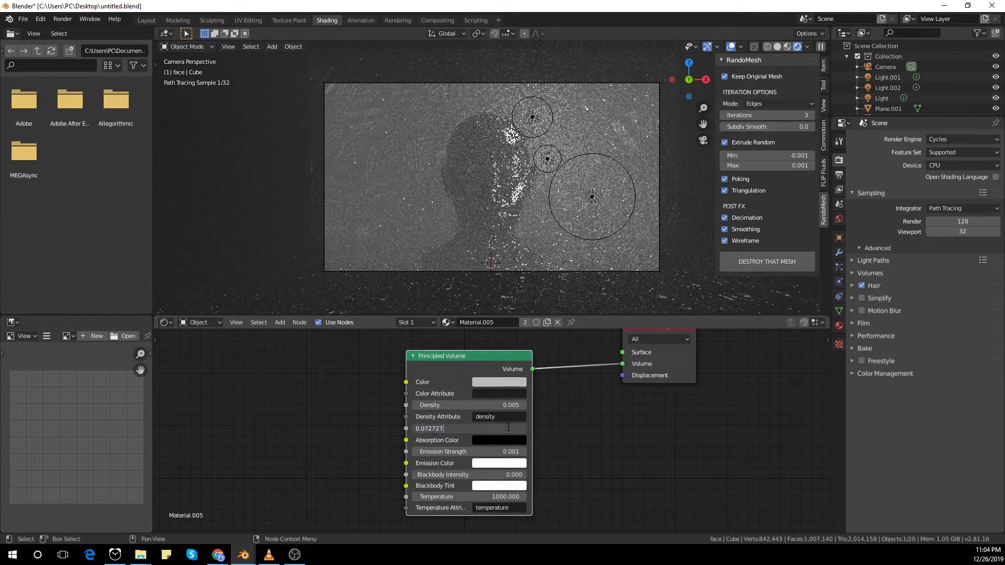
{"action": "key", "text": "BackSpace"}
{"action": "type", "text": "45"}
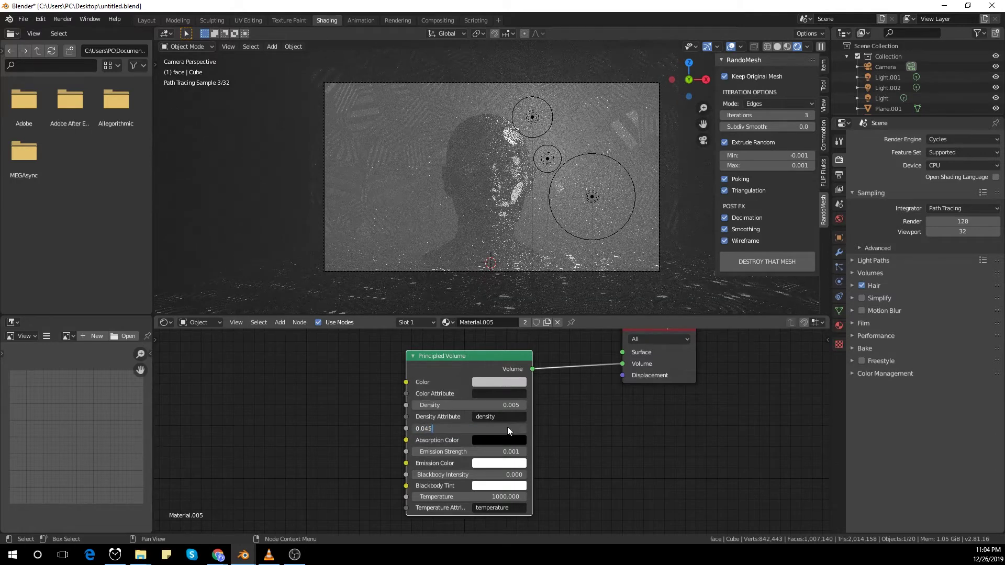
{"action": "key", "text": "Return"}
Lower the Principled Volume's Anisotropy to about -0.137 and its Density to 0.000.
{"action": "left_click_drag", "start_coordinate": [467, 428], "coordinate": [459, 428]}
{"action": "left_click", "coordinate": [525, 405]}
{"action": "left_click_drag", "start_coordinate": [524, 405], "coordinate": [415, 407]}
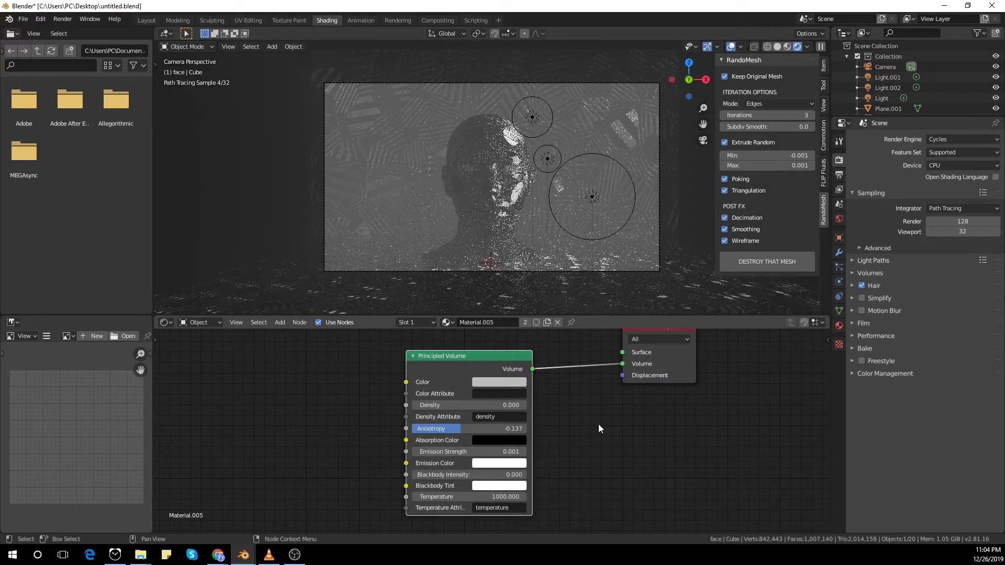
Move the two smaller point lights about 0.5 m up and away from the head.
{"action": "left_click", "coordinate": [594, 197]}
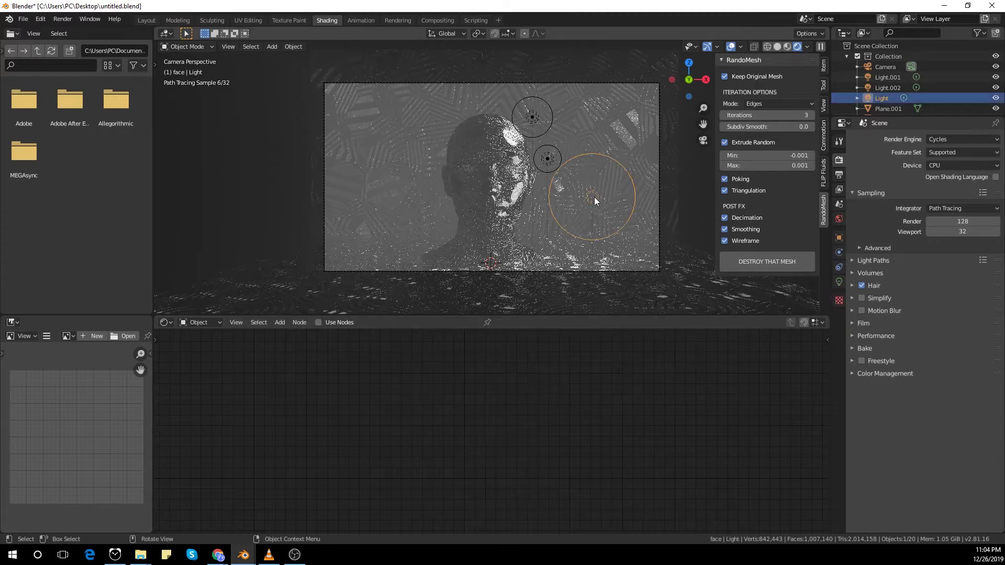
{"action": "left_click", "coordinate": [530, 120]}
{"action": "left_click_drag", "start_coordinate": [531, 117], "coordinate": [543, 111]}
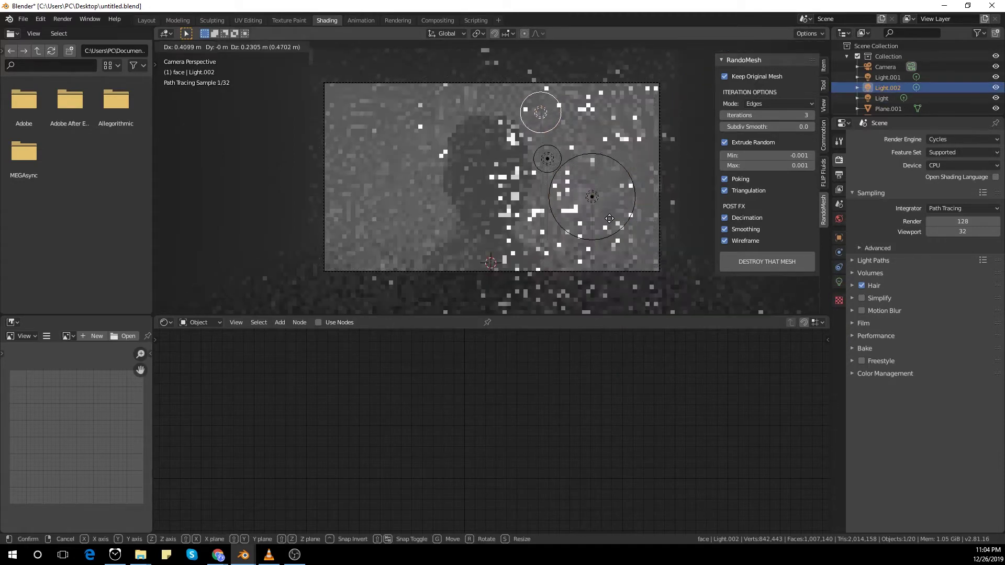
{"action": "left_click_drag", "start_coordinate": [552, 163], "coordinate": [558, 160]}
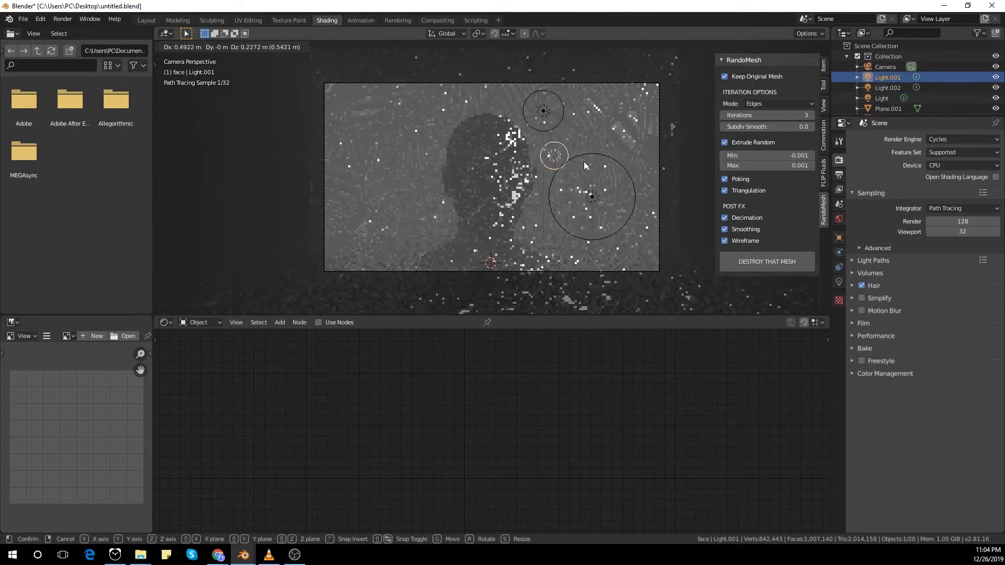
Select the camera and set the Cycles render device to GPU Compute.
{"action": "left_click", "coordinate": [623, 267]}
{"action": "left_click", "coordinate": [626, 270]}
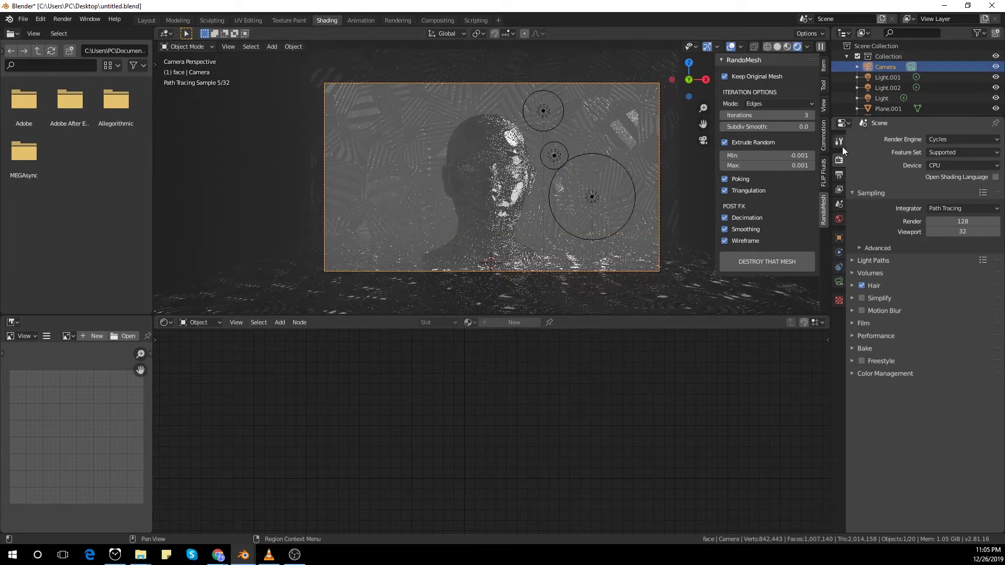
{"action": "left_click", "coordinate": [948, 166]}
{"action": "left_click", "coordinate": [945, 192]}
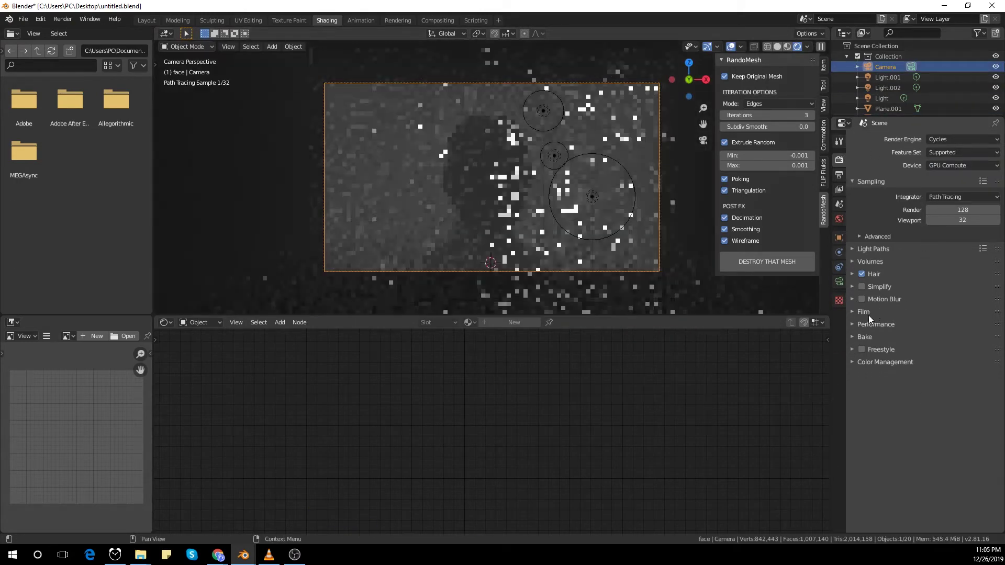
Enable depth of field on the camera with Emily_head_trans.001 as its focus object.
{"action": "left_click", "coordinate": [838, 282]}
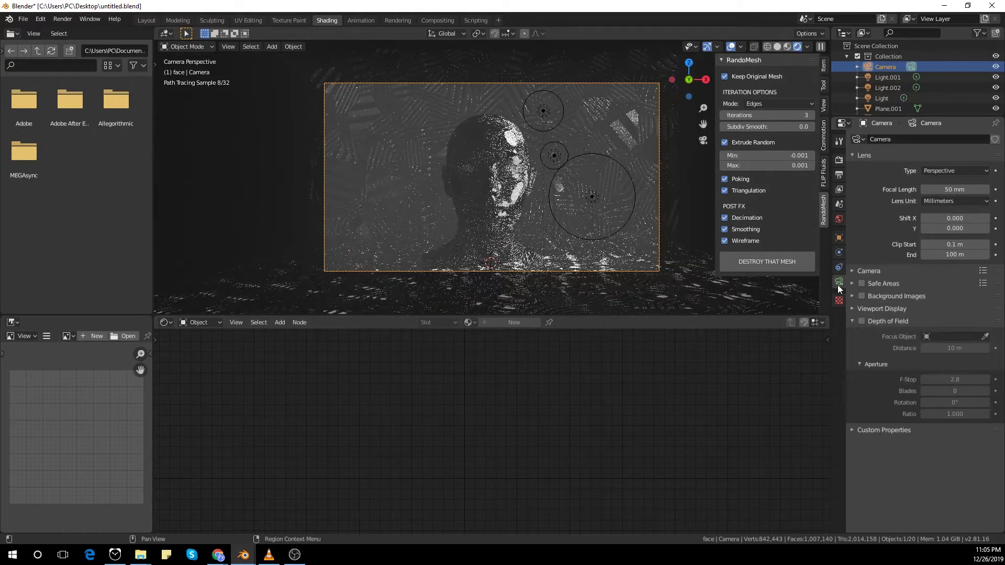
{"action": "left_click", "coordinate": [984, 336]}
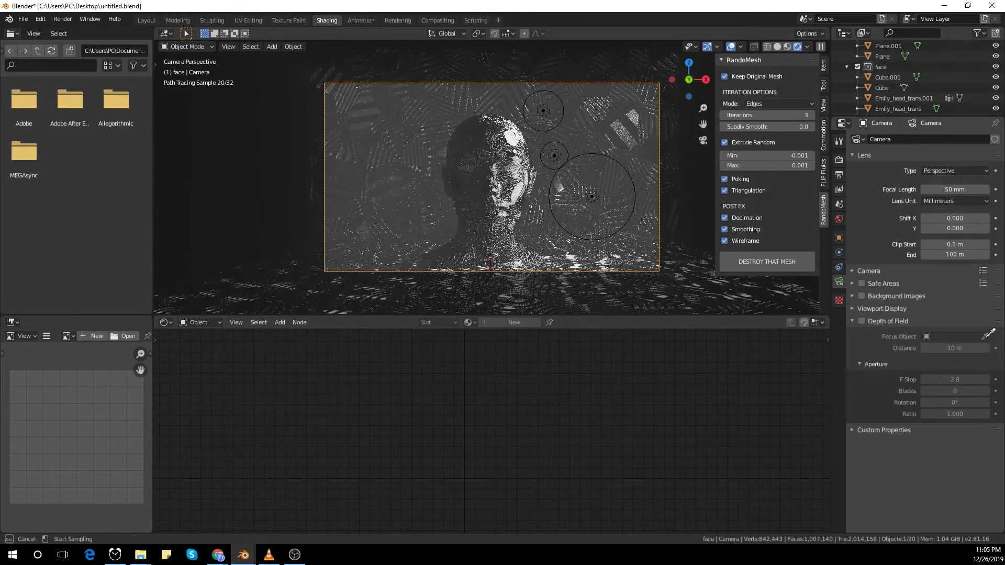
{"action": "left_click", "coordinate": [904, 98]}
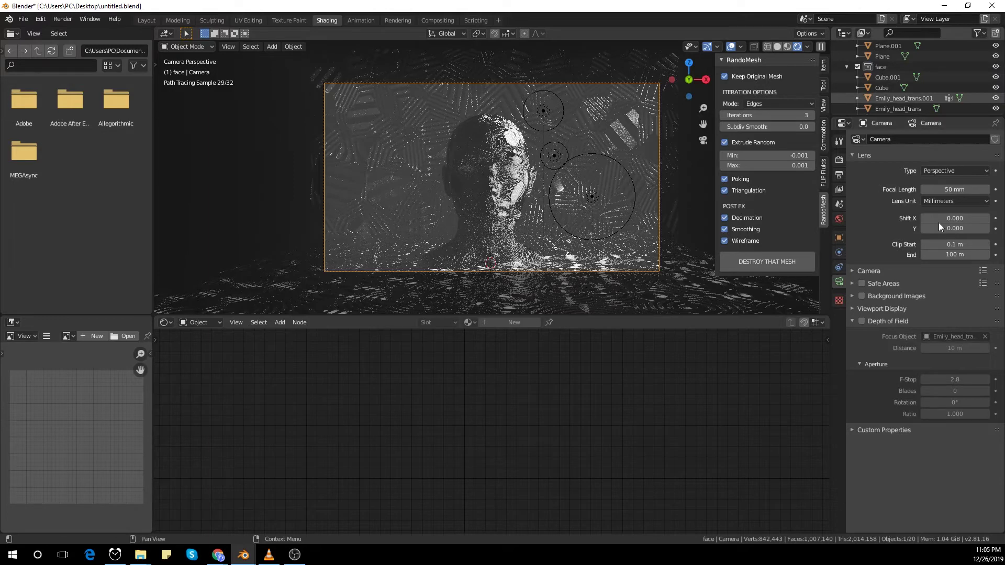
{"action": "left_click", "coordinate": [862, 322]}
Try a depth of field F-Stop of 0.8 on the camera and lower it further to 0.3.
{"action": "left_click", "coordinate": [943, 379]}
{"action": "type", "text": "0."}
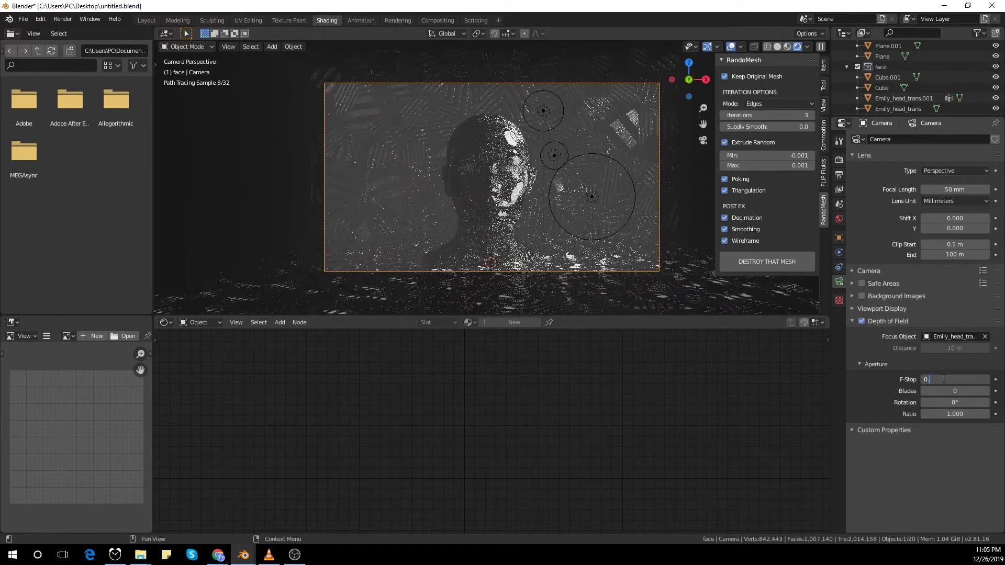
{"action": "type", "text": "8"}
{"action": "key", "text": "Return"}
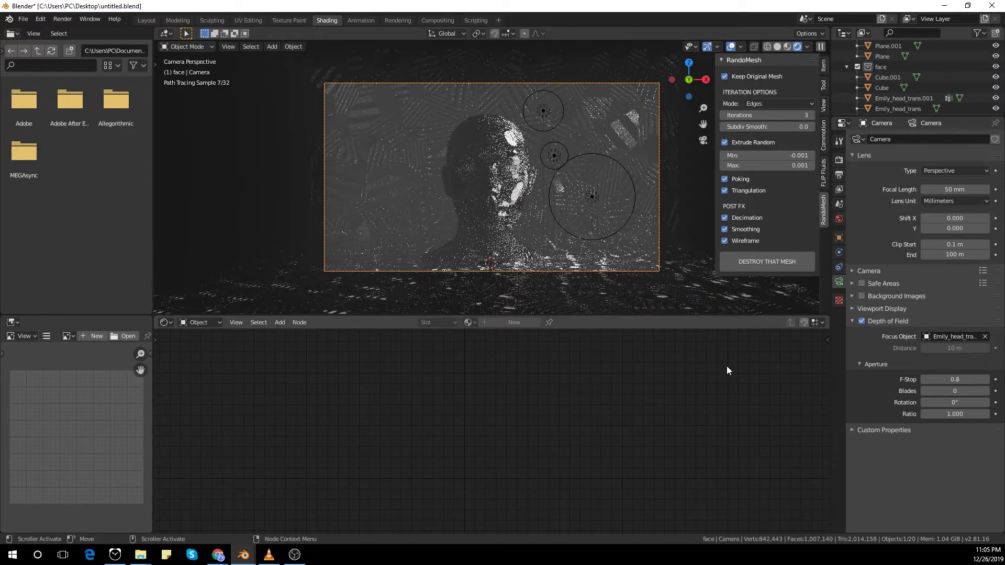
{"action": "left_click_drag", "start_coordinate": [952, 381], "coordinate": [951, 380]}
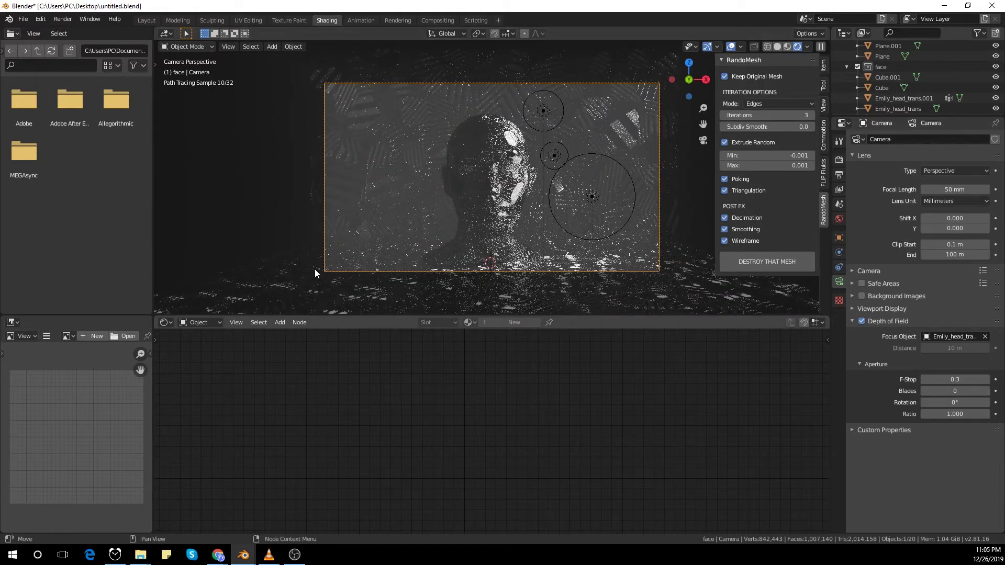
Toggle the visibility of the two fog cubes to compare them, and delete Cube.001.
{"action": "left_click", "coordinate": [886, 88]}
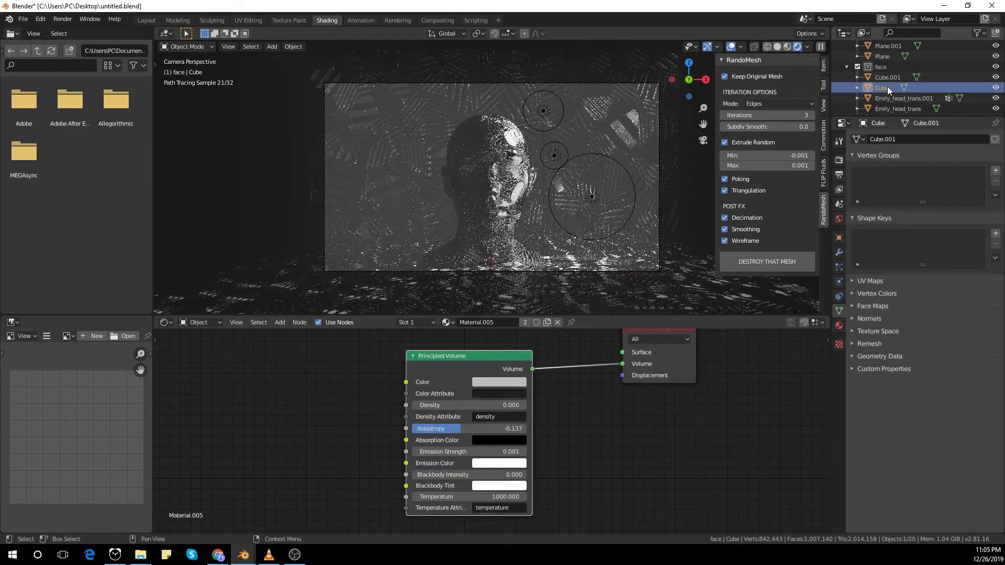
{"action": "left_click", "coordinate": [879, 77]}
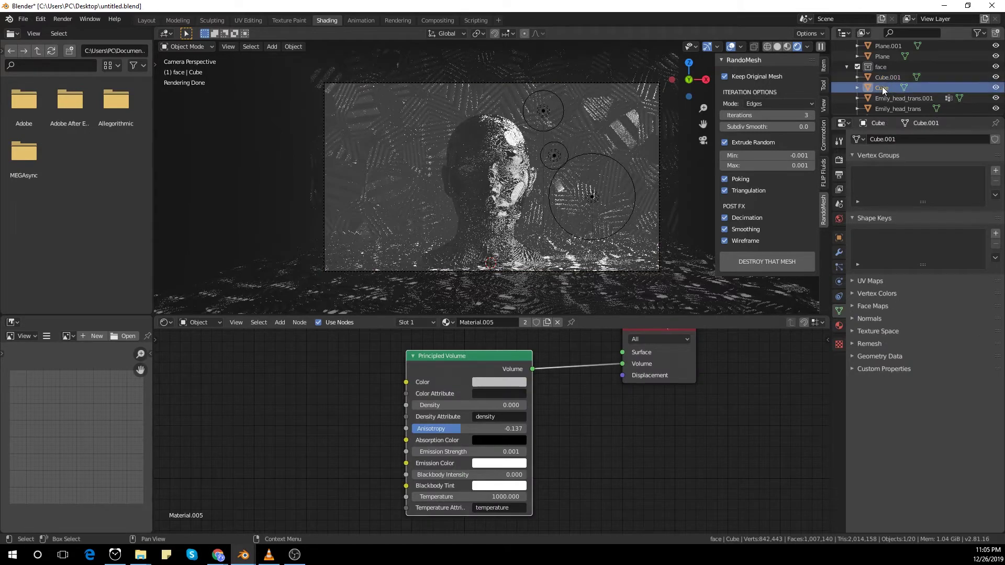
{"action": "left_click_drag", "start_coordinate": [995, 77], "coordinate": [994, 86]}
{"action": "left_click", "coordinate": [995, 87]}
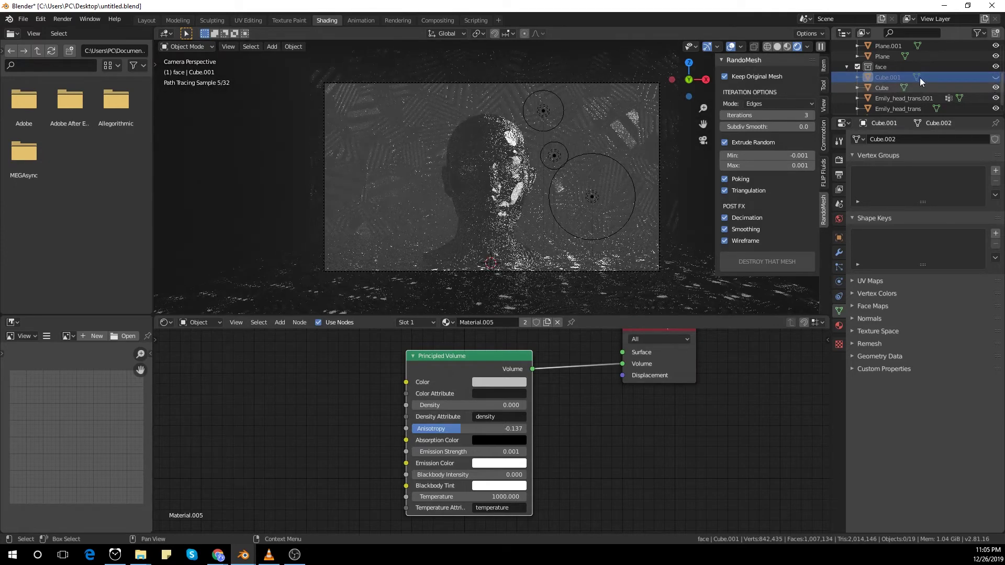
{"action": "right_click", "coordinate": [890, 77]}
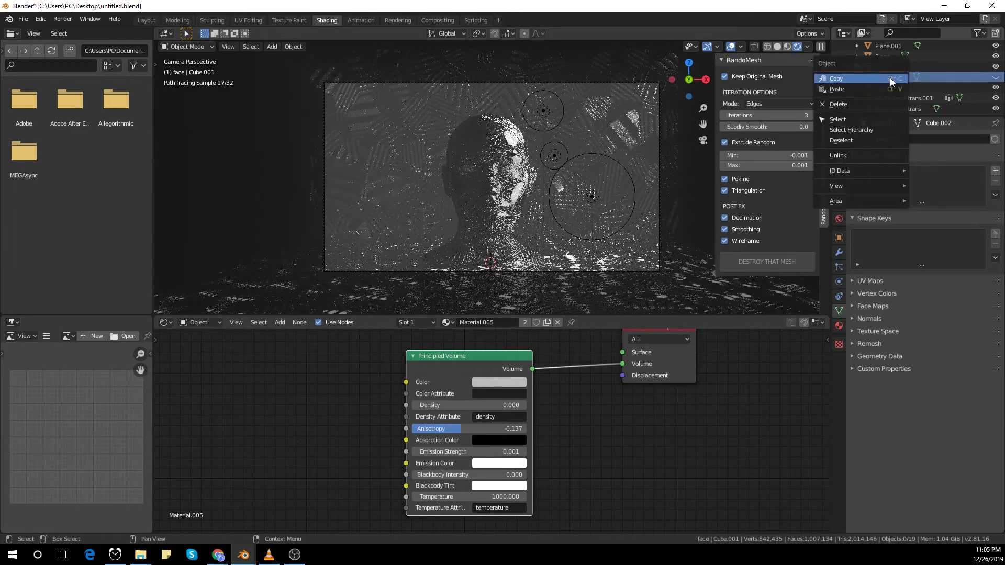
{"action": "left_click", "coordinate": [864, 105]}
Enter a near-zero Density and an Emission Strength of 0.001 in the Principled Volume of the remaining fog cube.
{"action": "left_click", "coordinate": [881, 78]}
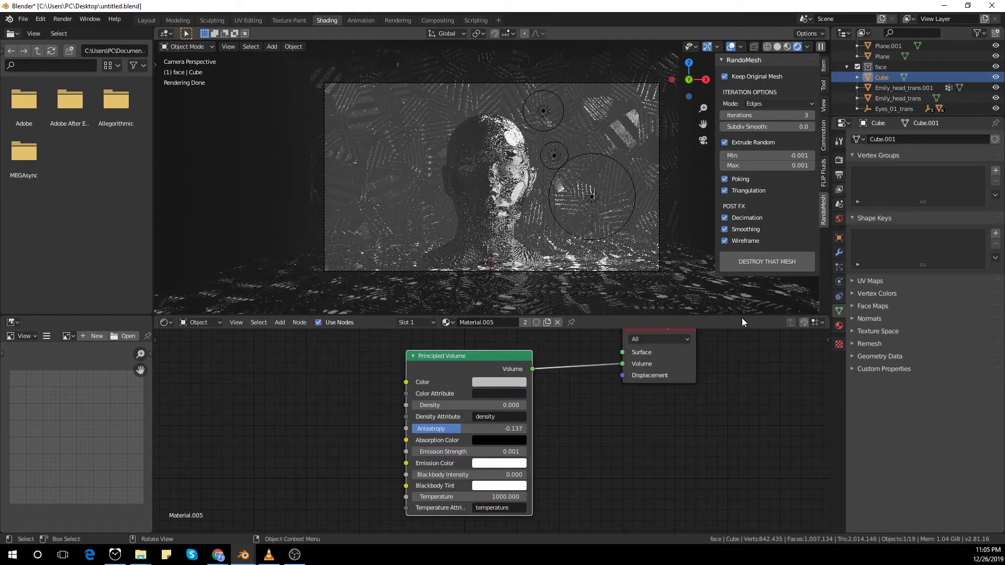
{"action": "left_click", "coordinate": [502, 405]}
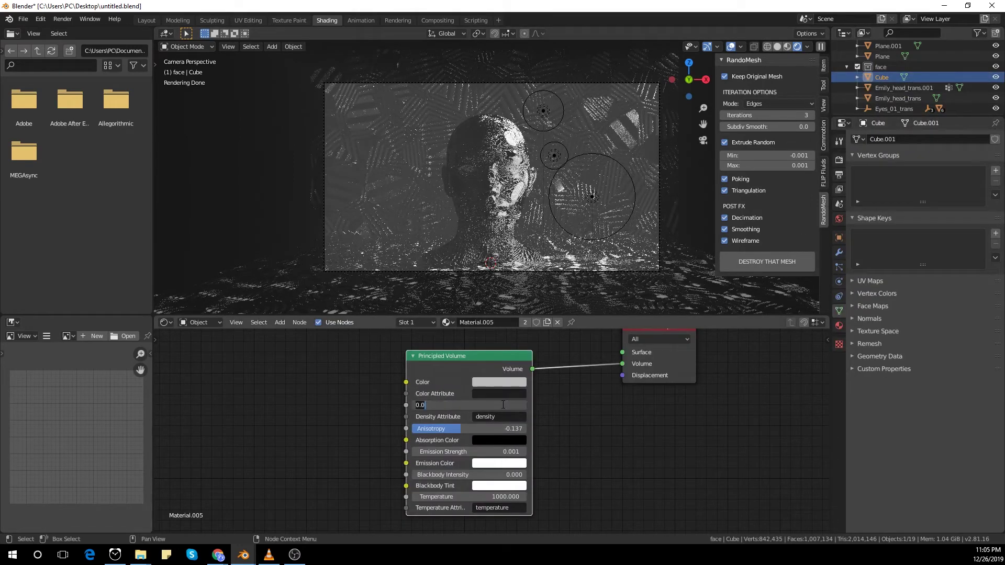
{"action": "key", "text": "BackSpace"}
{"action": "type", "text": "4"}
{"action": "key", "text": "Return"}
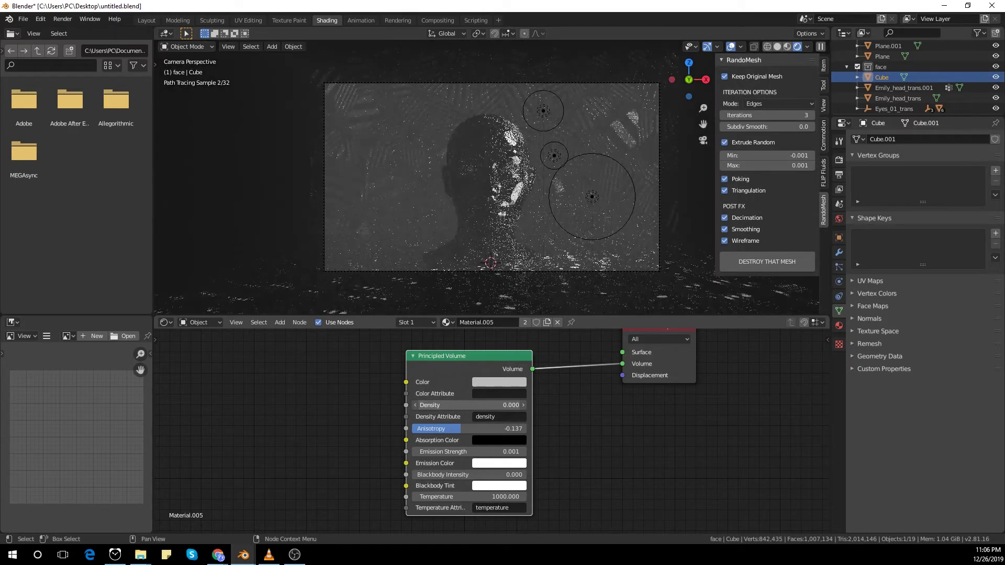
{"action": "left_click", "coordinate": [421, 451]}
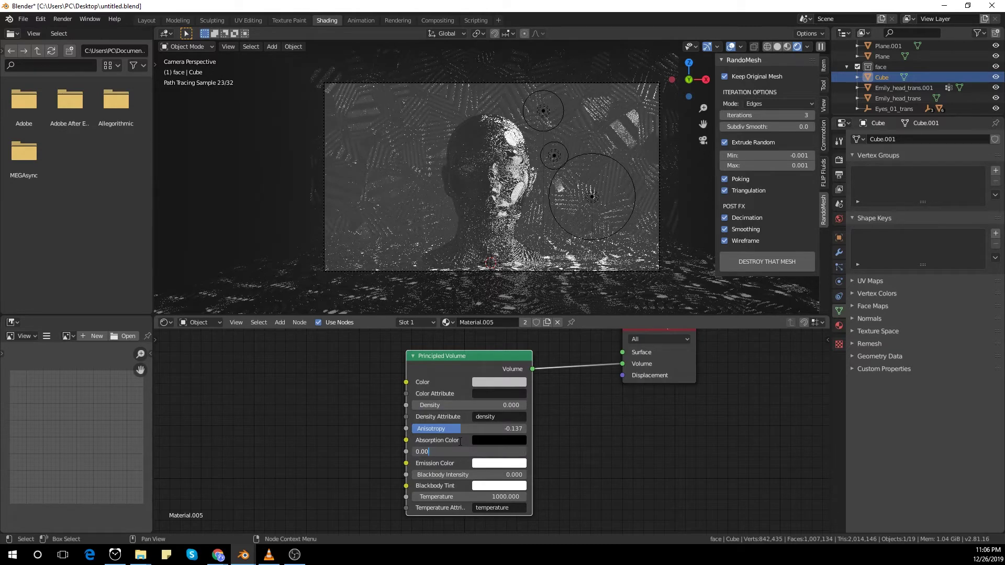
{"action": "type", "text": "1"}
{"action": "key", "text": "Return"}
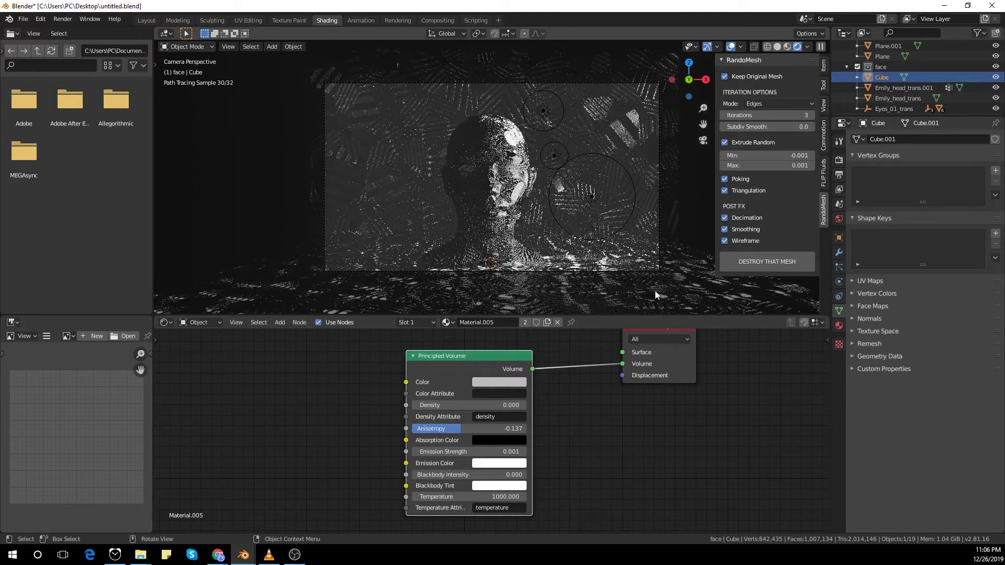
Run a test render of the current frame and check the first tiles.
{"action": "left_click", "coordinate": [63, 19]}
{"action": "left_click", "coordinate": [88, 37]}
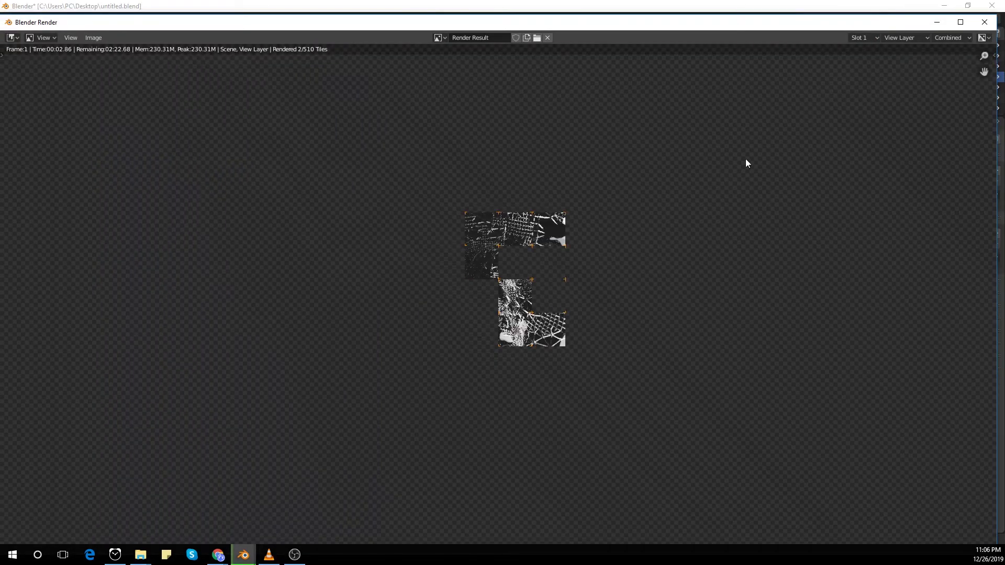
{"action": "scroll", "coordinate": [679, 202], "scroll_direction": "down", "scroll_amount": 1}
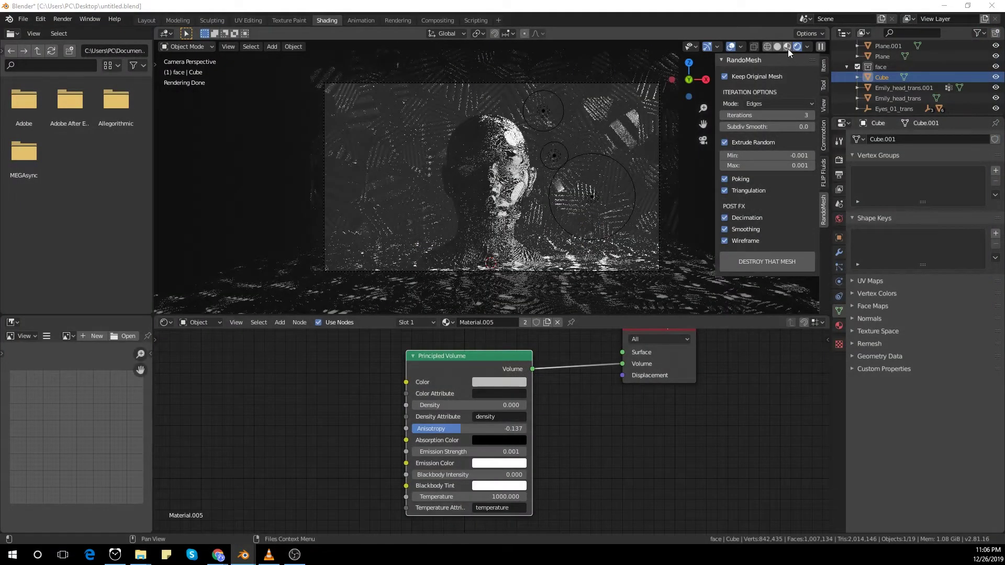
Switch the viewport to material preview and enable the Denoising Data pass for the view layer.
{"action": "left_click", "coordinate": [787, 49]}
{"action": "left_click", "coordinate": [838, 159]}
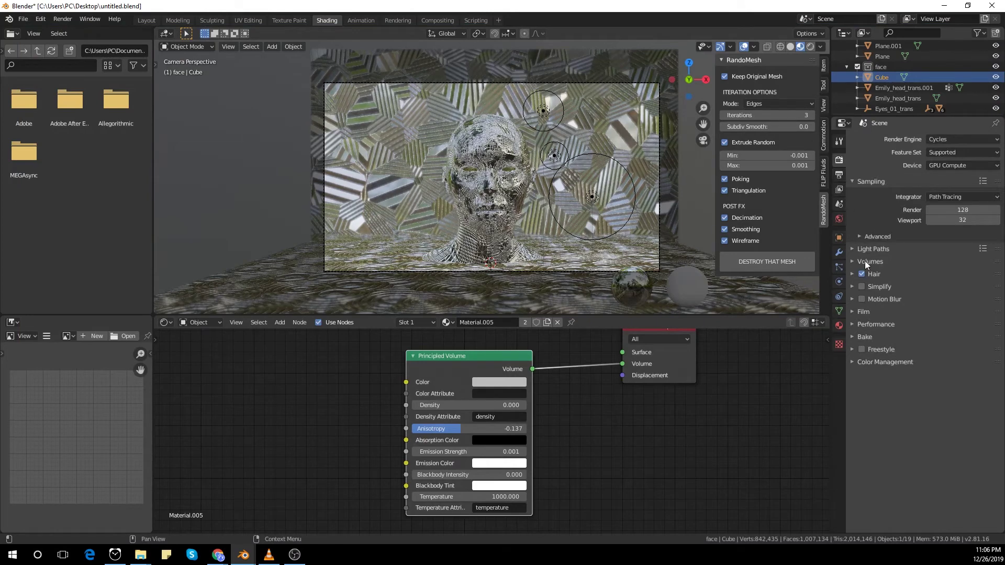
{"action": "left_click", "coordinate": [839, 175]}
{"action": "left_click", "coordinate": [839, 189]}
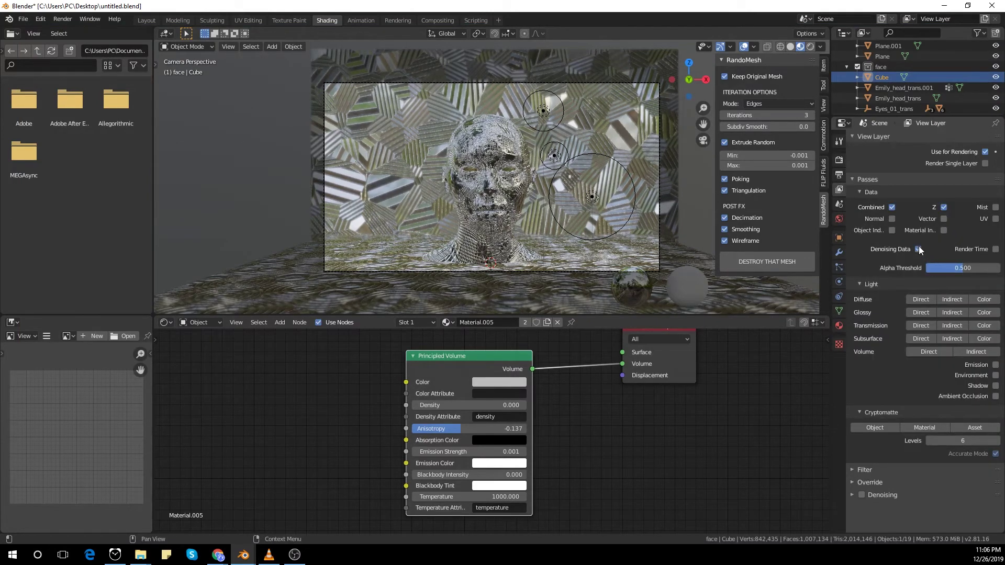
{"action": "left_click", "coordinate": [853, 179]}
Set the render samples to 1000, render the frame as an image, and close the finished render window.
{"action": "left_click", "coordinate": [840, 161]}
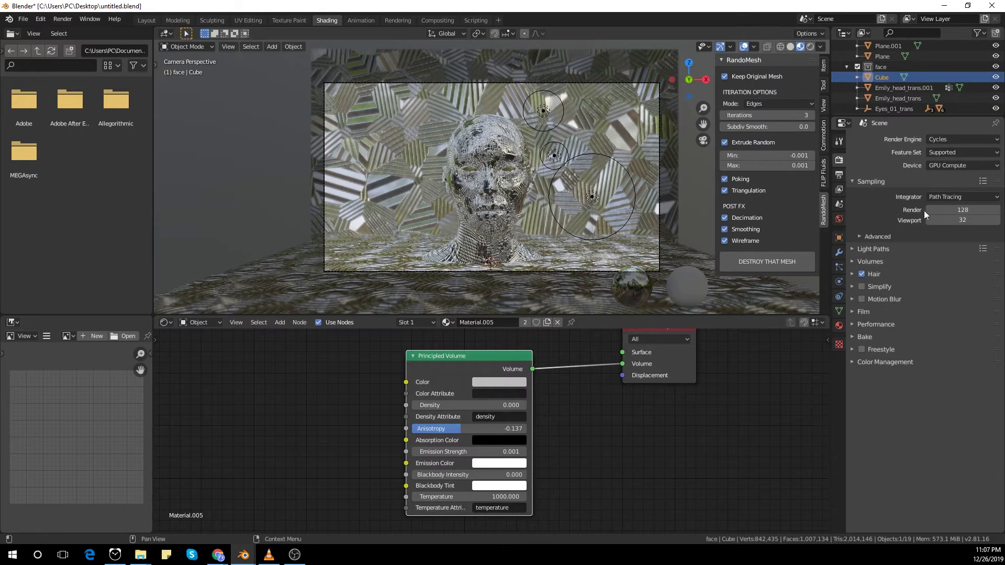
{"action": "left_click", "coordinate": [947, 209]}
{"action": "key", "text": "Return"}
{"action": "left_click", "coordinate": [89, 19]}
{"action": "left_click", "coordinate": [84, 31]}
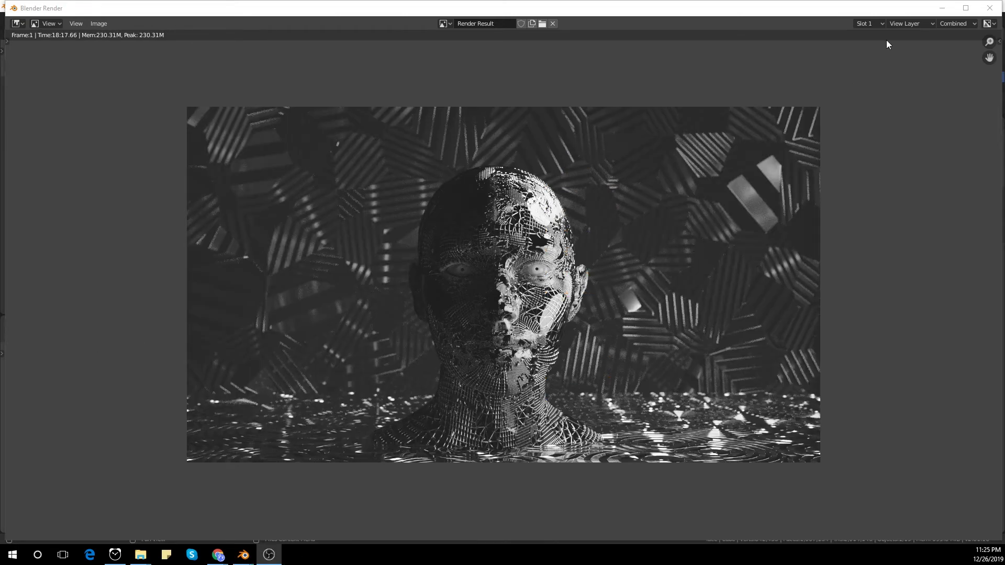
{"action": "left_click", "coordinate": [989, 8]}
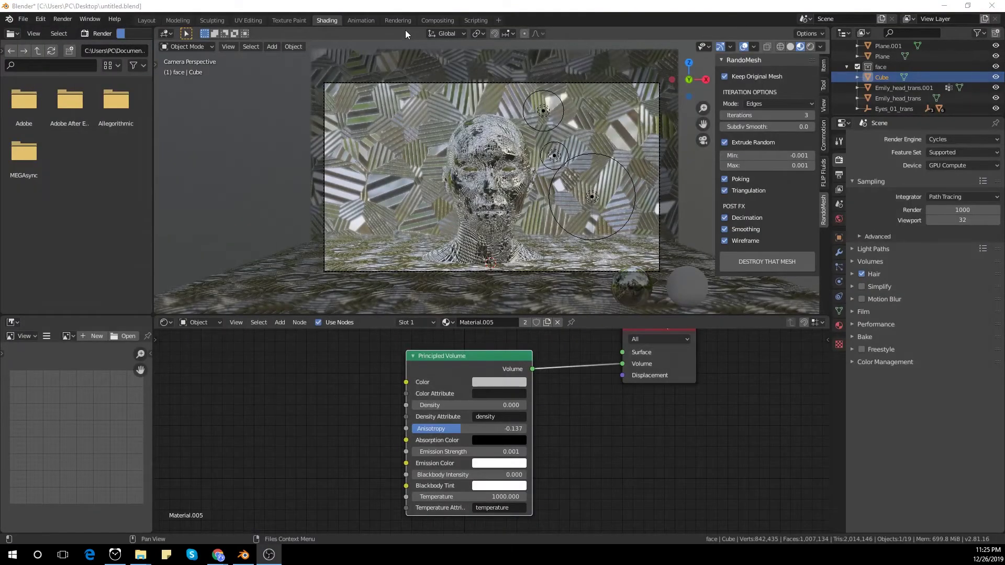
Switch to the Compositing workspace and turn its Dope Sheet area into an Image Editor.
{"action": "left_click", "coordinate": [424, 19]}
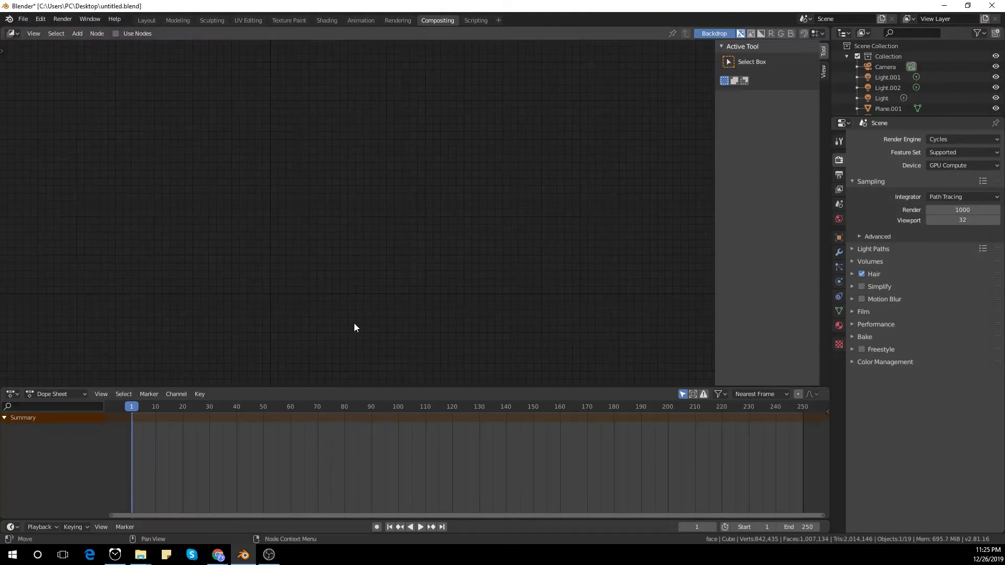
{"action": "left_click", "coordinate": [11, 394]}
{"action": "left_click", "coordinate": [55, 394]}
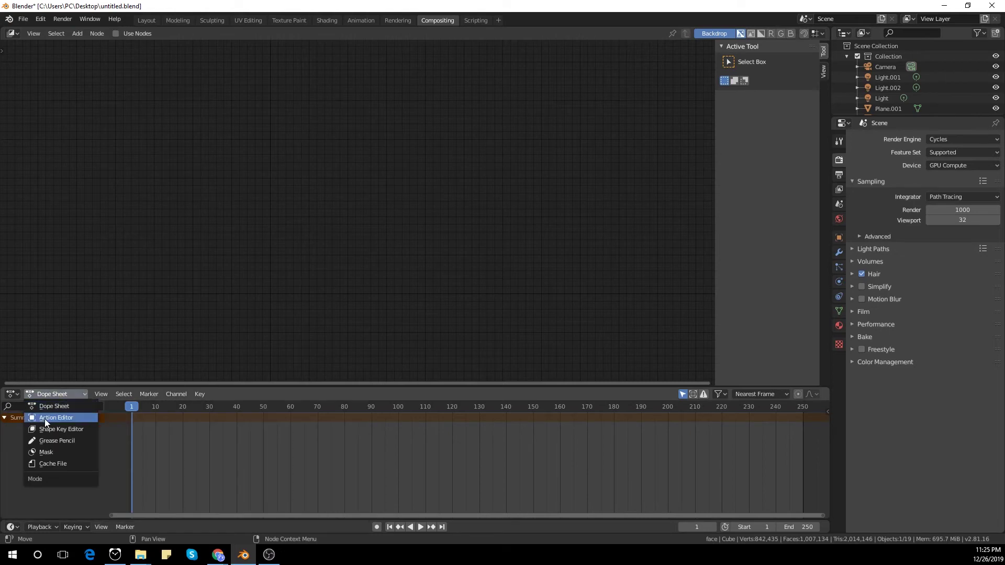
{"action": "left_click", "coordinate": [11, 394]}
{"action": "left_click", "coordinate": [36, 448]}
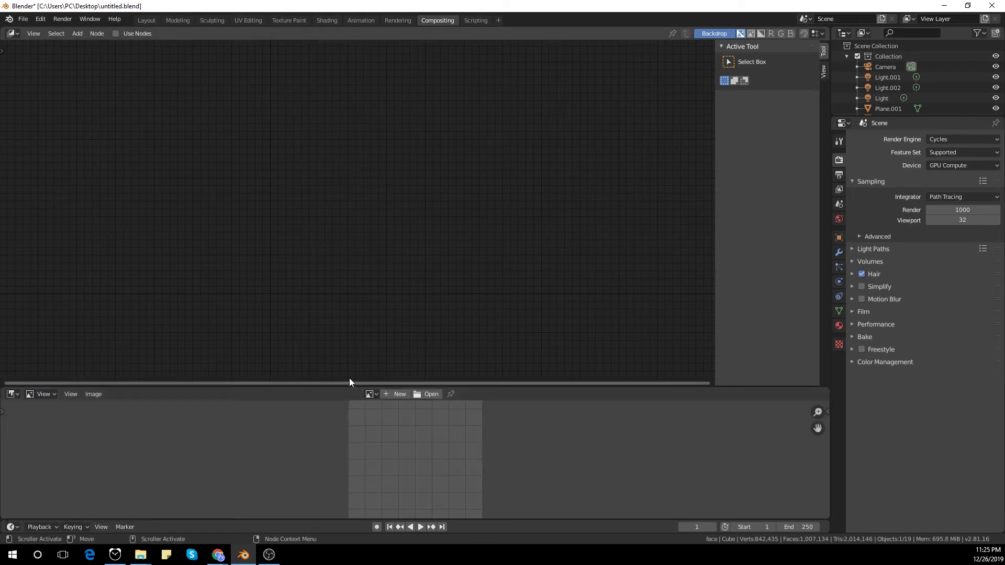
Display the Render Result in the enlarged Image Editor and hide the node editor's sidebar.
{"action": "left_click", "coordinate": [372, 394]}
{"action": "left_click", "coordinate": [382, 409]}
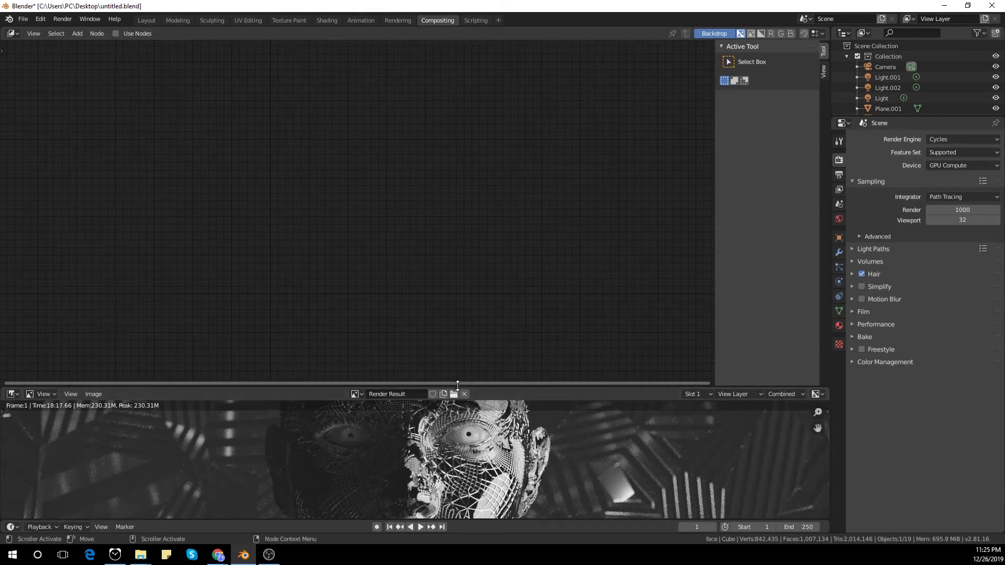
{"action": "left_click_drag", "start_coordinate": [457, 388], "coordinate": [464, 187]}
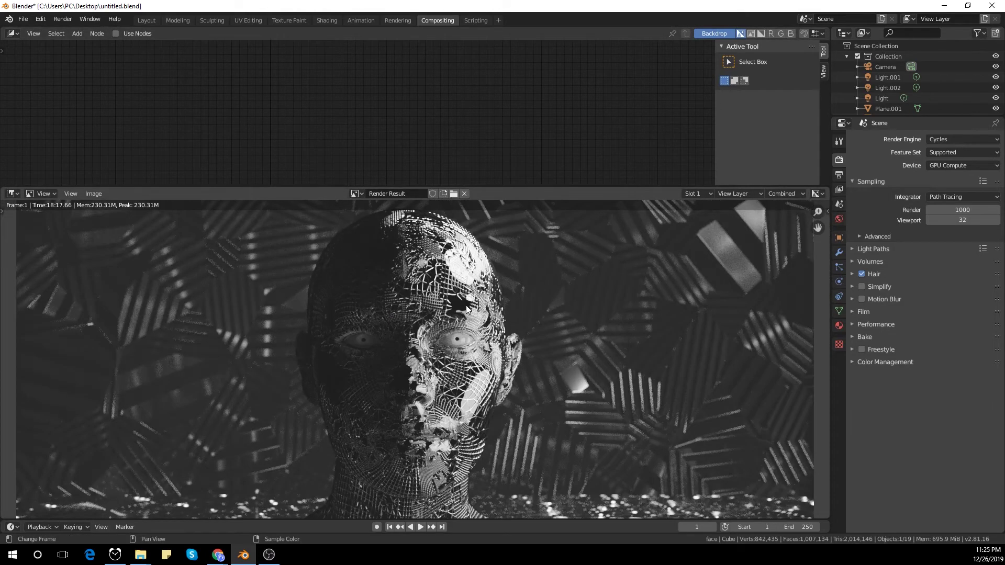
{"action": "scroll", "coordinate": [466, 306], "scroll_direction": "down", "scroll_amount": 1}
{"action": "key", "text": "n"}
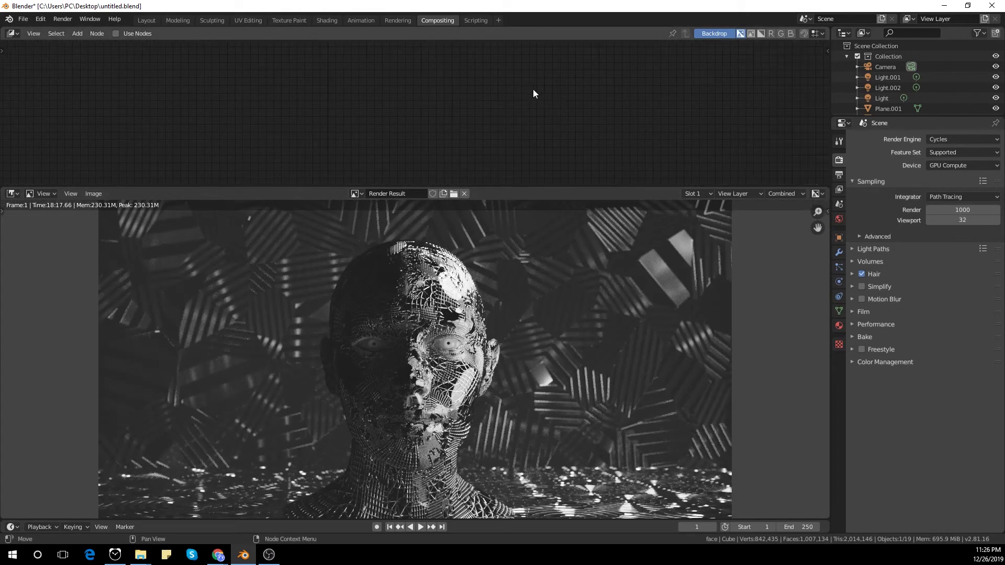
Enable compositing nodes and move the Composite node away from Render Layers to make room between them.
{"action": "left_click", "coordinate": [115, 34]}
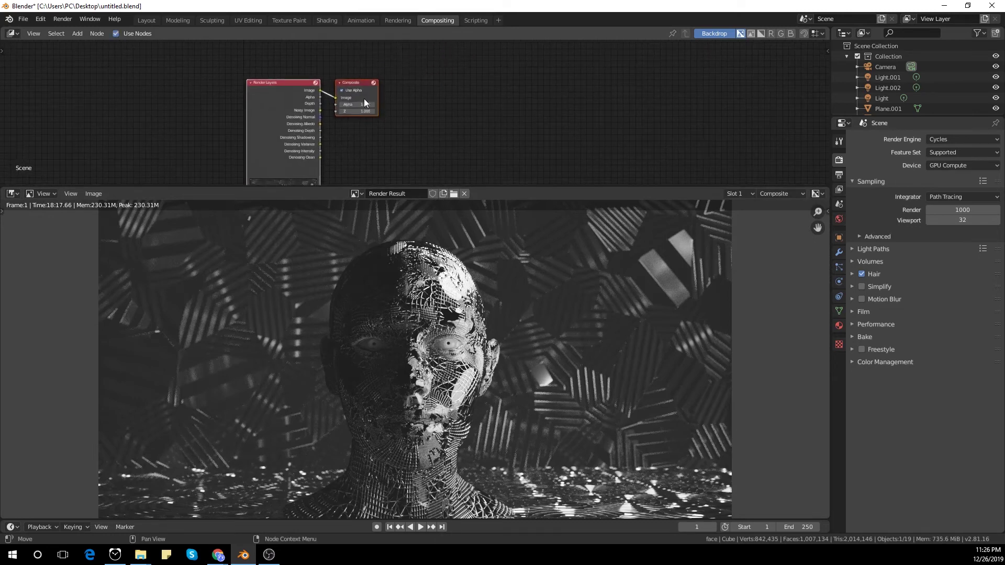
{"action": "left_click_drag", "start_coordinate": [363, 99], "coordinate": [511, 101]}
{"action": "left_click", "coordinate": [351, 88]}
{"action": "left_click", "coordinate": [482, 91]}
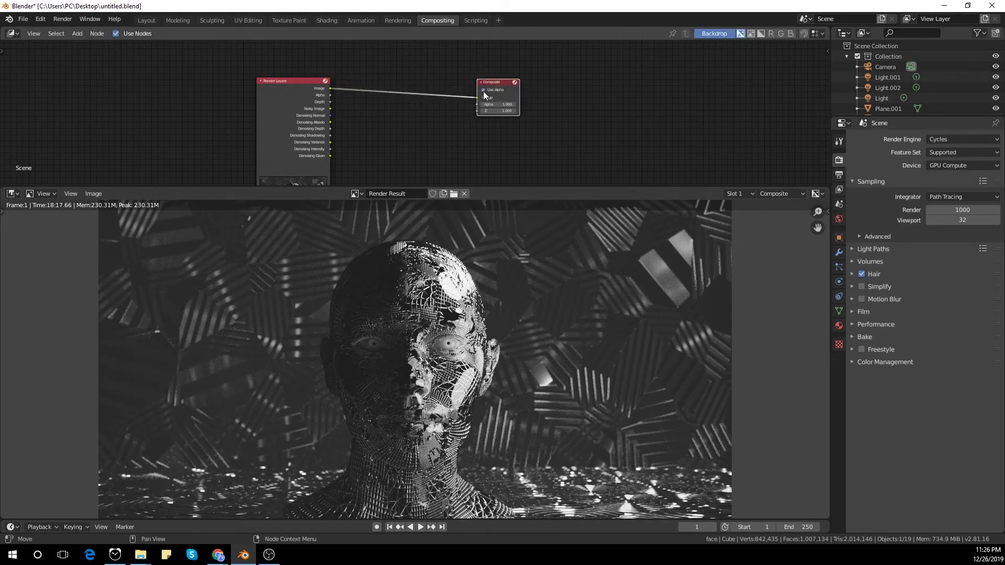
Move the Render Layers node farther from the Composite node and disable Use Alpha on the Composite node.
{"action": "left_click", "coordinate": [547, 95]}
{"action": "left_click_drag", "start_coordinate": [315, 127], "coordinate": [277, 129]}
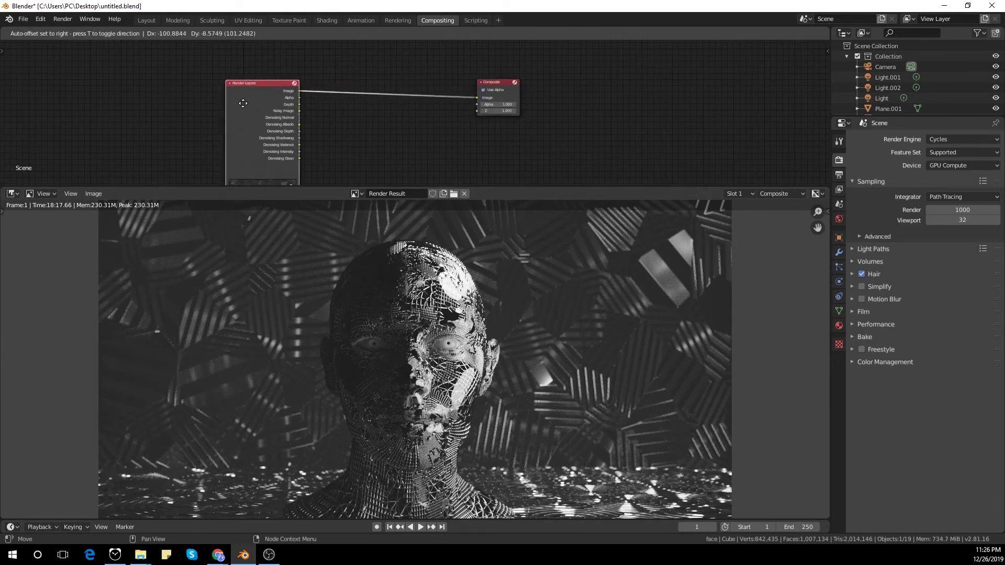
{"action": "left_click", "coordinate": [484, 90]}
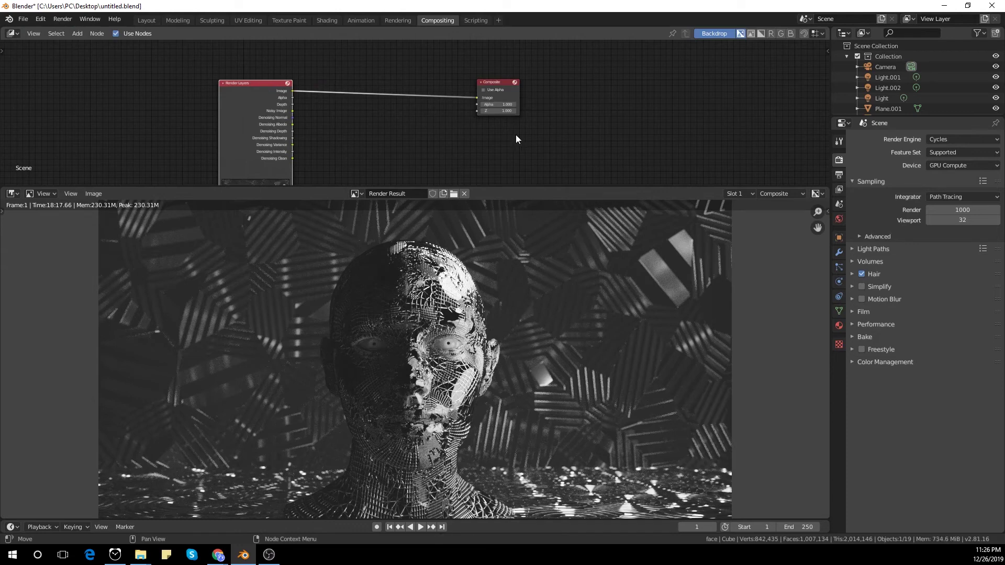
Add a Denoise node and place it between the Render Layers and Composite nodes.
{"action": "key", "text": "shift+a"}
{"action": "left_click", "coordinate": [469, 143]}
{"action": "type", "text": "deno"}
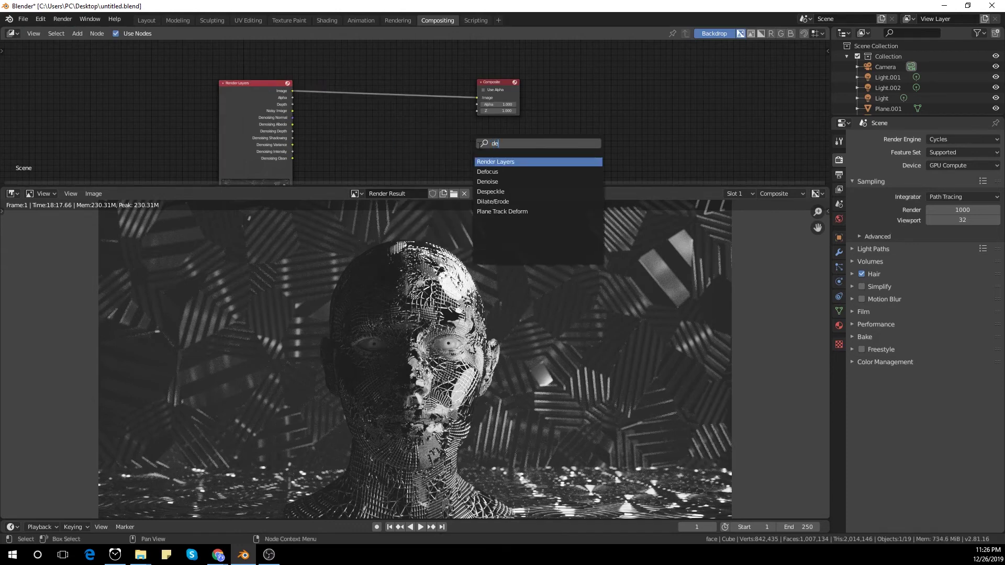
{"action": "left_click", "coordinate": [523, 181]}
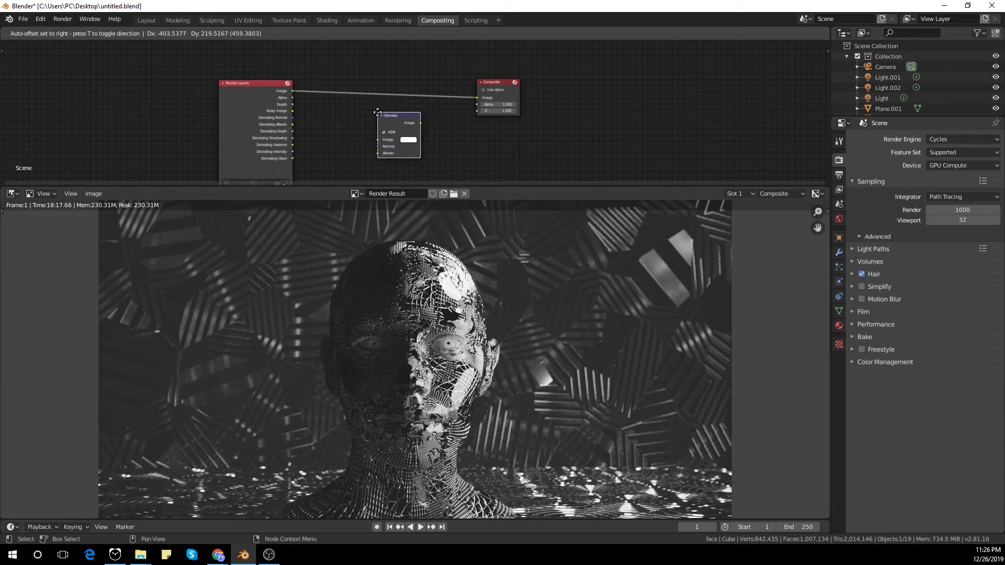
{"action": "left_click", "coordinate": [376, 108]}
Link Noisy Image, Denoising Normal and Denoising Albedo to the Denoise node's Image, Normal and Albedo inputs, and its output to the Composite node's Image.
{"action": "left_click_drag", "start_coordinate": [293, 111], "coordinate": [477, 98]}
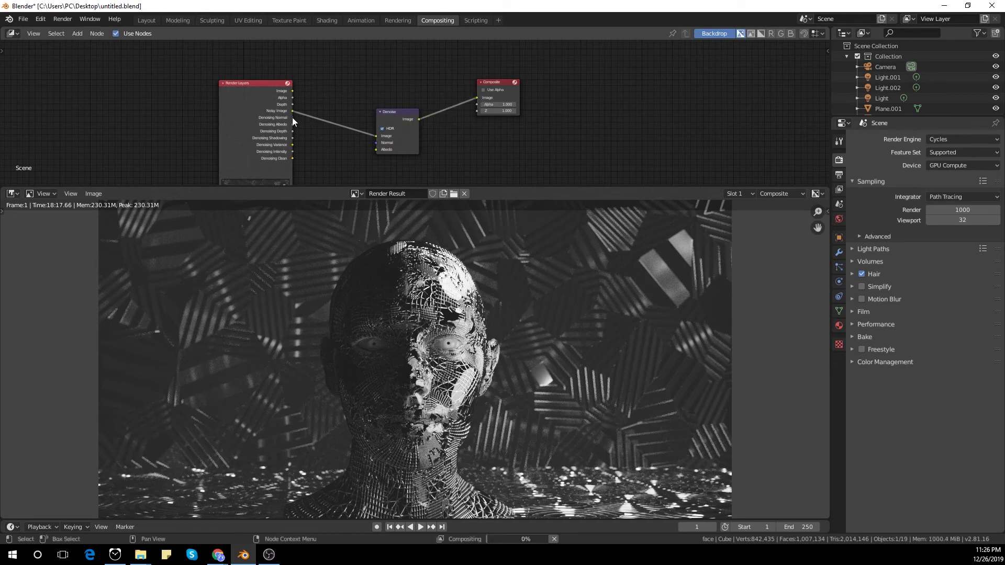
{"action": "left_click_drag", "start_coordinate": [292, 117], "coordinate": [375, 142]}
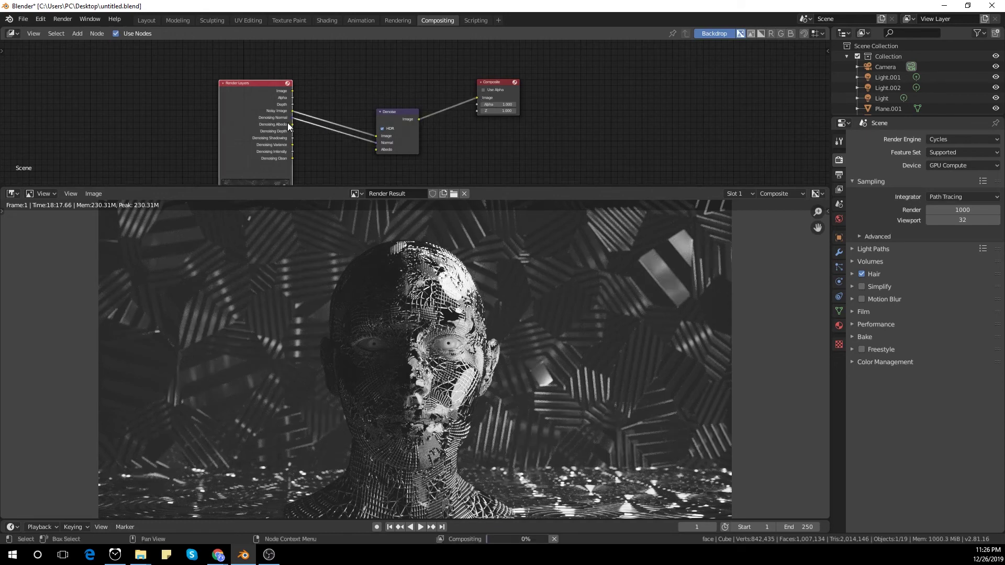
{"action": "left_click_drag", "start_coordinate": [295, 126], "coordinate": [372, 148]}
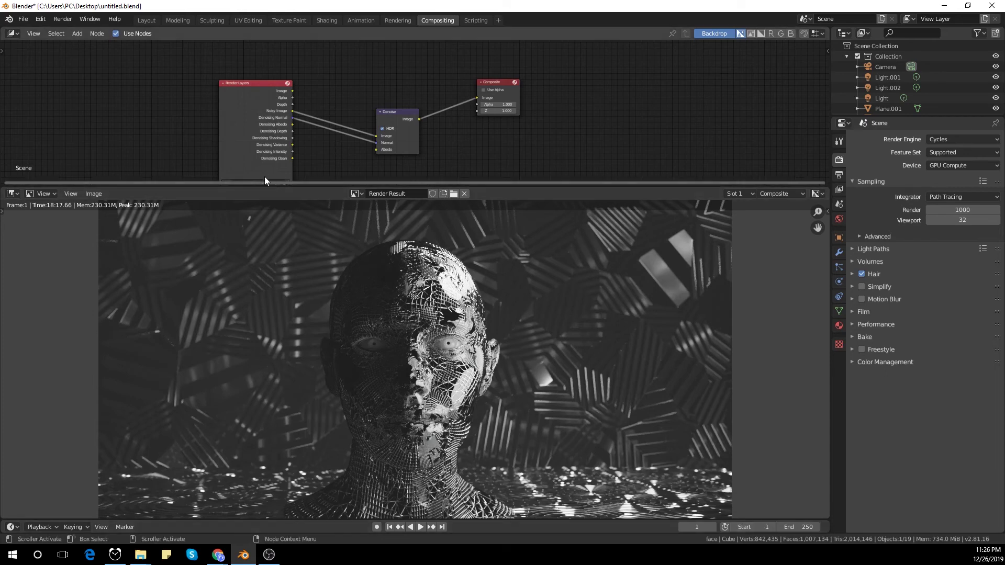
{"action": "left_click_drag", "start_coordinate": [291, 124], "coordinate": [376, 150]}
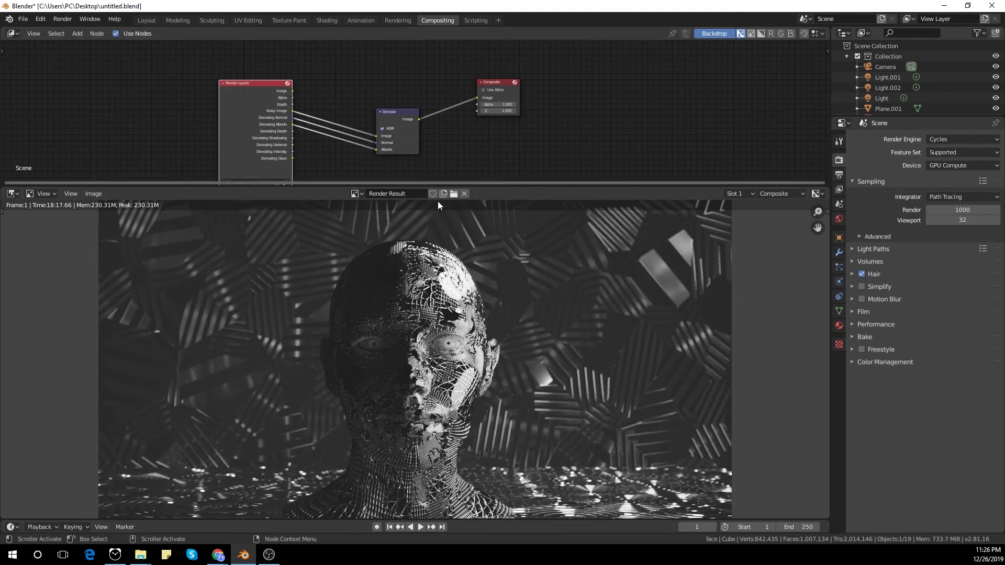
Examine the denoised render up close around the face, the Voronoi background and the floor.
{"action": "scroll", "coordinate": [549, 401], "scroll_direction": "up", "scroll_amount": 2}
{"action": "middle_click_drag", "start_coordinate": [567, 401], "coordinate": [331, 319]}
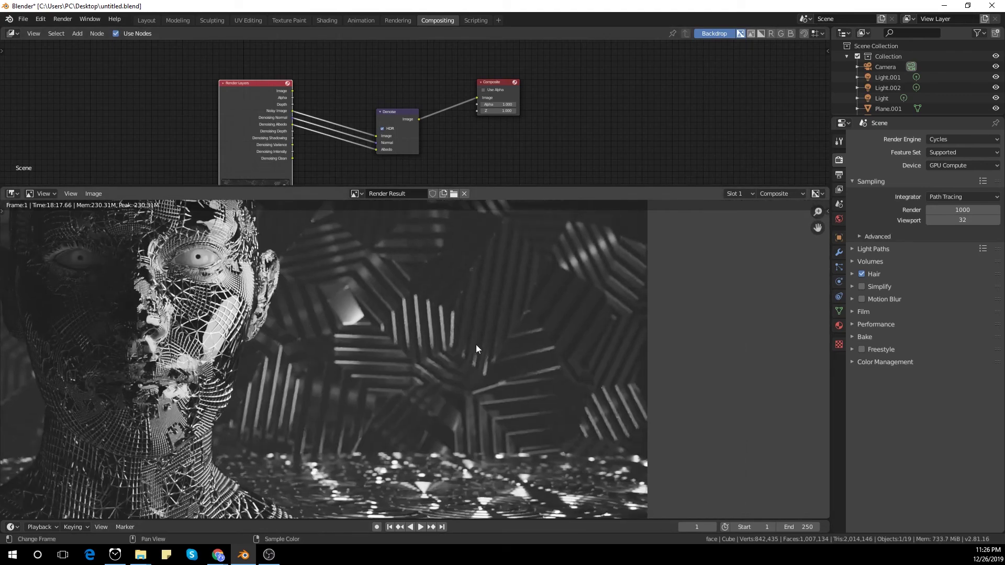
{"action": "scroll", "coordinate": [438, 342], "scroll_direction": "down", "scroll_amount": 3}
{"action": "scroll", "coordinate": [447, 348], "scroll_direction": "up", "scroll_amount": 5}
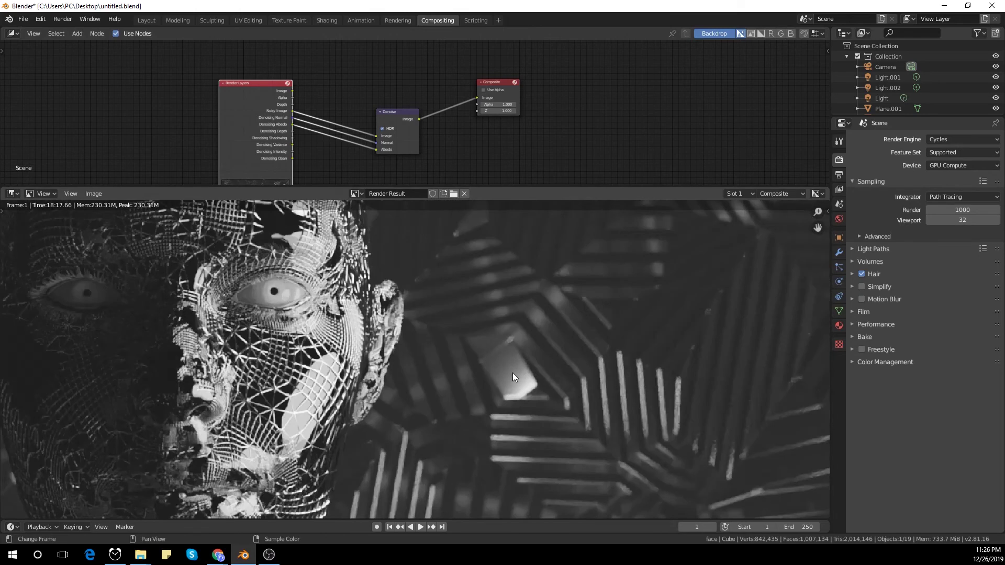
{"action": "scroll", "coordinate": [457, 353], "scroll_direction": "down", "scroll_amount": 1}
{"action": "scroll", "coordinate": [464, 353], "scroll_direction": "down", "scroll_amount": 1}
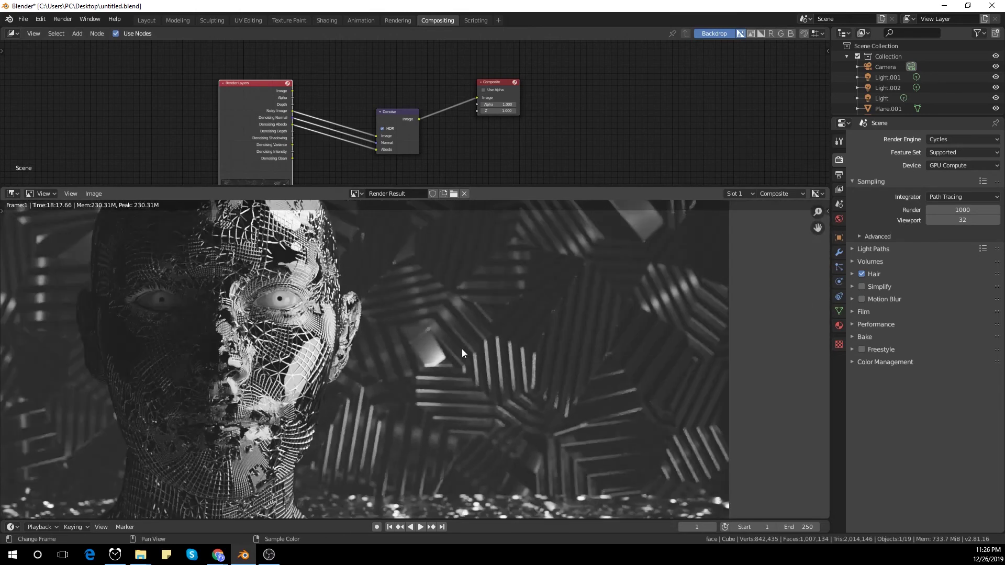
{"action": "scroll", "coordinate": [502, 361], "scroll_direction": "down", "scroll_amount": 1}
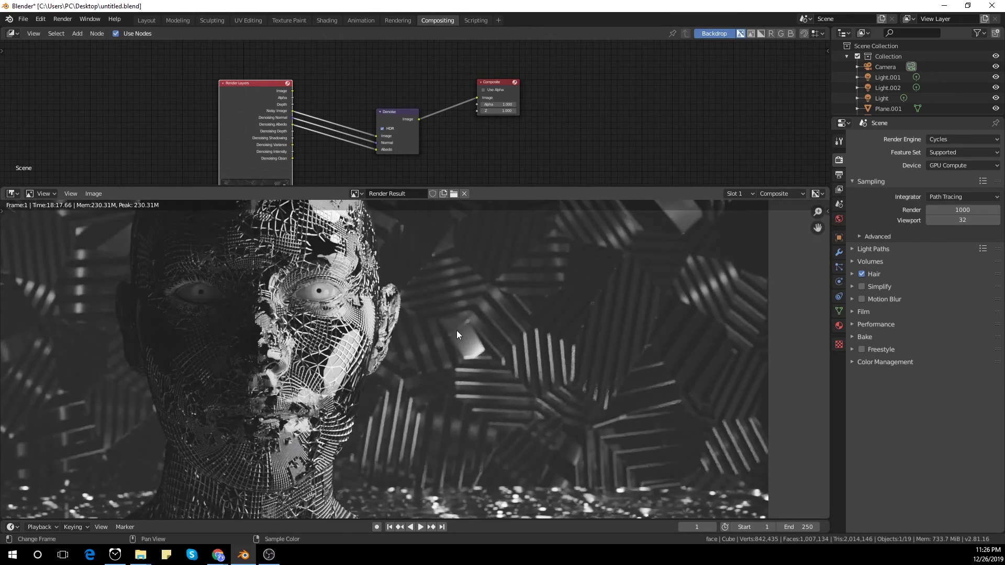
Disconnect the Denoising Normal and Denoising Albedo links from the Denoise node, keeping only the Noisy Image link.
{"action": "left_click_drag", "start_coordinate": [374, 147], "coordinate": [355, 169]}
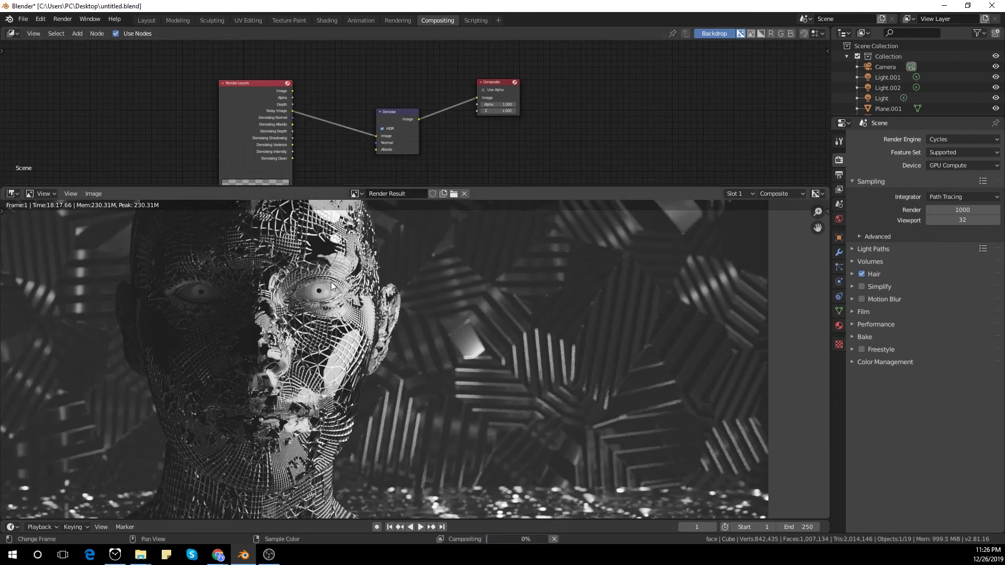